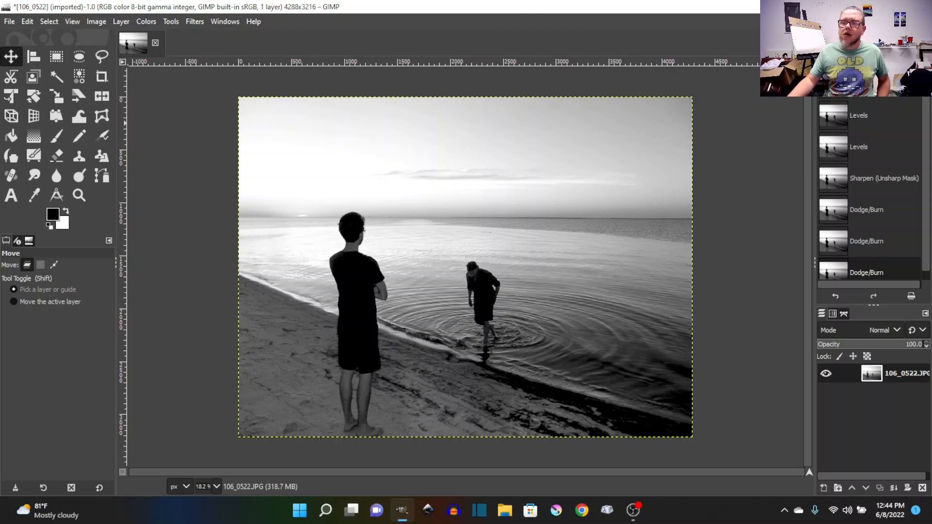
Leave the photo editor for the desktop and look through the B&W and Camera Images subfolders of Photography > Assignment 1
left_click(875, 7)
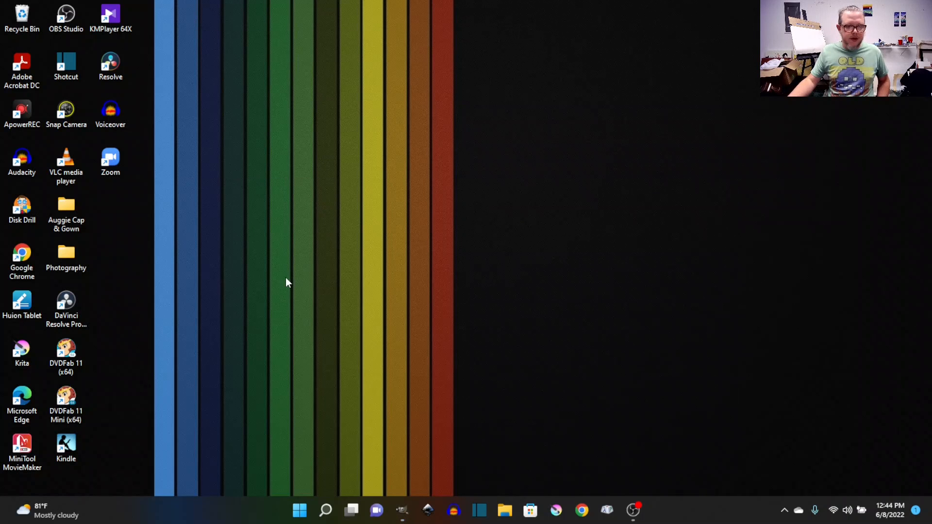
double_click(61, 254)
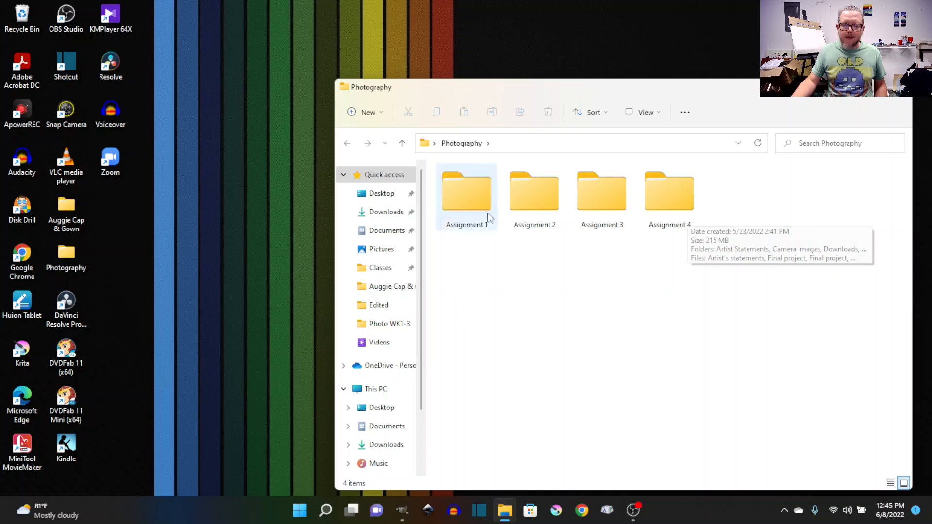
double_click(469, 202)
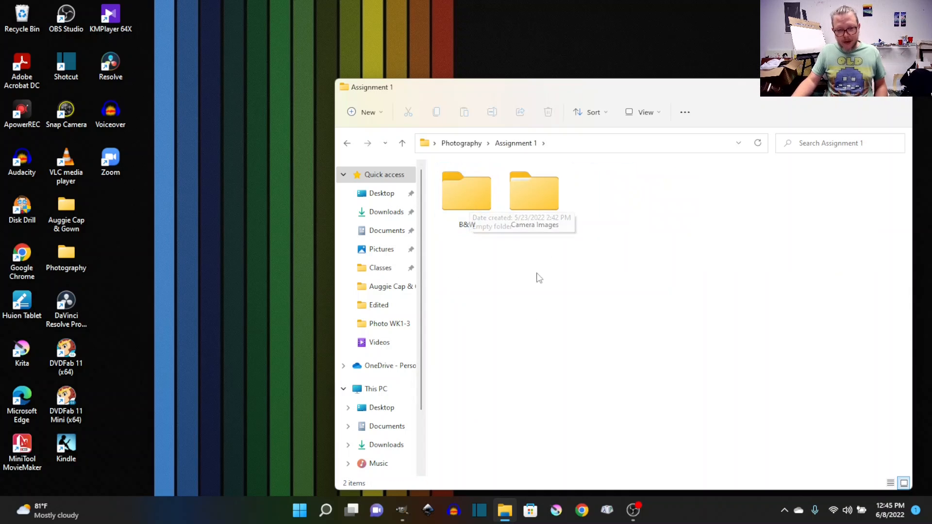
double_click(536, 200)
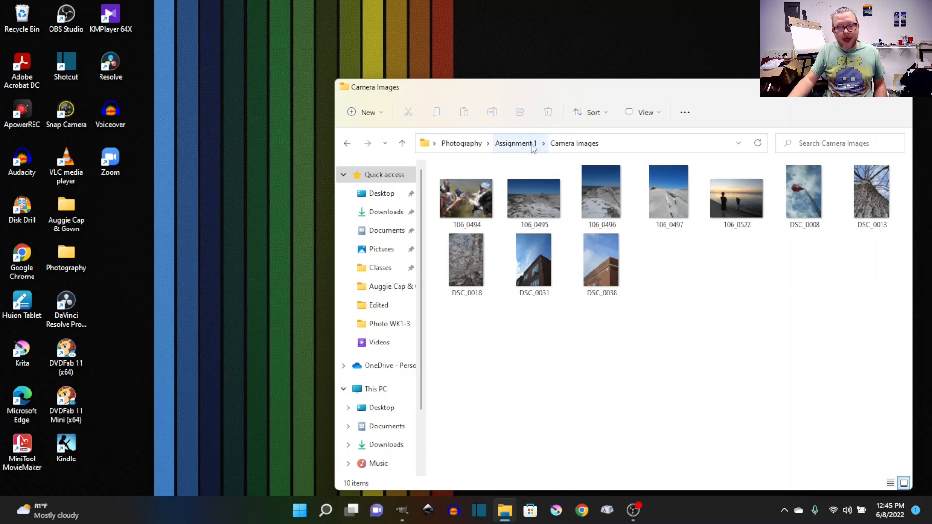
left_click(516, 142)
double_click(457, 206)
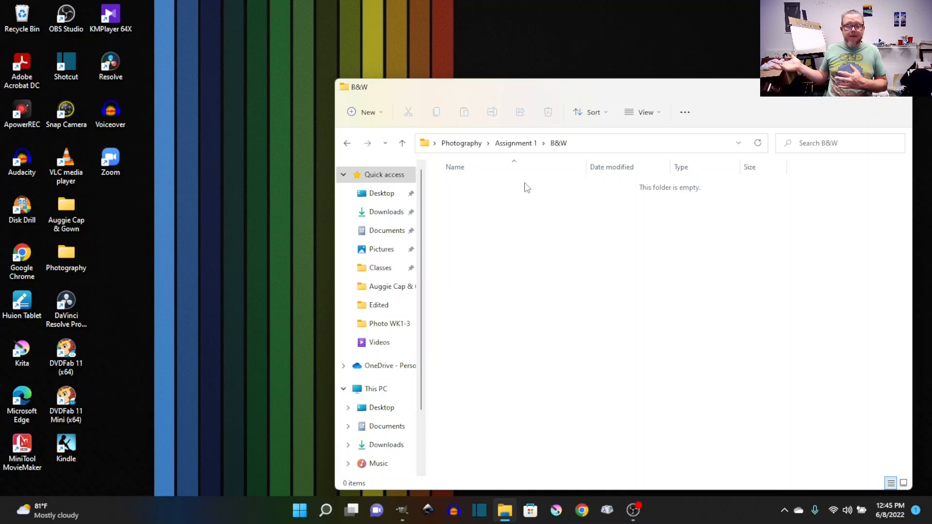
left_click(518, 144)
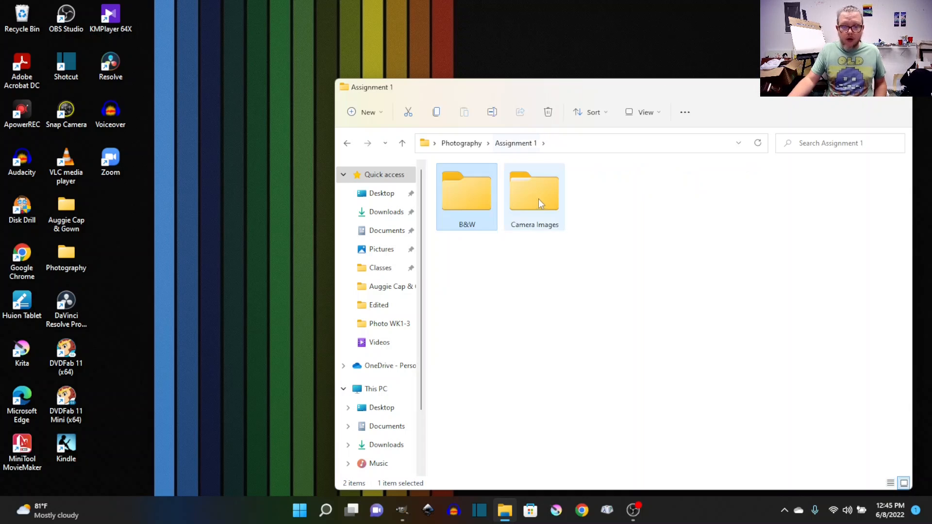
double_click(538, 199)
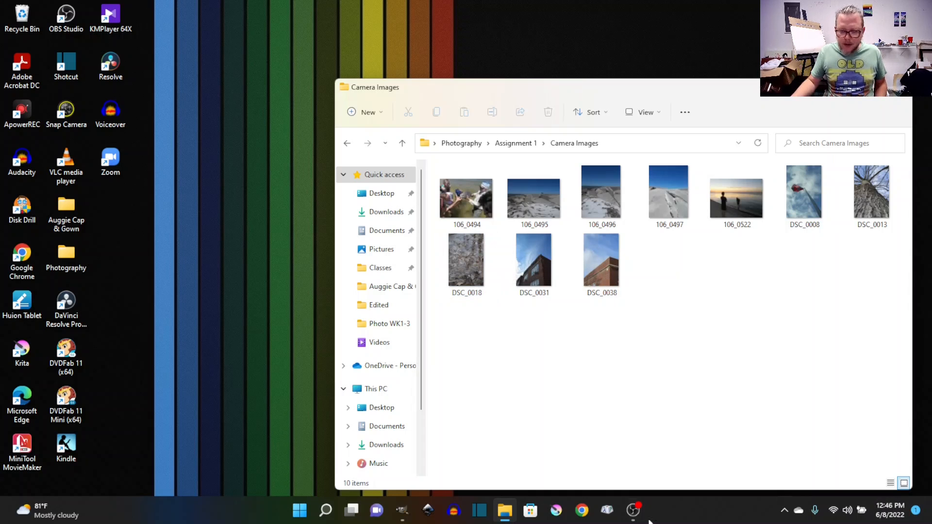
Switch back to GIMP and open Color Balance for the 106_0522 photo, with Midtones as the range to adjust
left_click(402, 513)
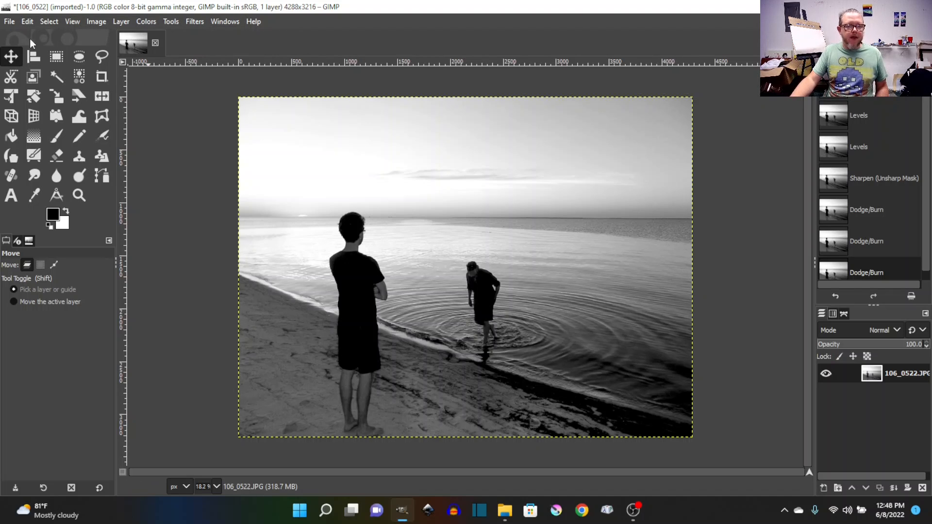
left_click(150, 22)
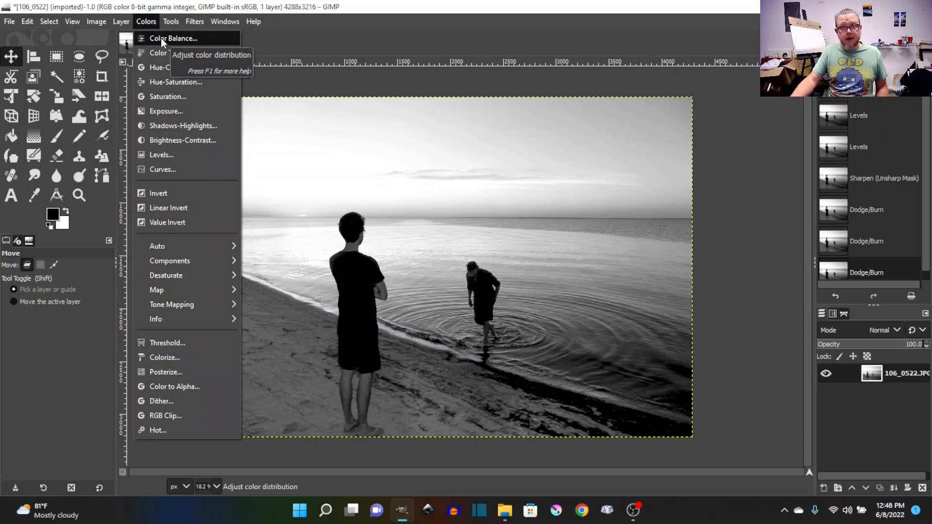
left_click(161, 38)
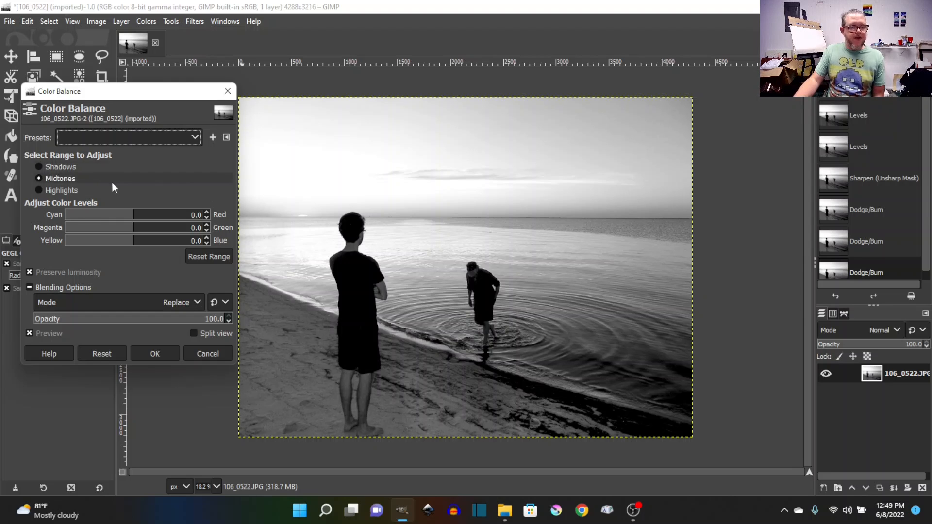
left_click(69, 168)
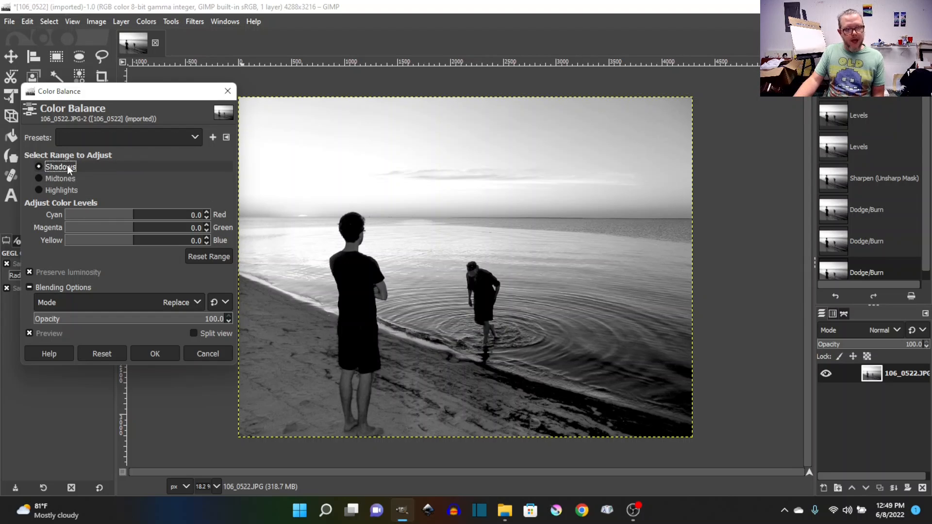
left_click(68, 188)
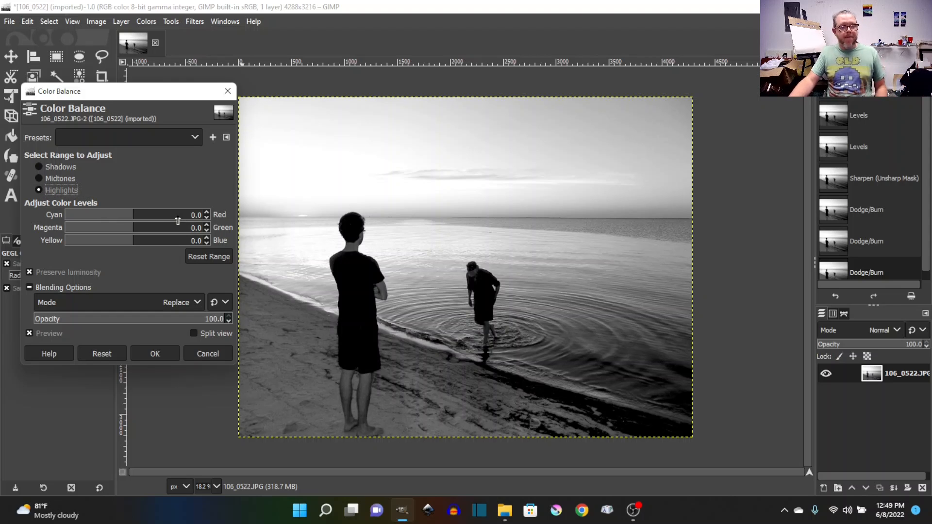
left_click(45, 178)
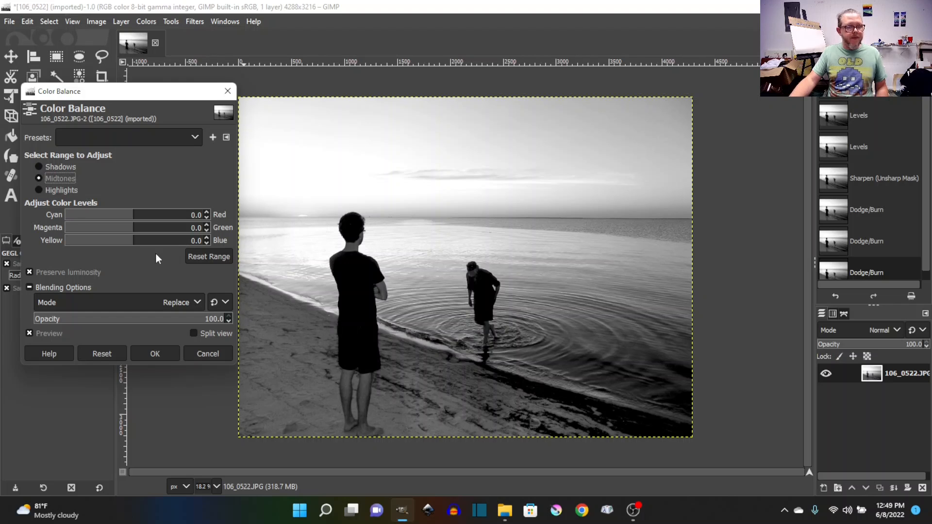
Try extreme tints of -100 Yellow-Blue in midtones, 100 Cyan-Red in highlights and 100 Magenta-Green in shadows, and reset them all
left_click_drag(131, 245, 60, 245)
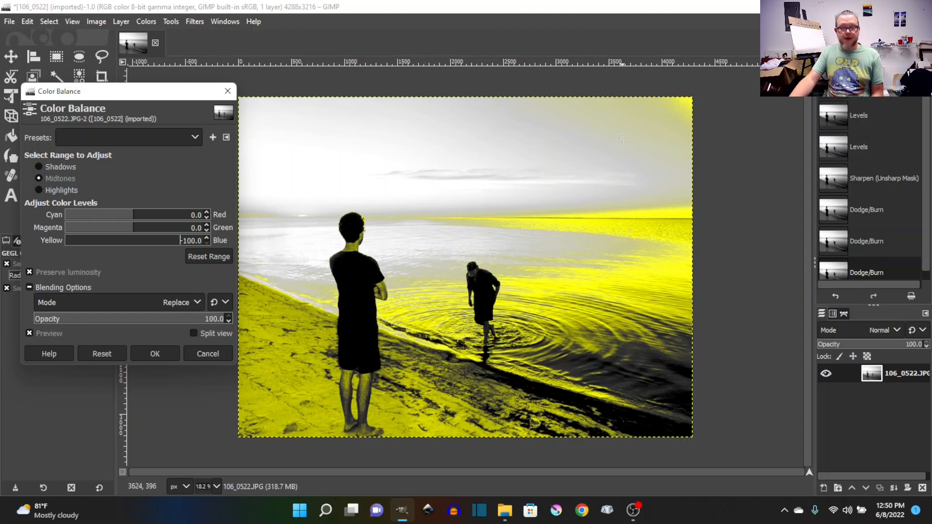
left_click(58, 190)
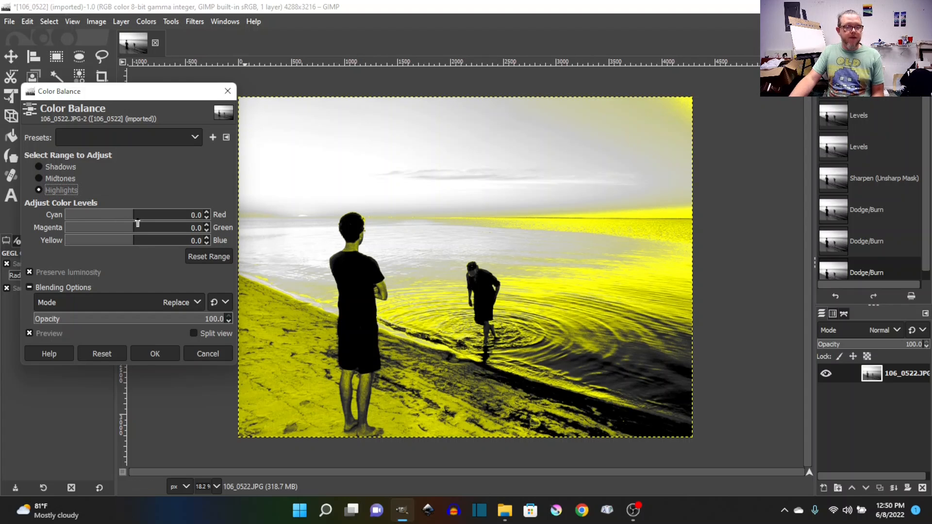
left_click_drag(134, 220, 232, 213)
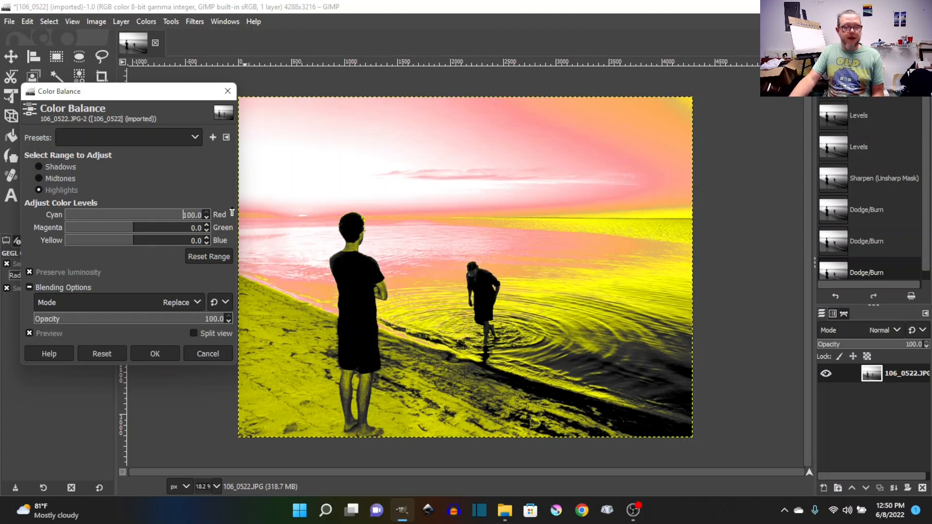
left_click(66, 169)
left_click_drag(131, 228, 217, 231)
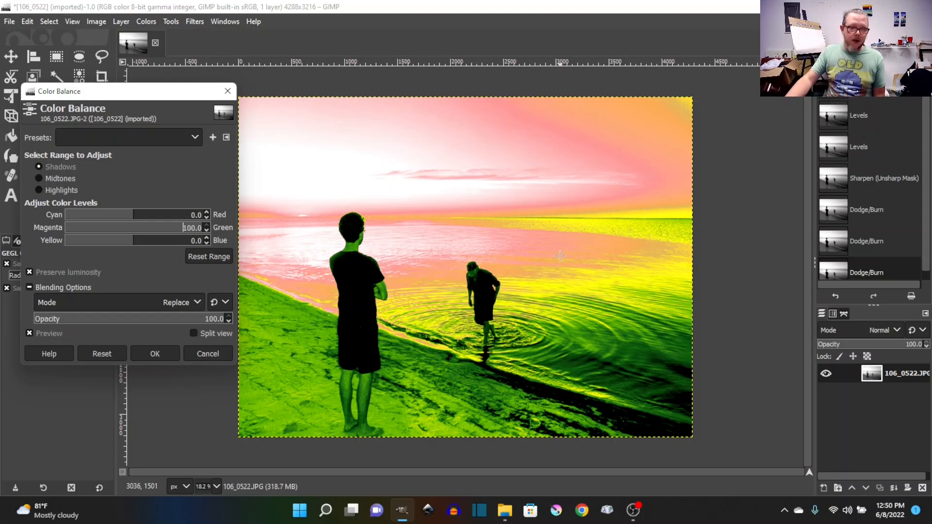
left_click(101, 353)
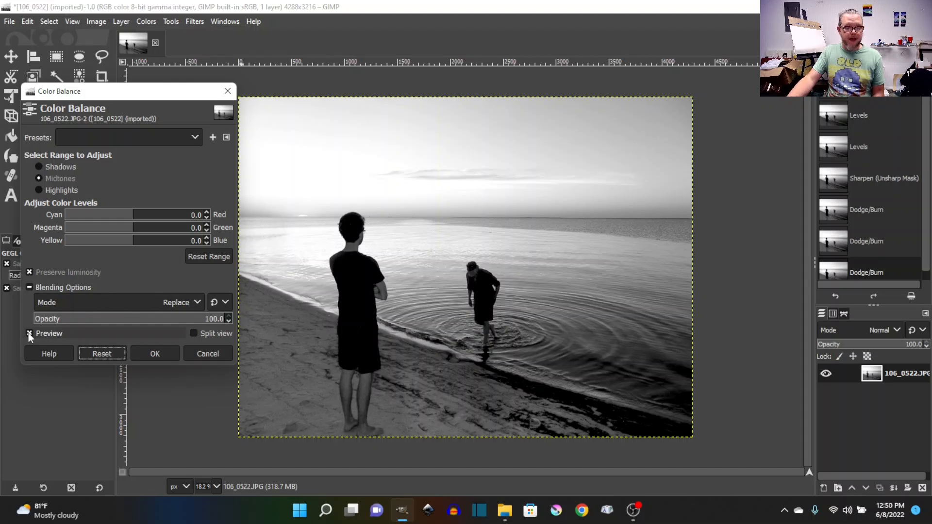
Try a midtone tint of 70.5 Cyan-Red, -27.4 Magenta-Green and 27.4 Yellow-Blue, compare it with the original, and reset it
left_click_drag(130, 216, 152, 241)
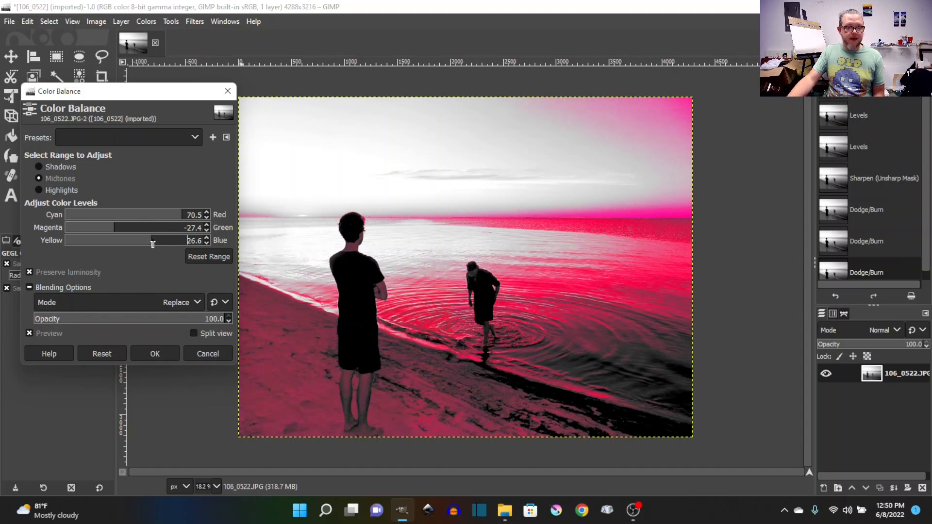
left_click(29, 333)
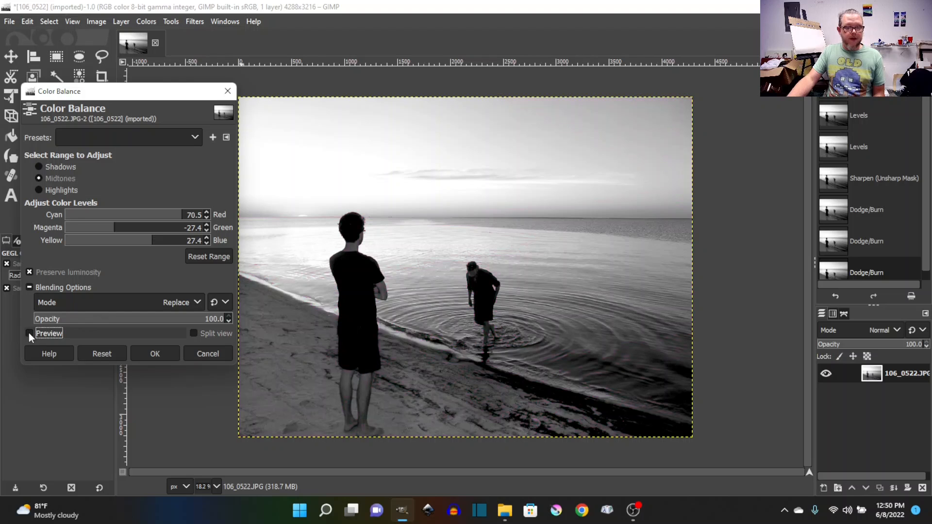
left_click(28, 333)
left_click(27, 333)
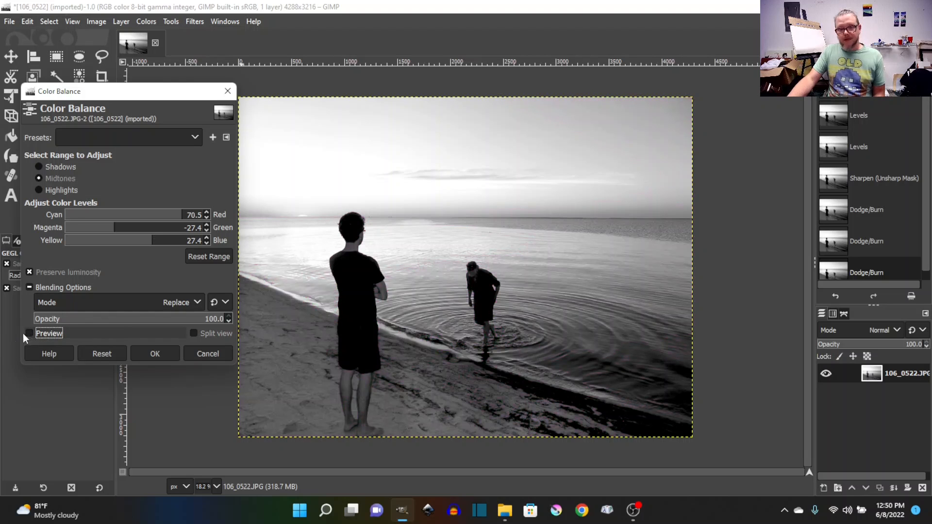
left_click(28, 333)
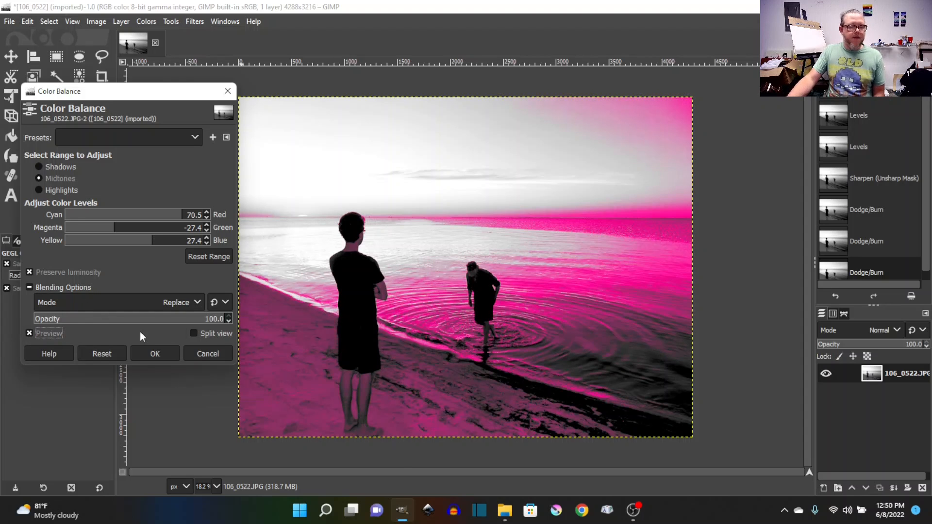
left_click(90, 353)
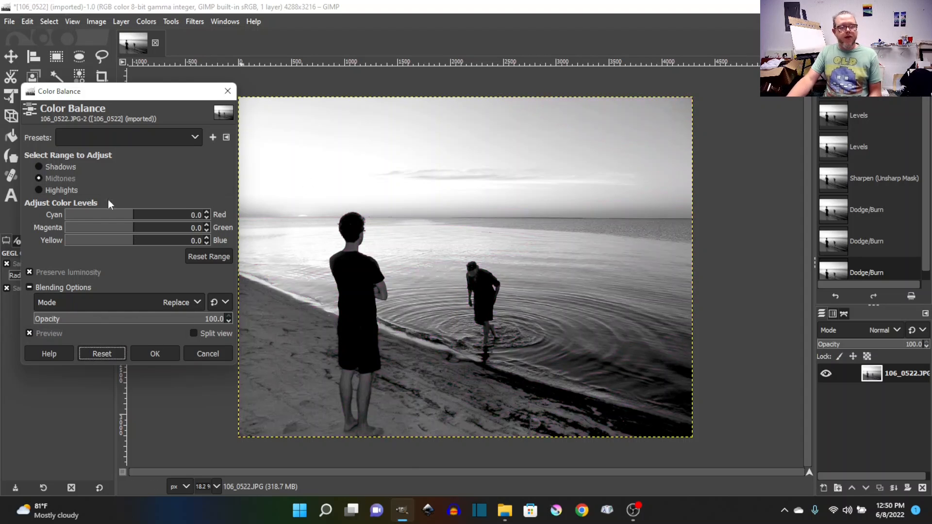
Set the Yellow-Blue level of the highlights to -20 in Color Balance
left_click(57, 186)
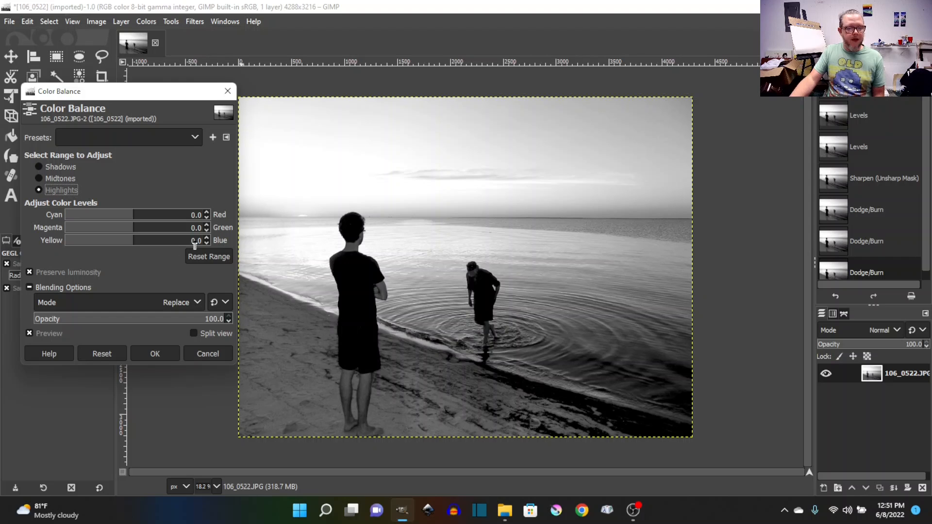
mouse_move(131, 241)
left_mouse_down()
mouse_move(108, 241)
mouse_move(142, 249)
left_mouse_up()
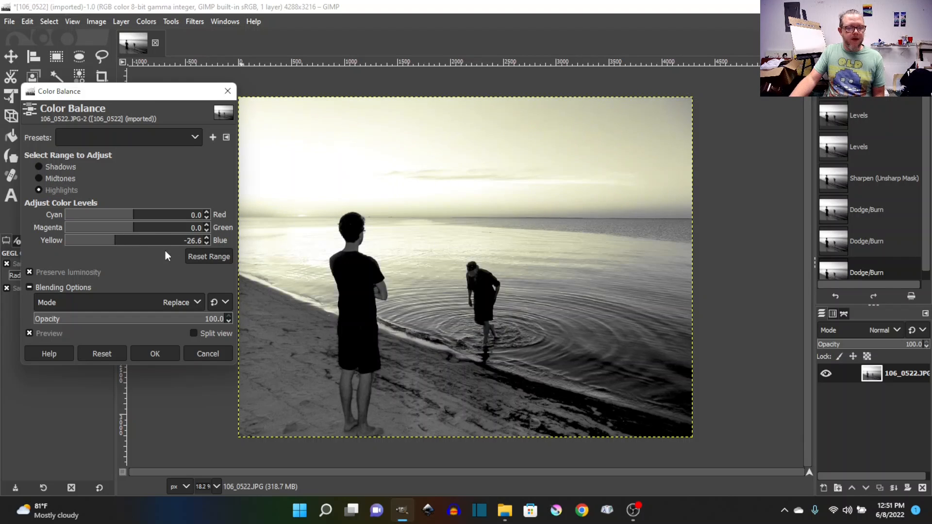
left_click(206, 254)
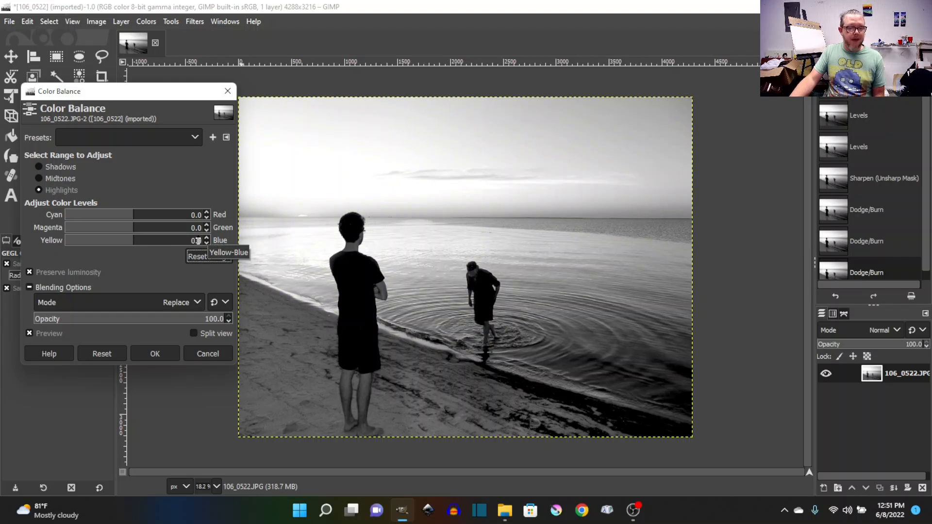
left_click(198, 240)
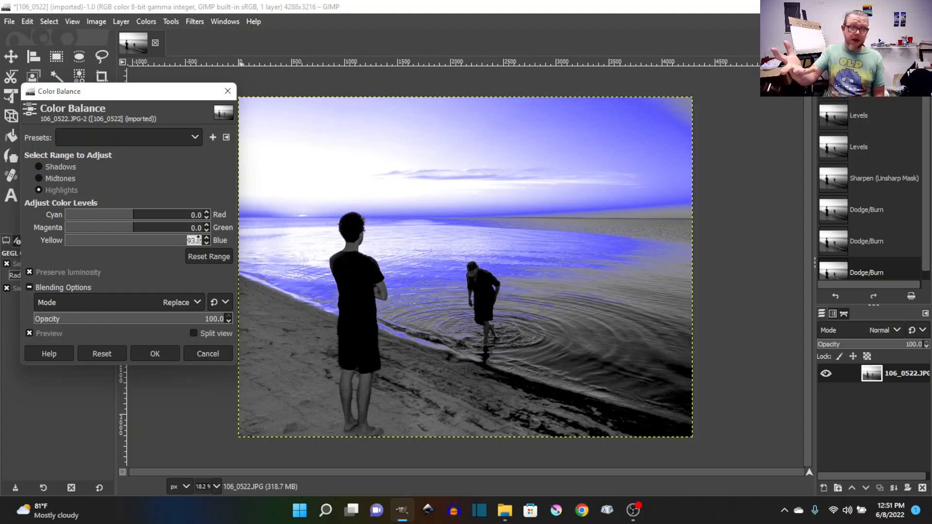
type("-2")
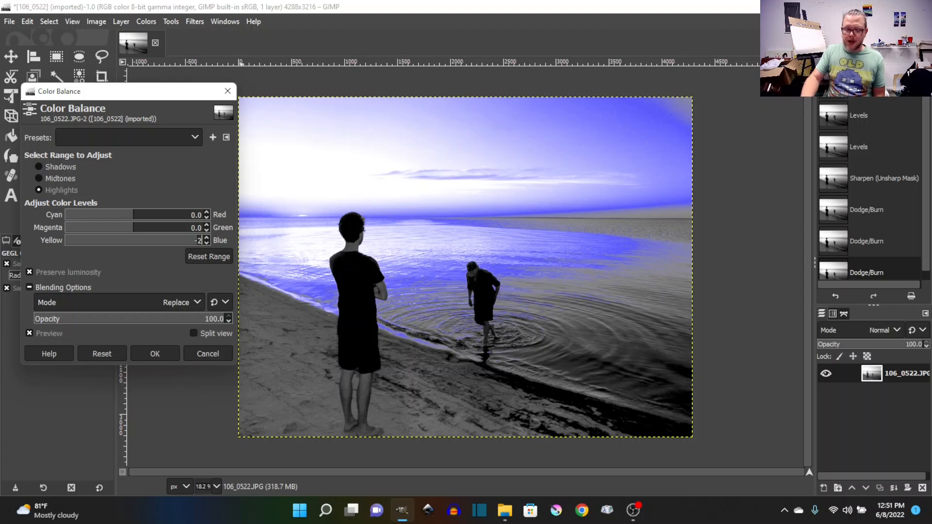
type("0")
key("Return")
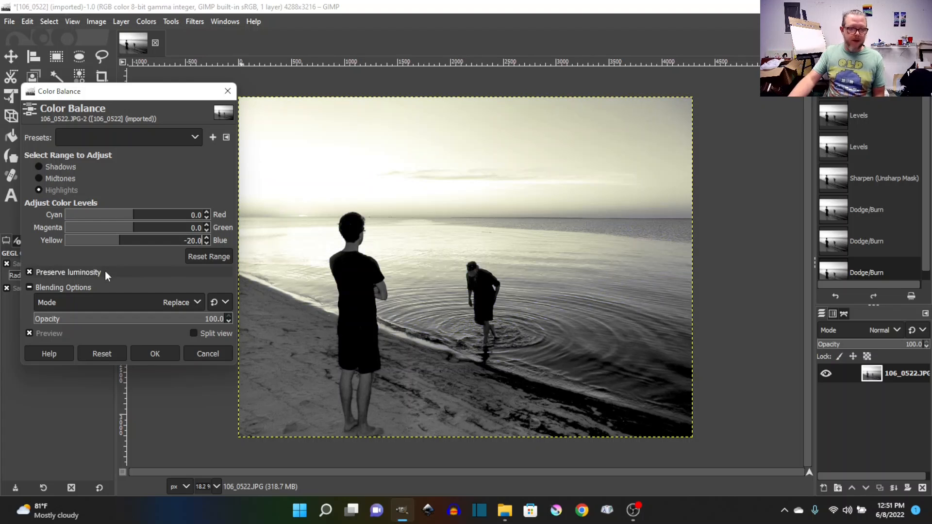
Compare the photo with and without the yellow highlight tint, leaving the preview off
left_click(29, 332)
left_click(29, 333)
left_click(29, 333)
left_click(30, 333)
left_click(29, 332)
left_click(29, 333)
left_click(29, 333)
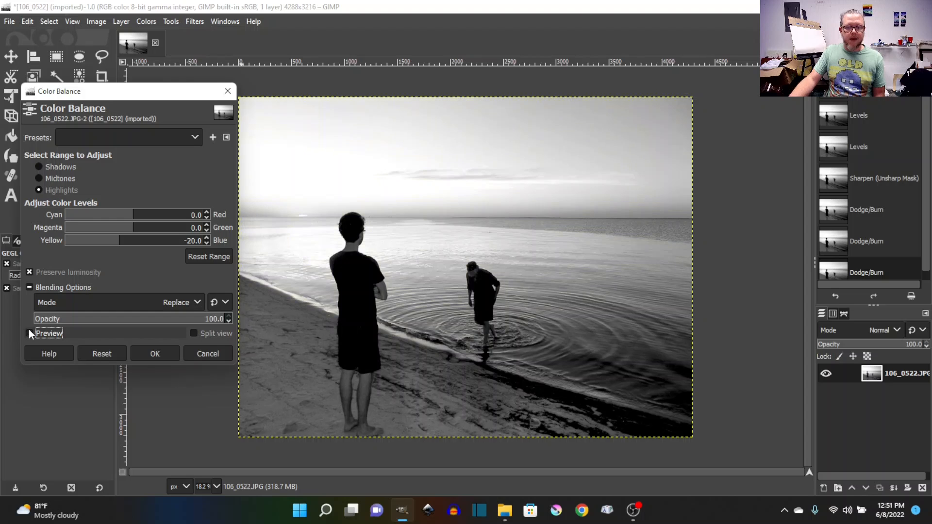
left_click(29, 333)
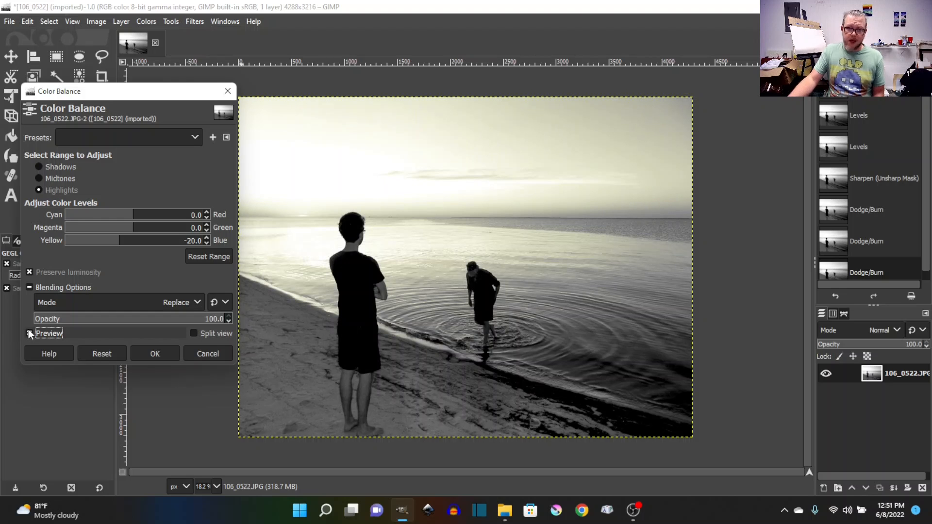
left_click(29, 333)
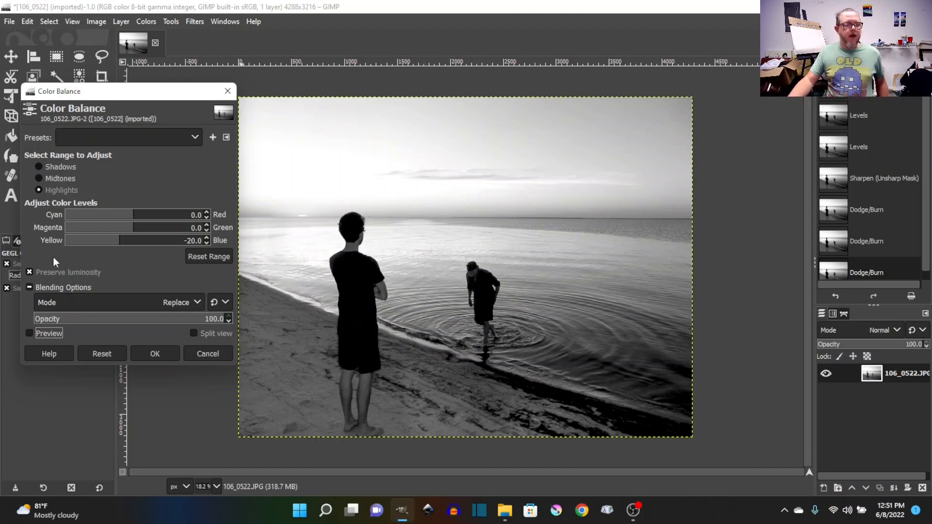
Set the Cyan-Red level of the midtones to 10 in Color Balance
left_click(39, 178)
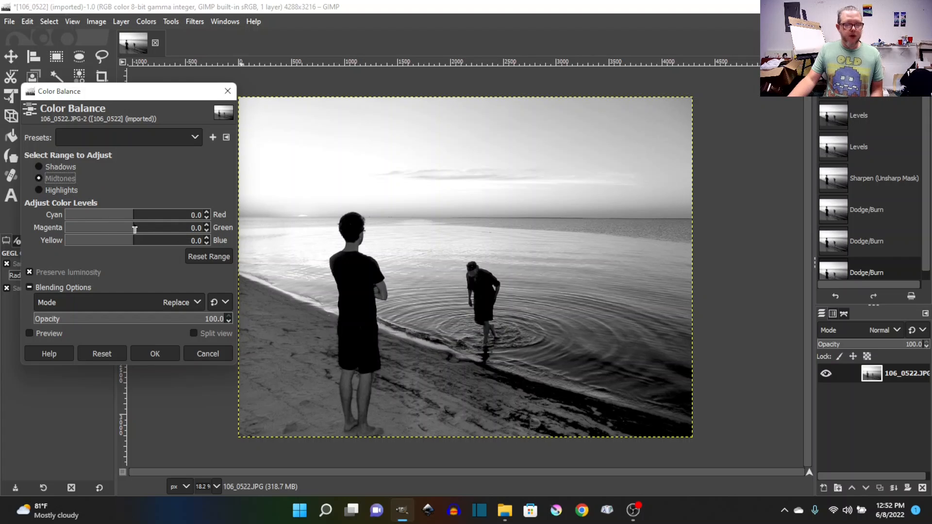
left_click(197, 217)
type("10")
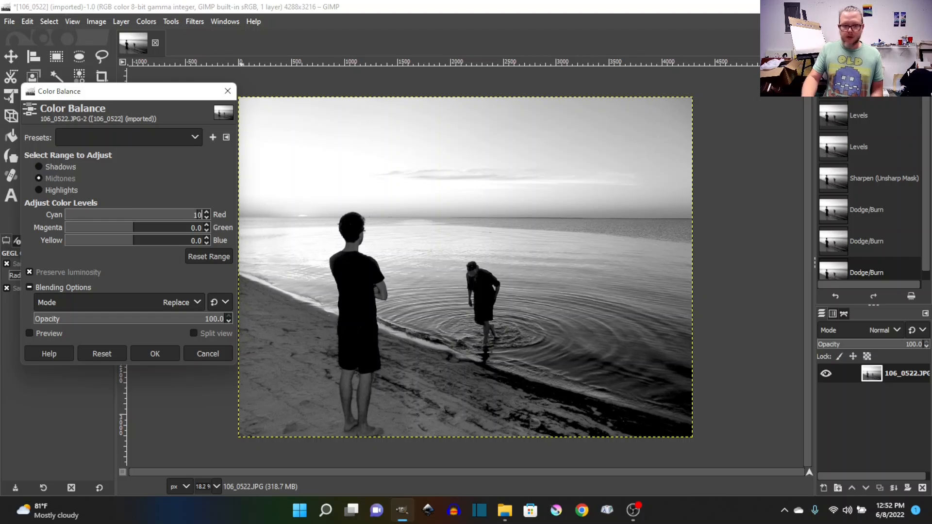
key("Return")
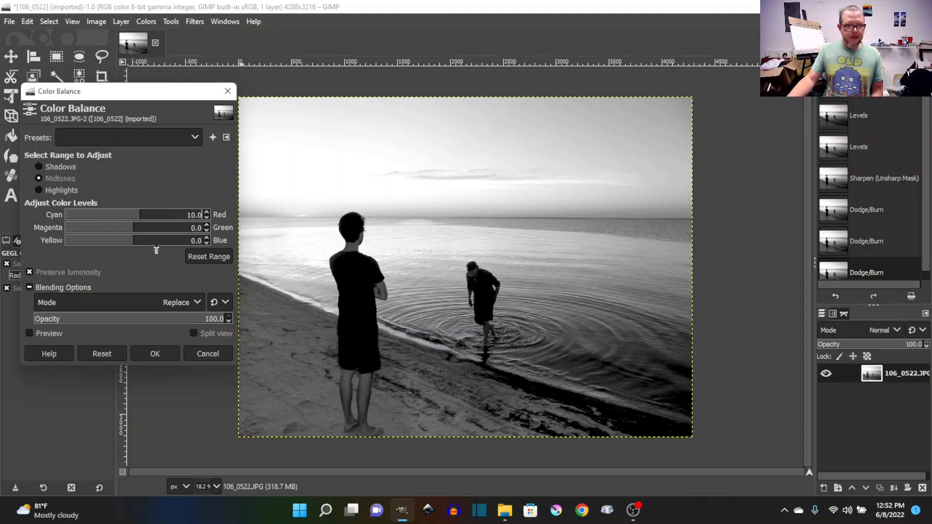
Turn the preview back on and set the Magenta-Green level of the midtones to 5
left_click(30, 333)
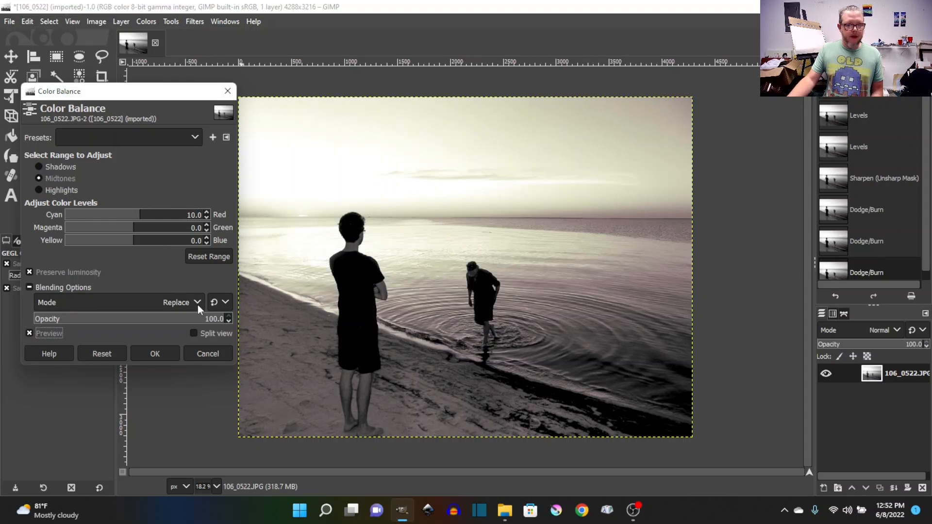
left_click(197, 228)
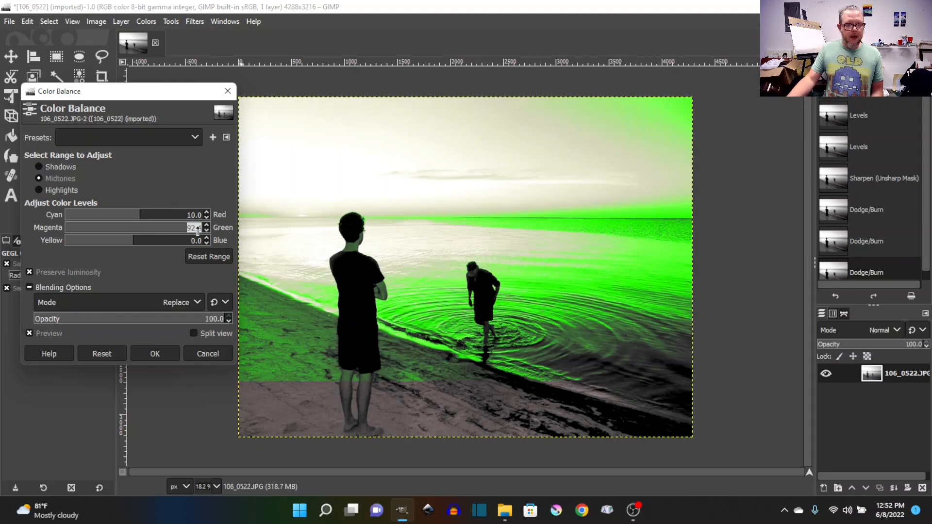
type("5")
key("Return")
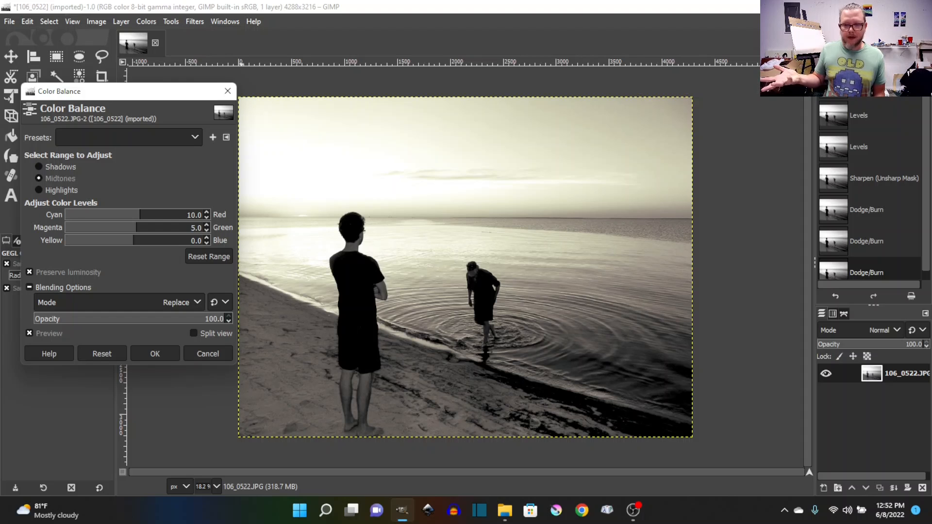
Compare the photo with and without the red-green midtone adjustment, leaving the preview on
left_click(29, 333)
left_click(28, 333)
left_click(28, 333)
left_click(28, 334)
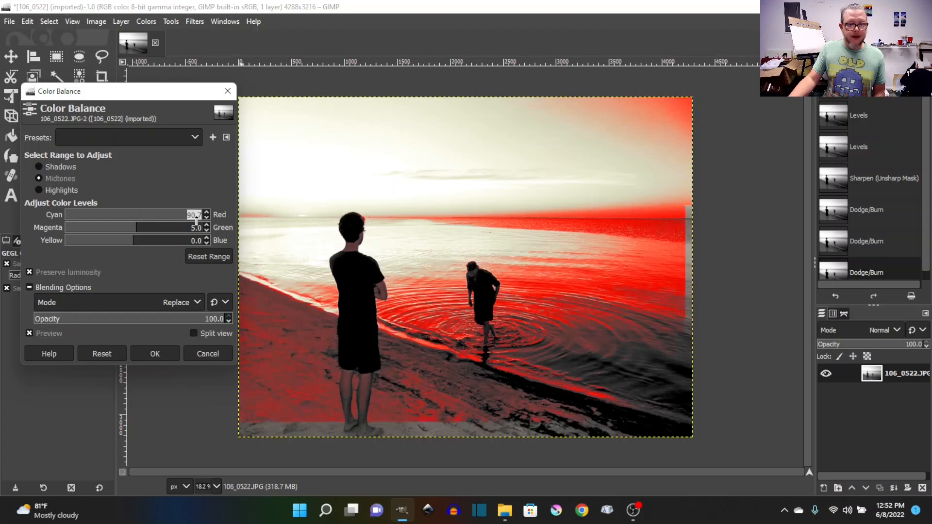
Set the Cyan-Red level of the midtones to 15
double_click(196, 221)
type("15")
key("Return")
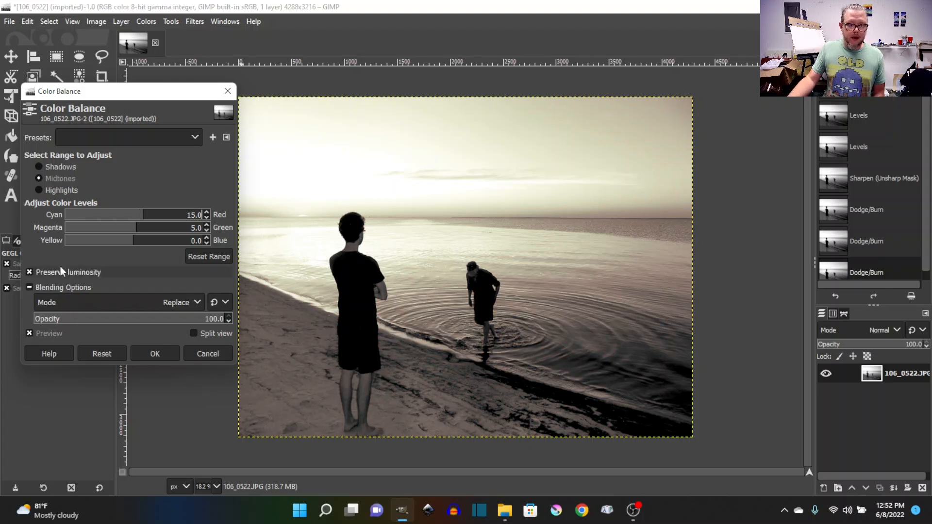
Check the stronger red midtone tint against the untinted original, ending with the preview on
left_click(27, 334)
left_click(27, 333)
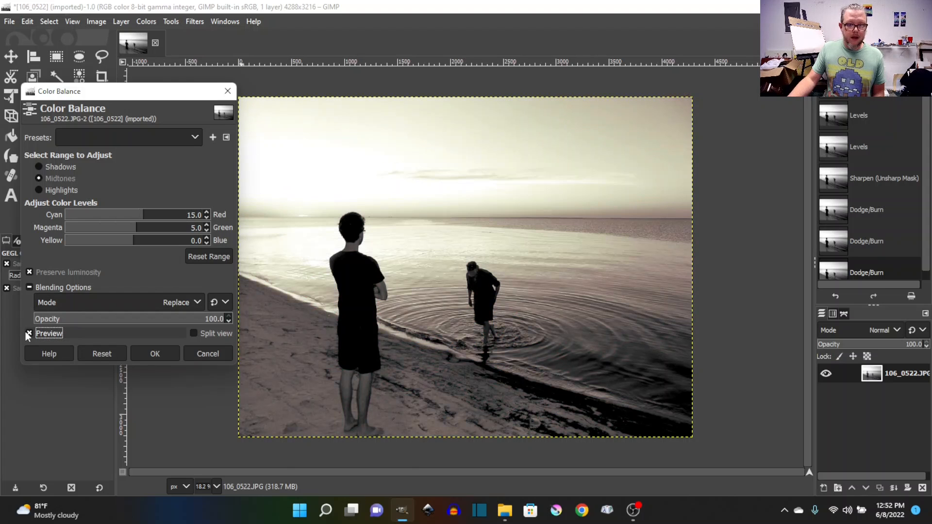
left_click(27, 333)
left_click(27, 333)
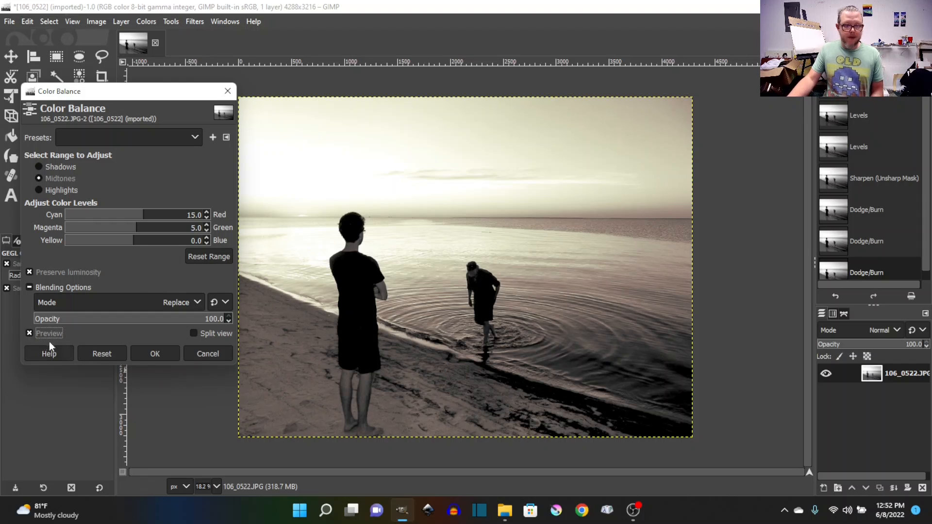
left_click(29, 332)
left_click(30, 332)
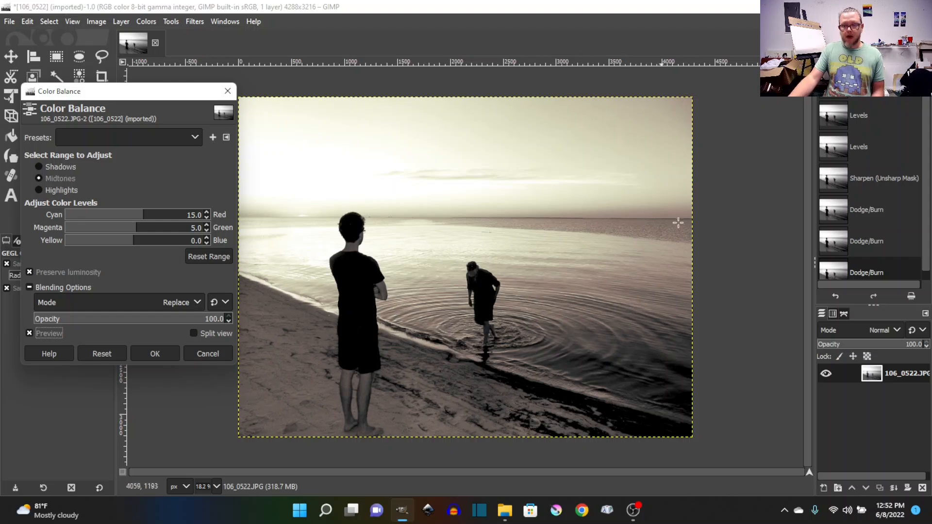
Examine the horizon between sky and water up close with and without the tint, and return to the whole photo
scroll(611, 208, "up", 3)
scroll(619, 236, "up", 6)
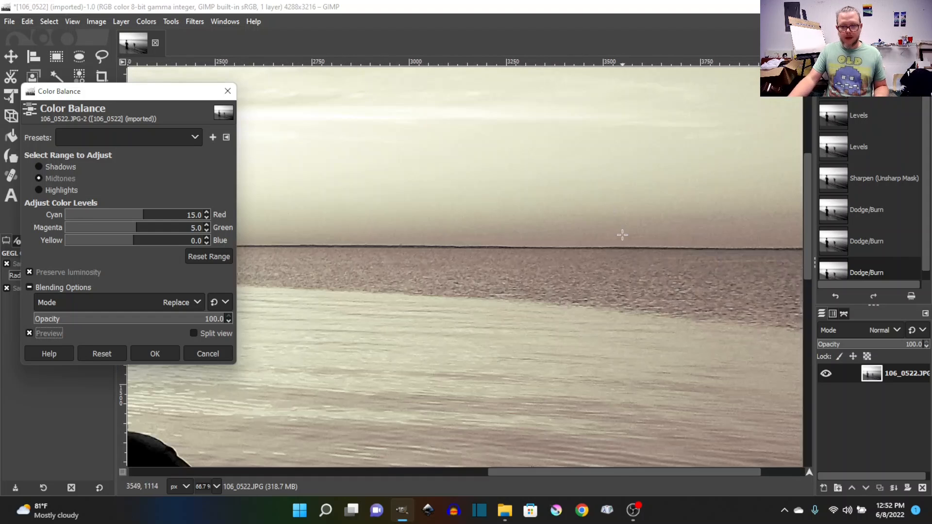
scroll(620, 238, "down", 1)
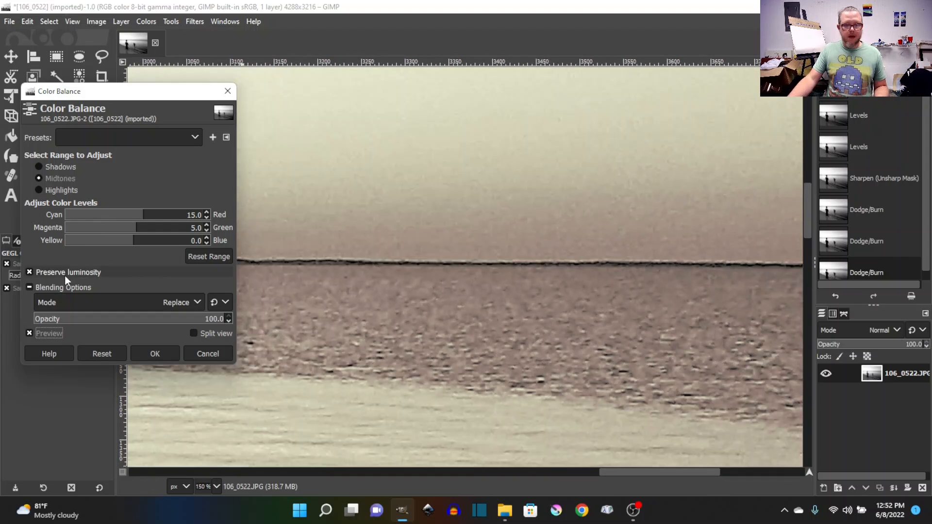
left_click(31, 334)
left_click(31, 334)
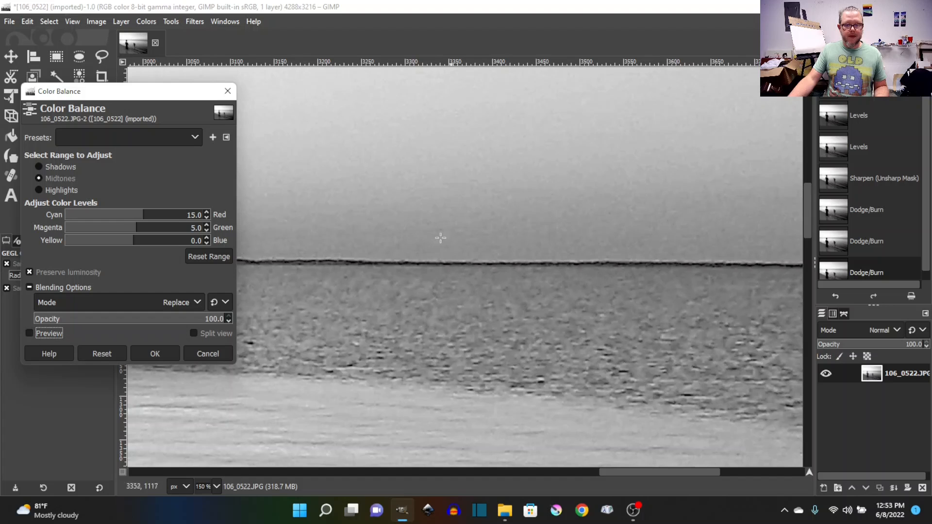
left_click(30, 333)
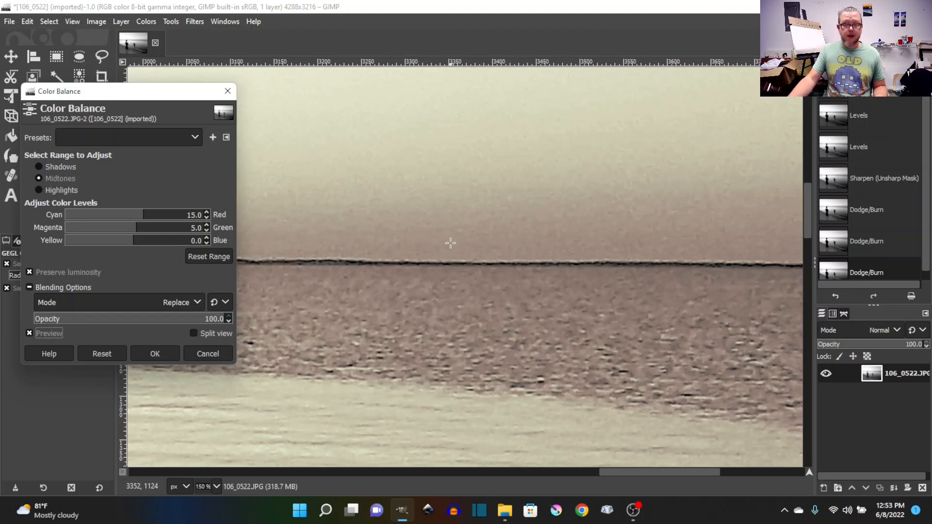
scroll(450, 242, "down", 6, "ctrl")
left_click_drag(479, 469, 324, 467)
scroll(542, 357, "down", 1)
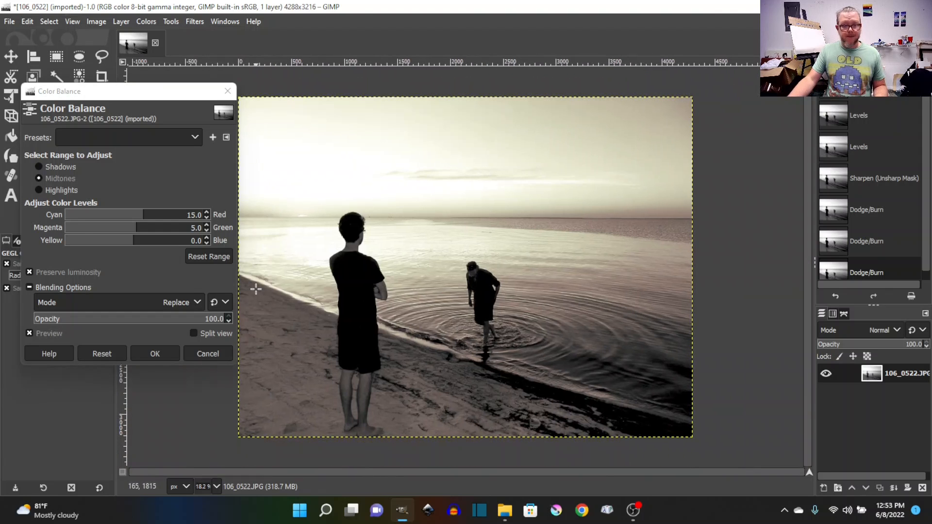
Switch the adjusted range to the shadows and try a Cyan-Red level of 10, comparing it with the original
left_click(41, 166)
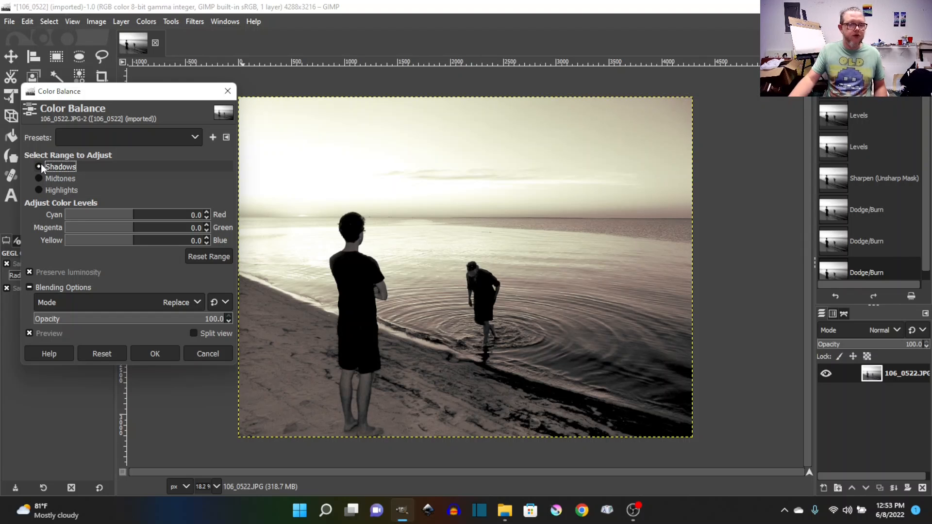
left_click(203, 215)
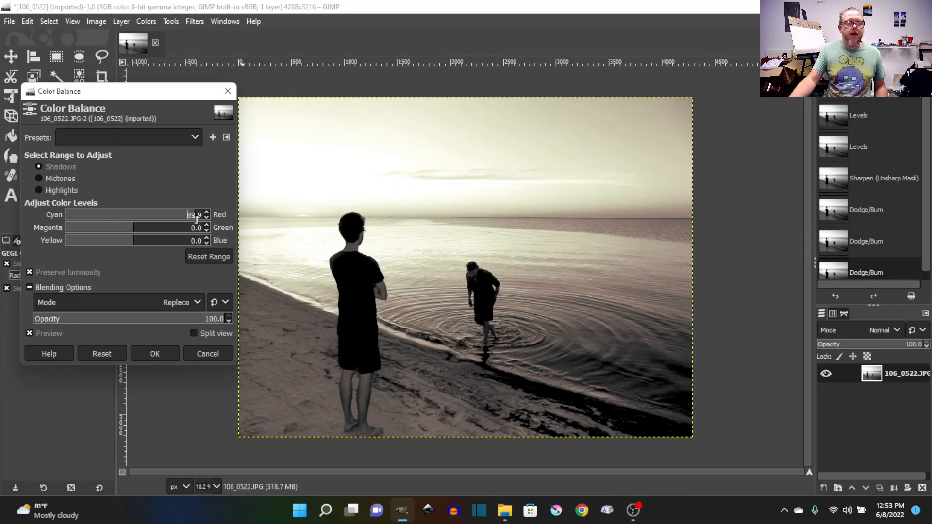
type("10")
key("Return")
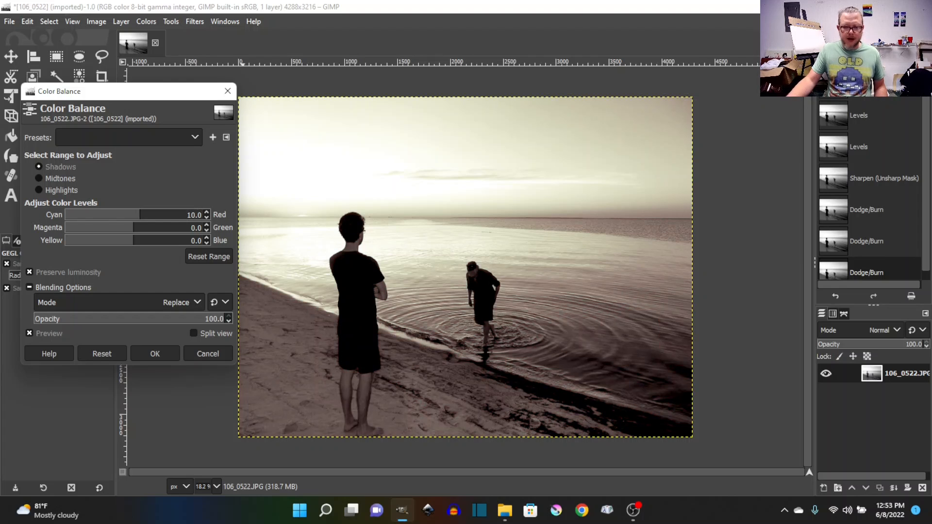
left_click(30, 332)
left_click(30, 332)
Try a Cyan-Red level of 15 for the shadows and raise it to 20
left_click(196, 215)
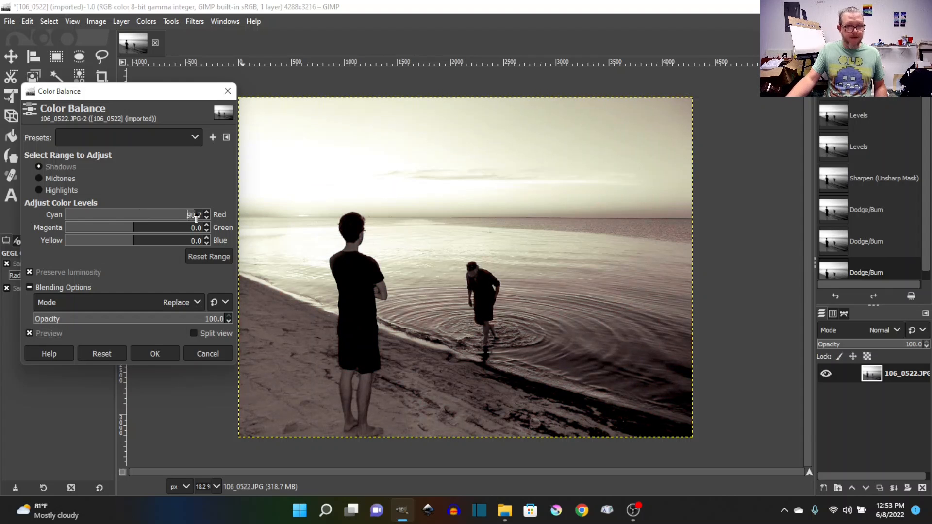
type("15")
key("Return")
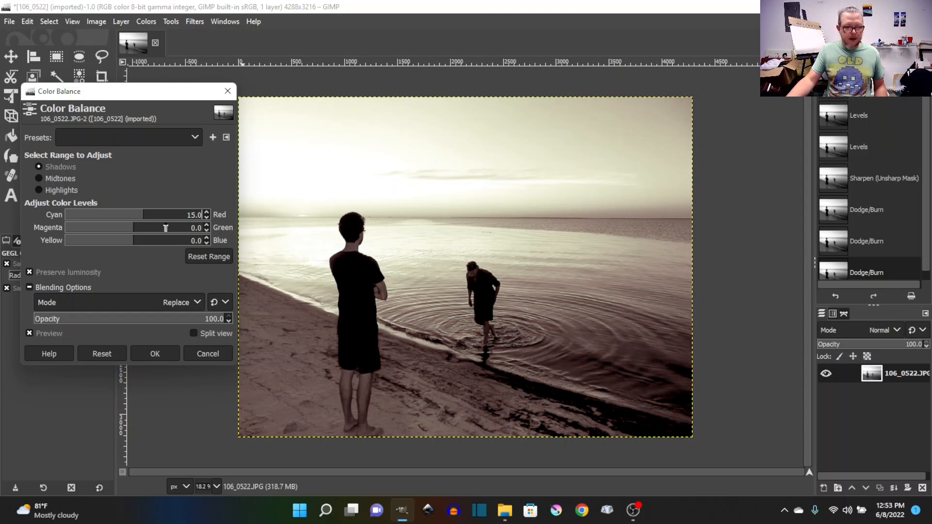
left_click(189, 215)
type("20")
key("Return")
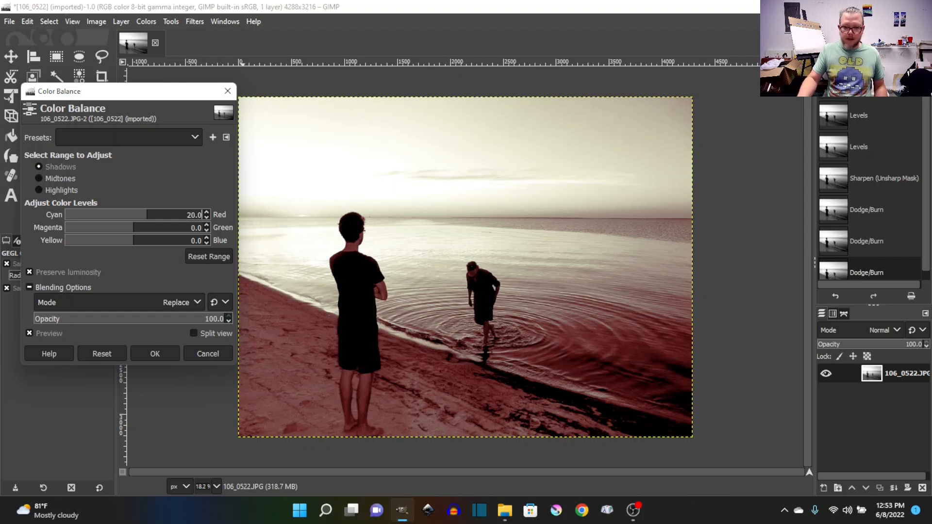
Compare the photo with and without the red shadow tint, leaving the preview on
left_click(29, 334)
left_click(30, 333)
left_click(30, 334)
left_click(30, 334)
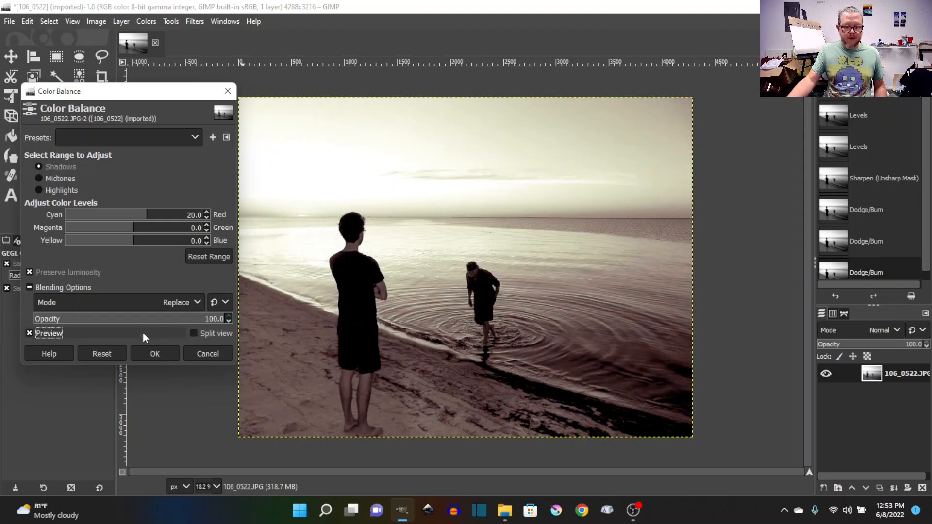
Set the Magenta-Green level of the shadows to 3 and apply the Color Balance adjustment
left_click(205, 225)
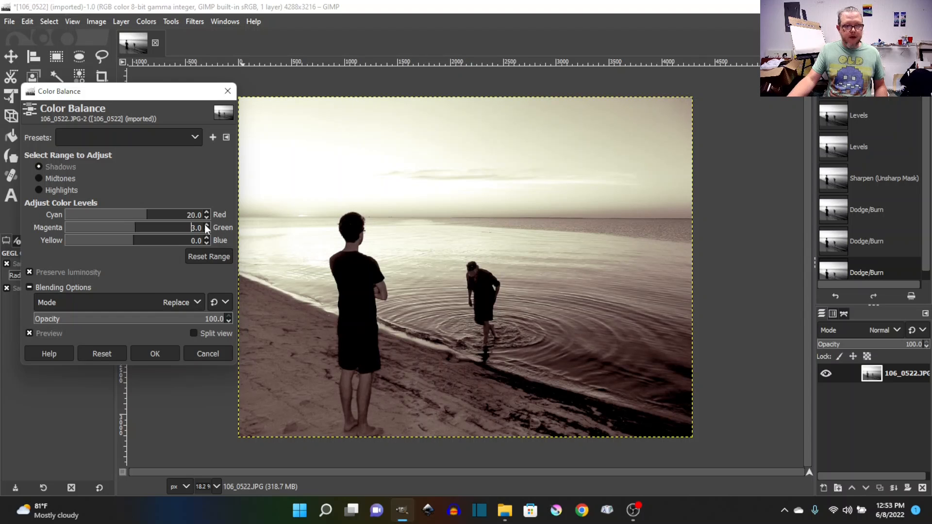
left_click(33, 333)
left_click(33, 333)
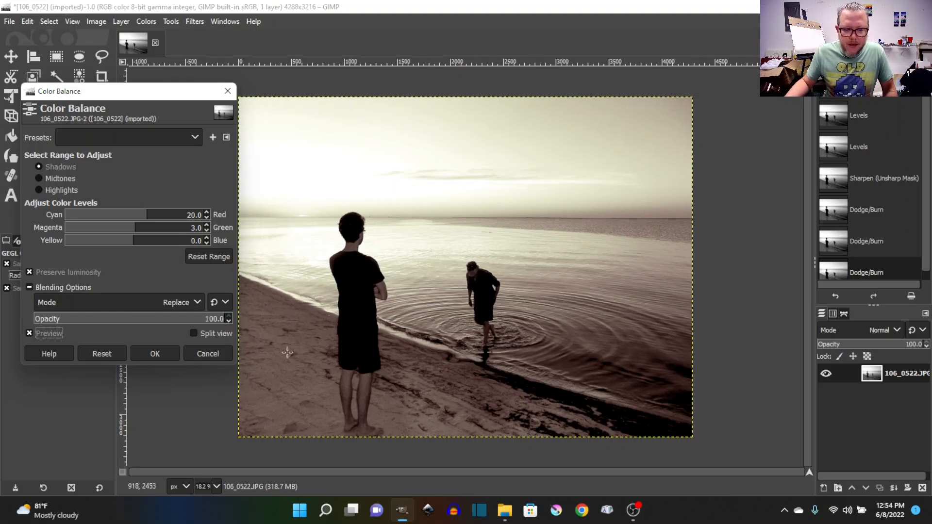
left_click(145, 354)
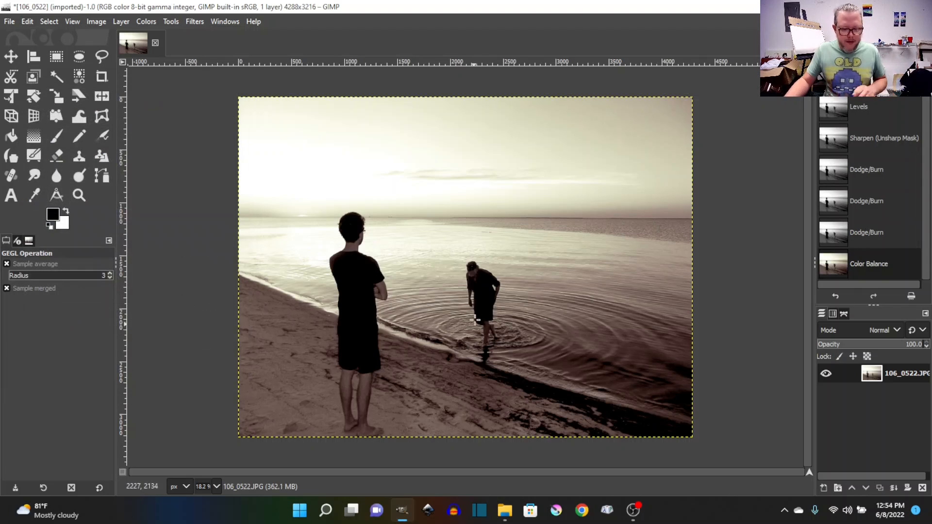
Inspect the tinted sand and sky at 100% zoom, and return to a view of the whole photo
key("1")
scroll(491, 304, "up", 5)
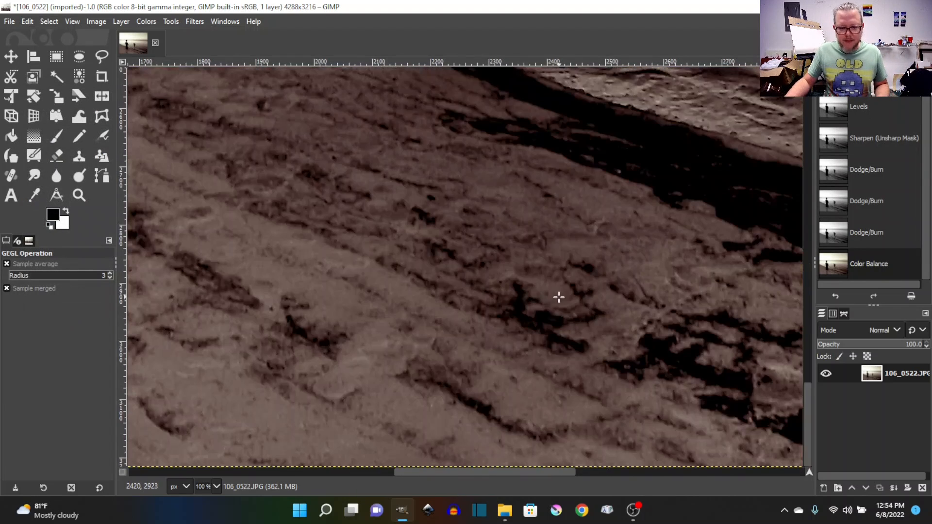
key("1")
scroll(557, 298, "up", 5)
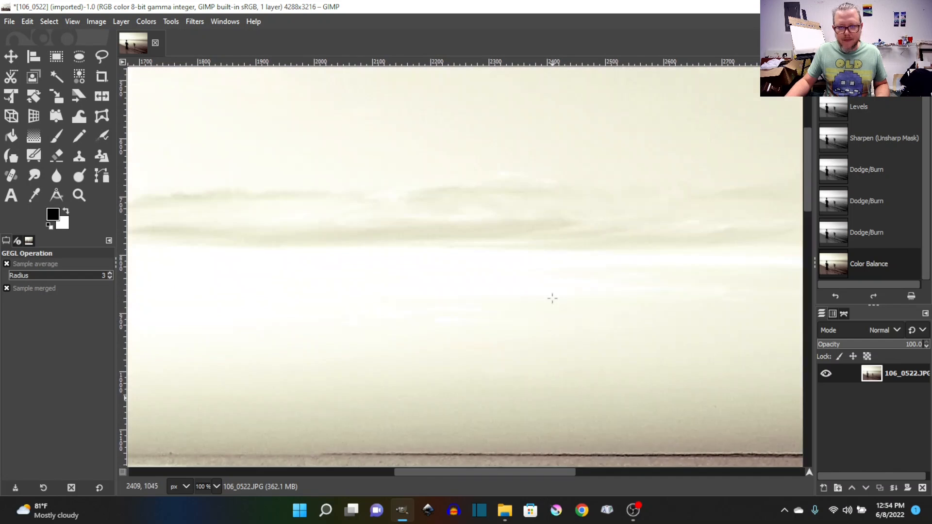
scroll(552, 298, "down", 7)
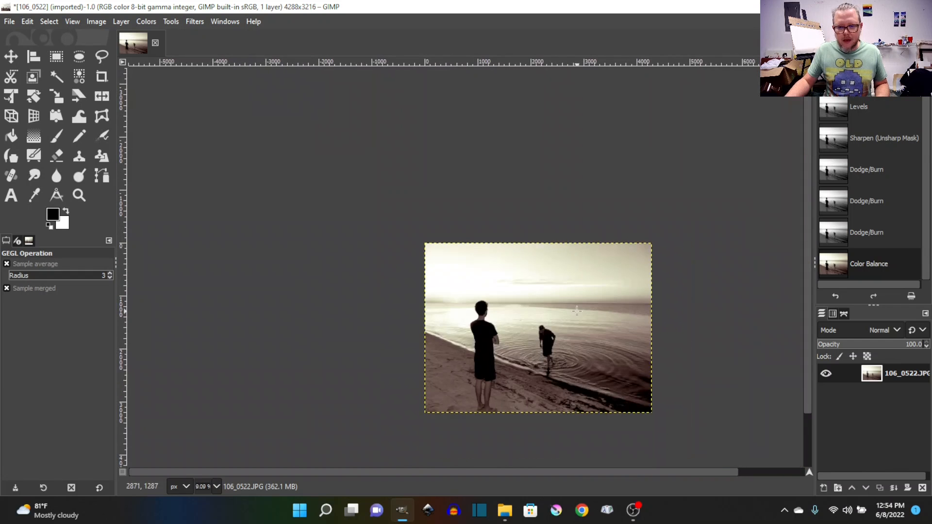
scroll(576, 304, "up", 2)
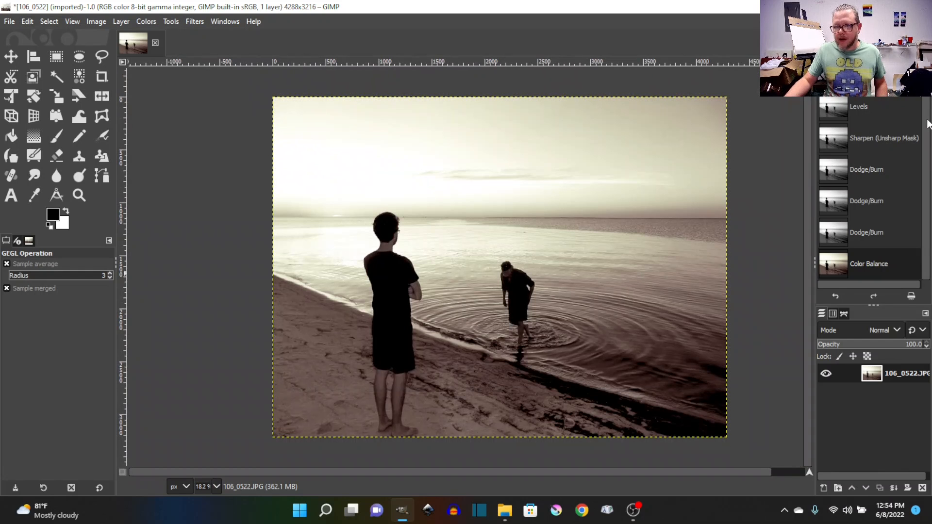
Compare the history states before and after Color Balance, ending on the tinted Color Balance state
scroll(868, 189, "up", 2)
scroll(899, 209, "down", 2)
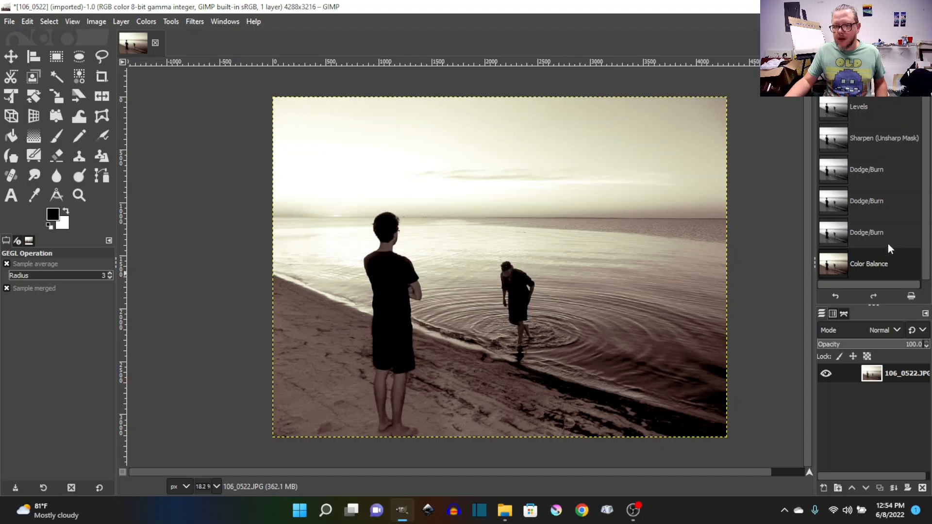
left_click(868, 233)
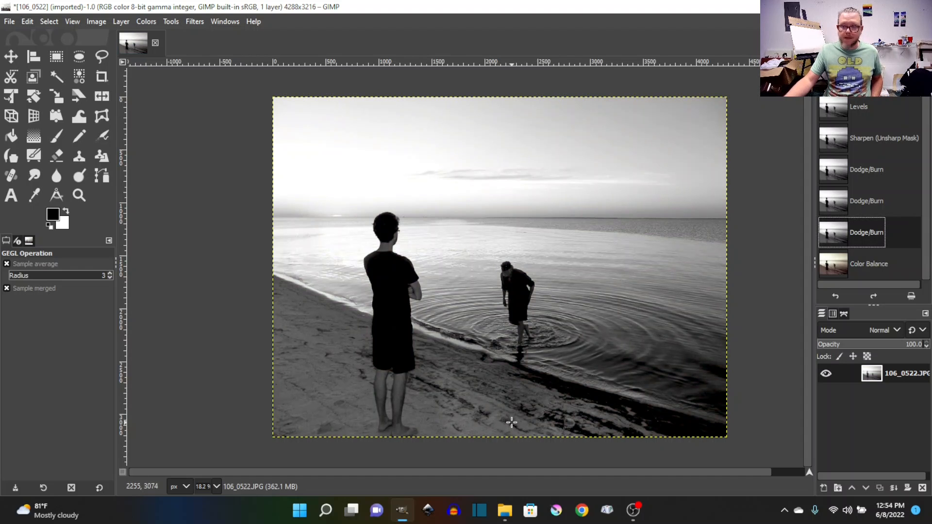
left_click(849, 265)
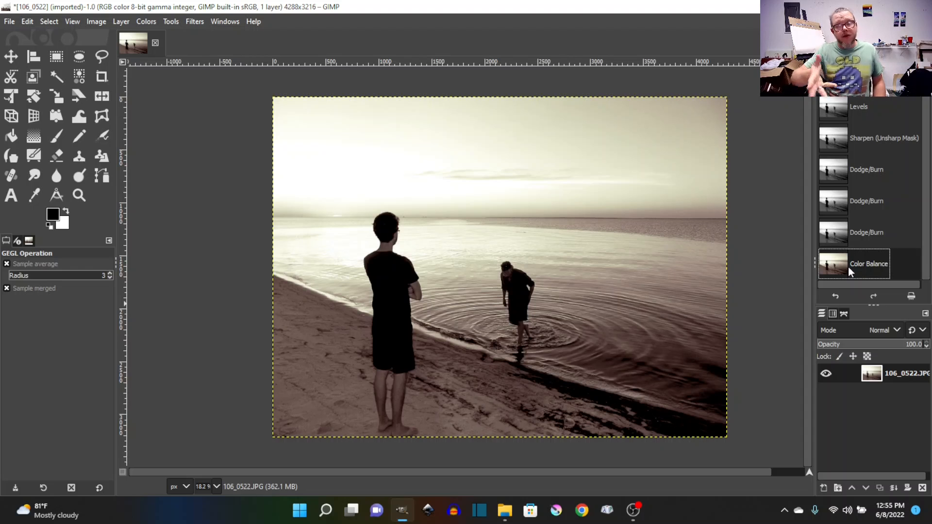
left_click(856, 234)
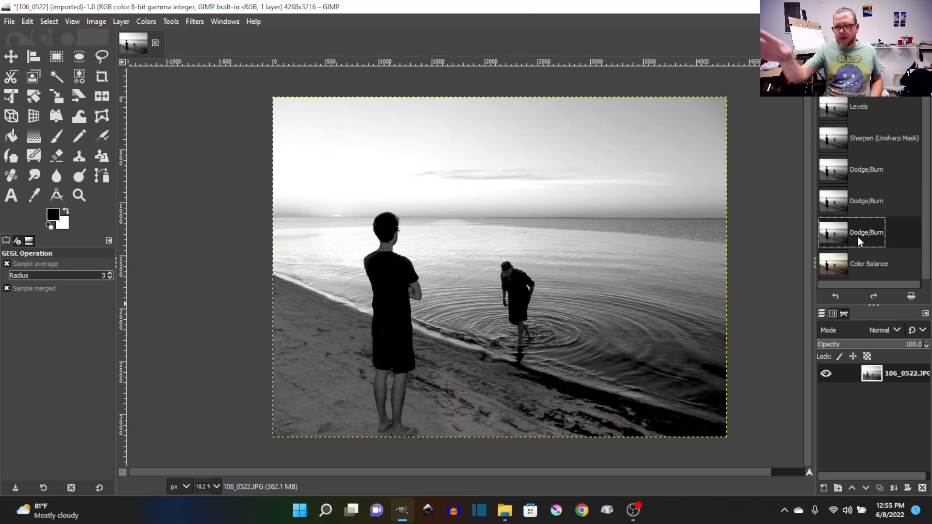
left_click(857, 272)
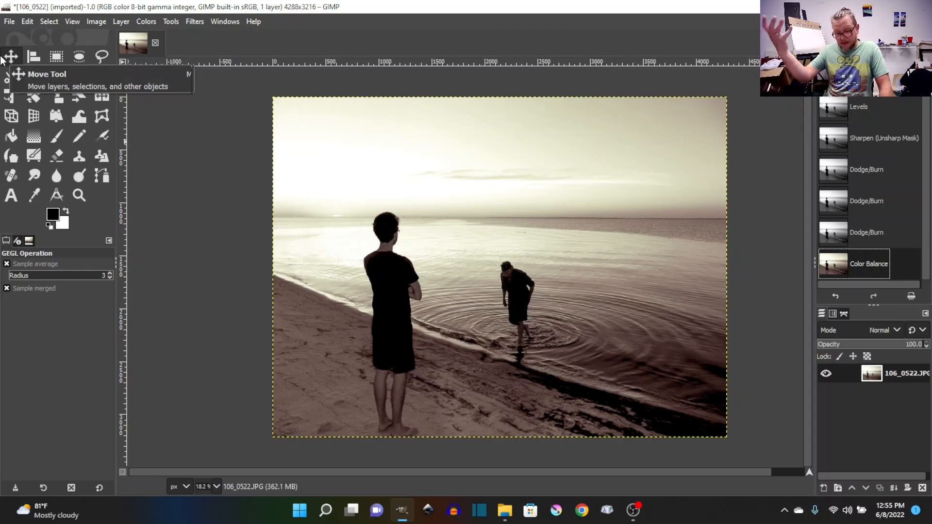
left_click(9, 23)
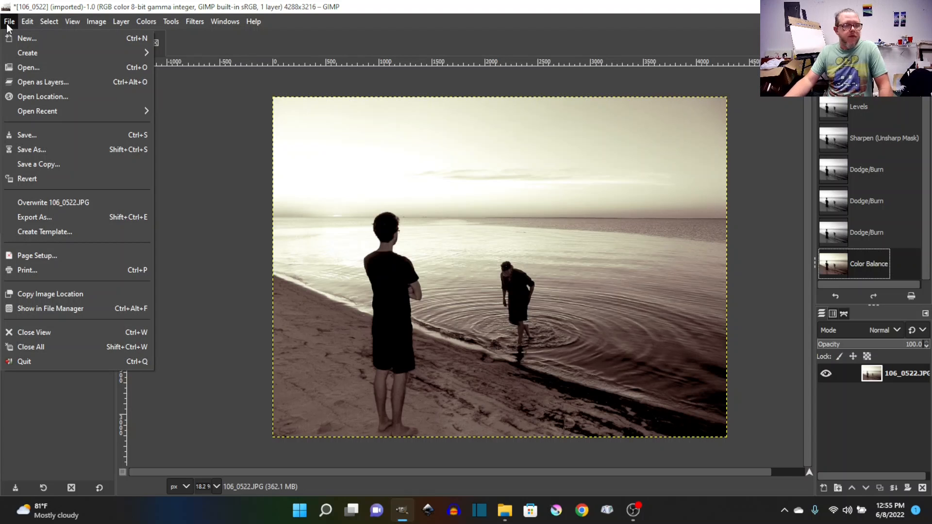
left_click(40, 216)
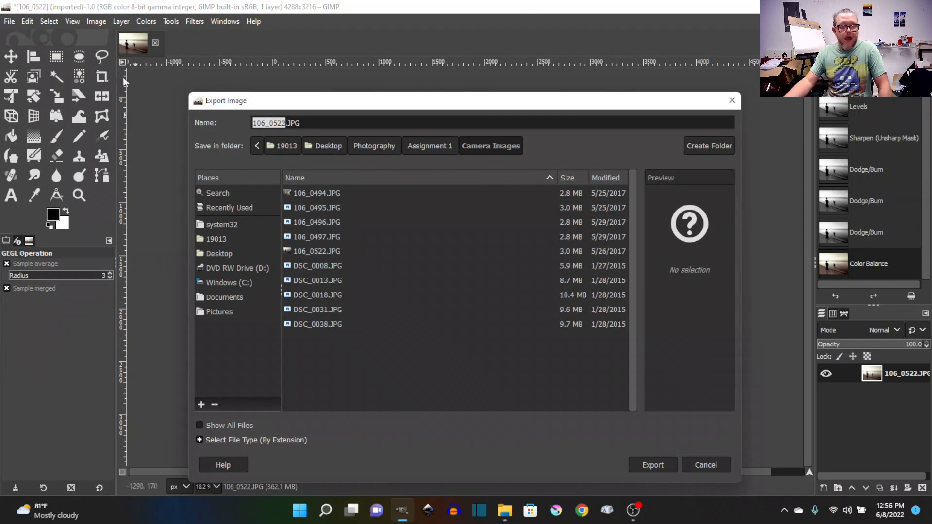
left_click(732, 100)
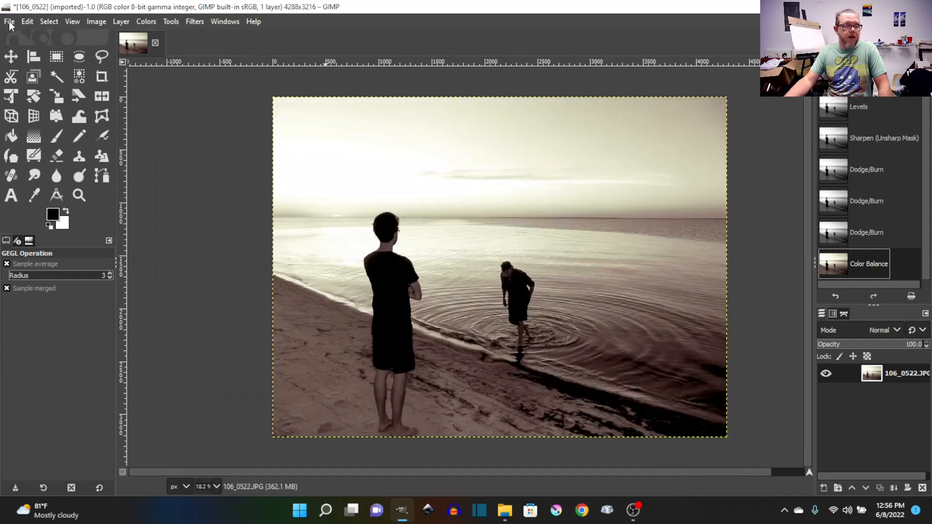
Start exporting the tinted photo and choose the B&W folder inside Assignment 1 as the destination
left_click(9, 22)
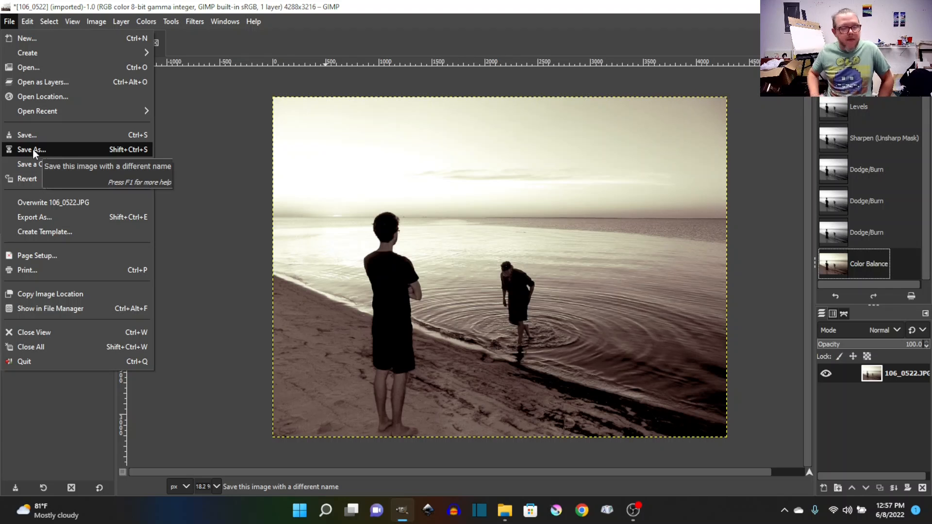
left_click(41, 217)
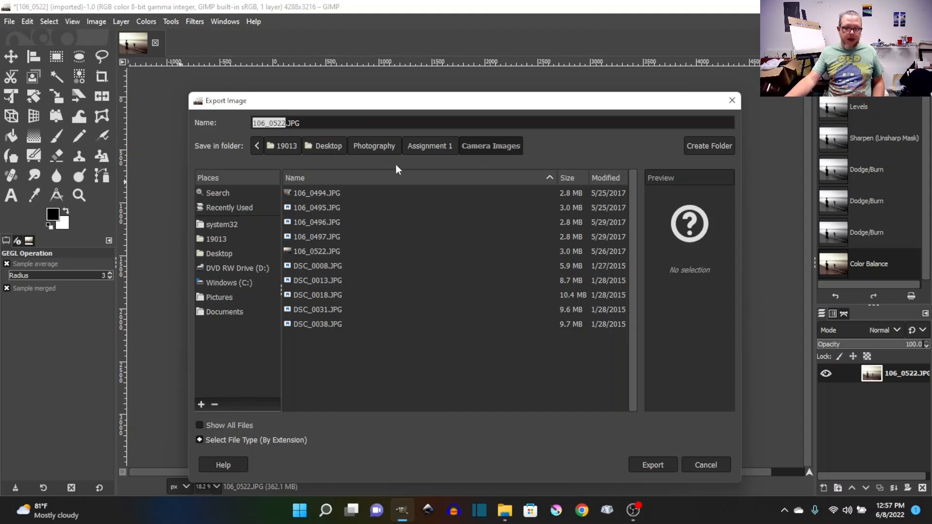
left_click(441, 145)
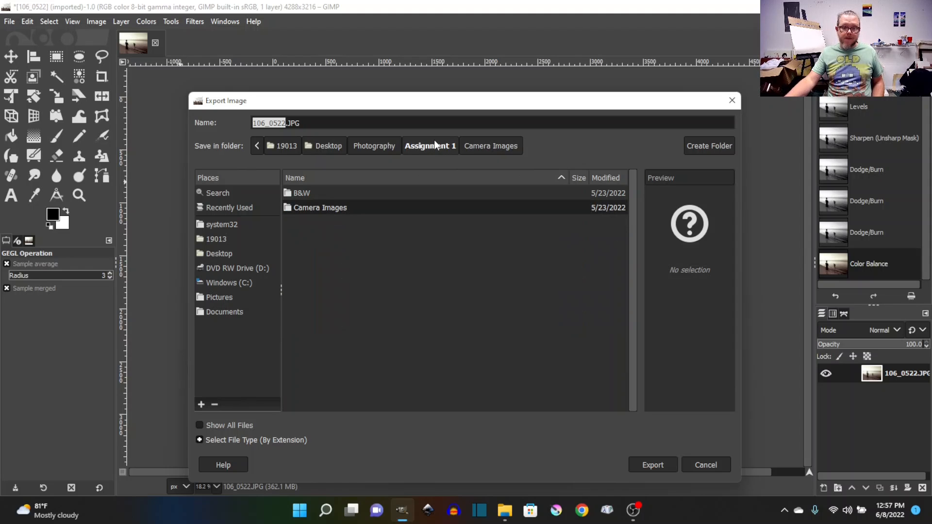
double_click(308, 194)
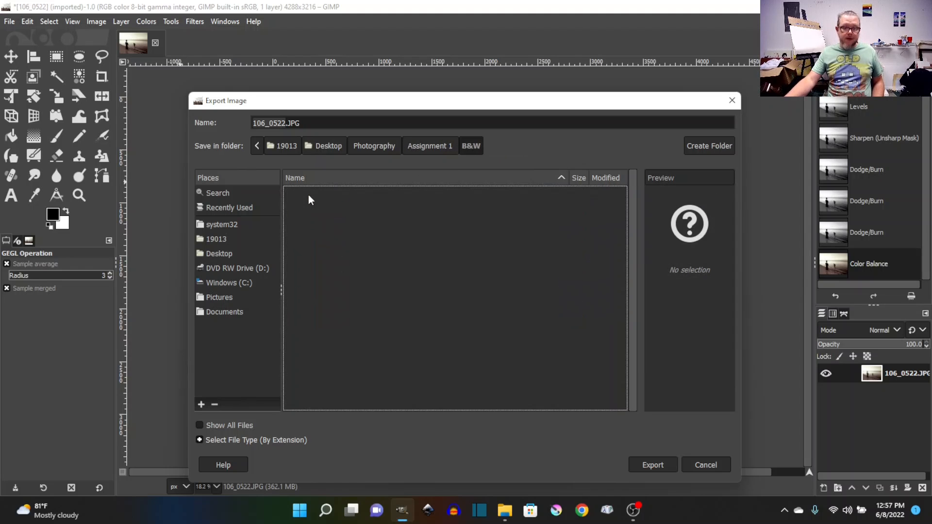
Name the export file Ocean01.jpg
left_click_drag(300, 122, 250, 95)
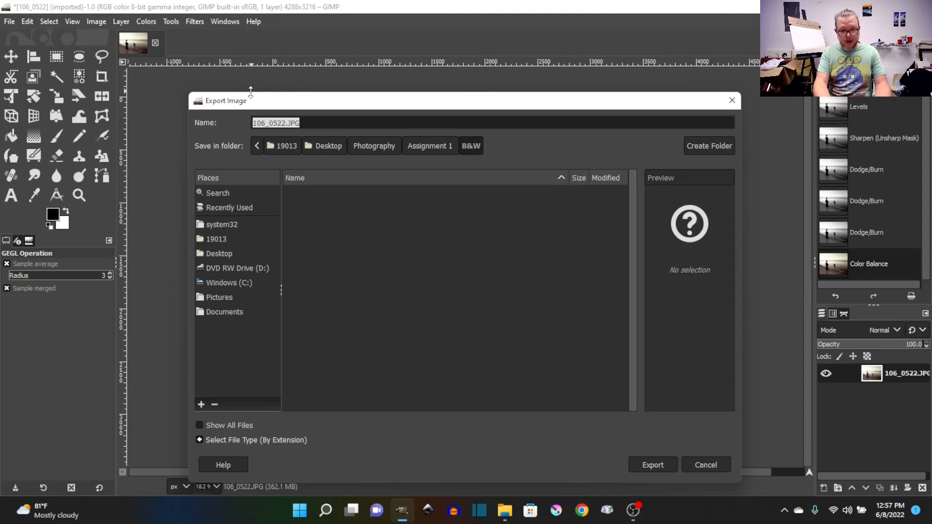
type("ocean")
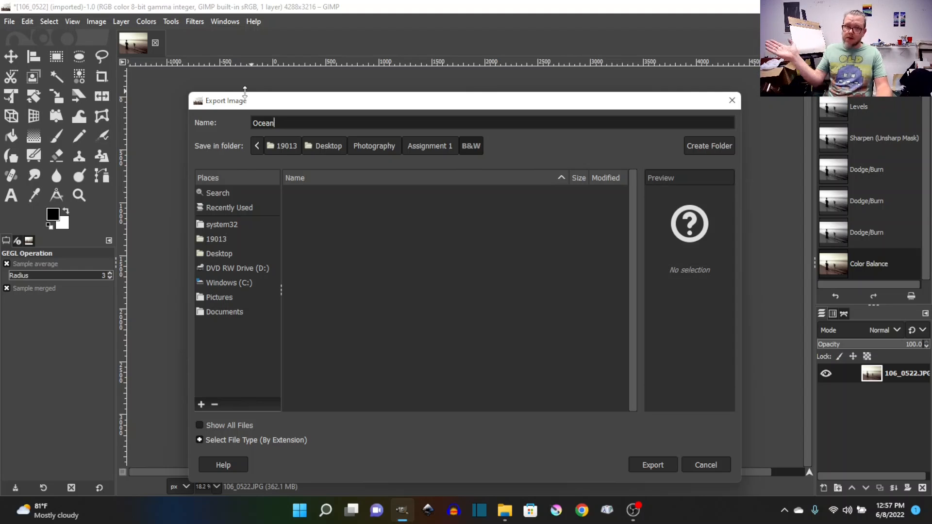
type("01")
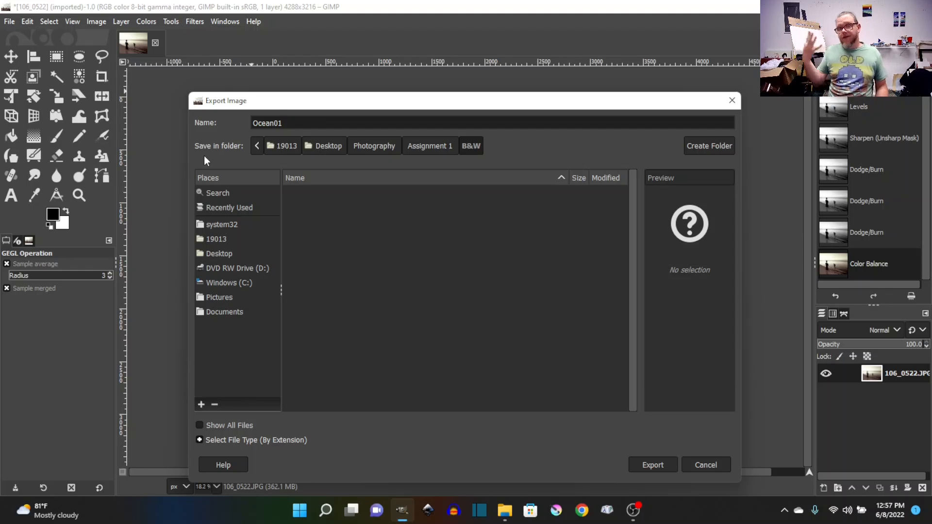
type(".")
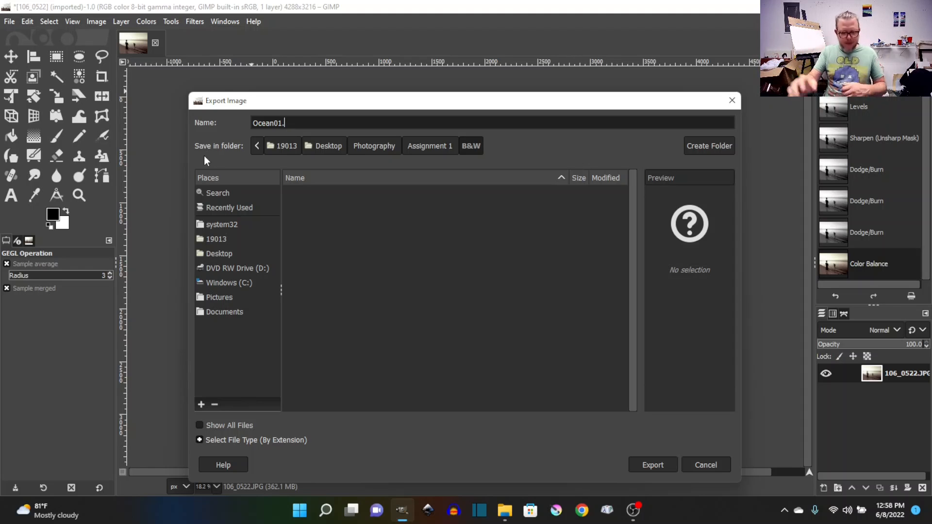
type("jpg")
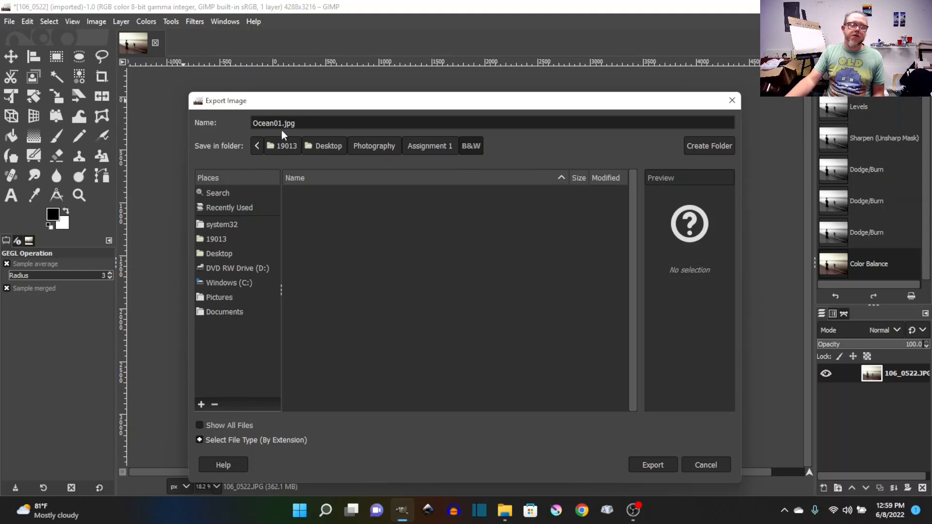
Export the photo as a JPEG with the quality set to 95
left_click(662, 464)
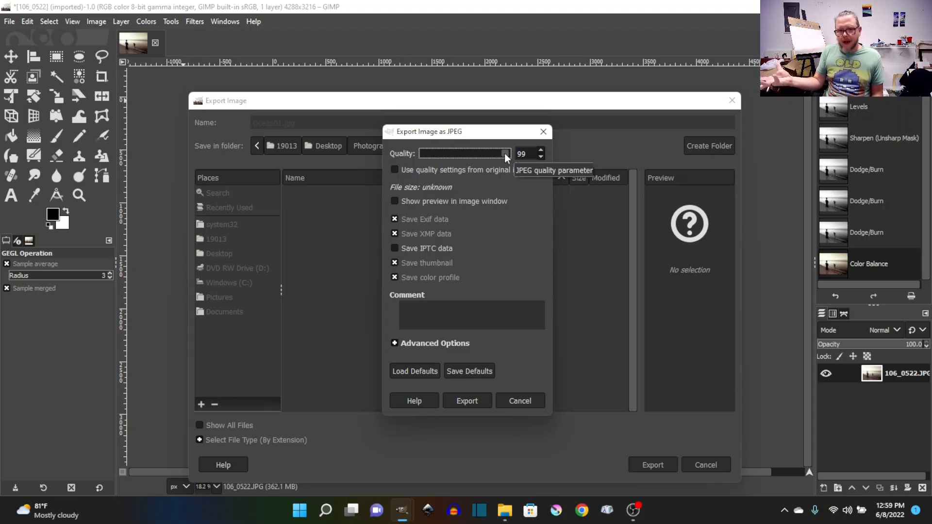
double_click(521, 154)
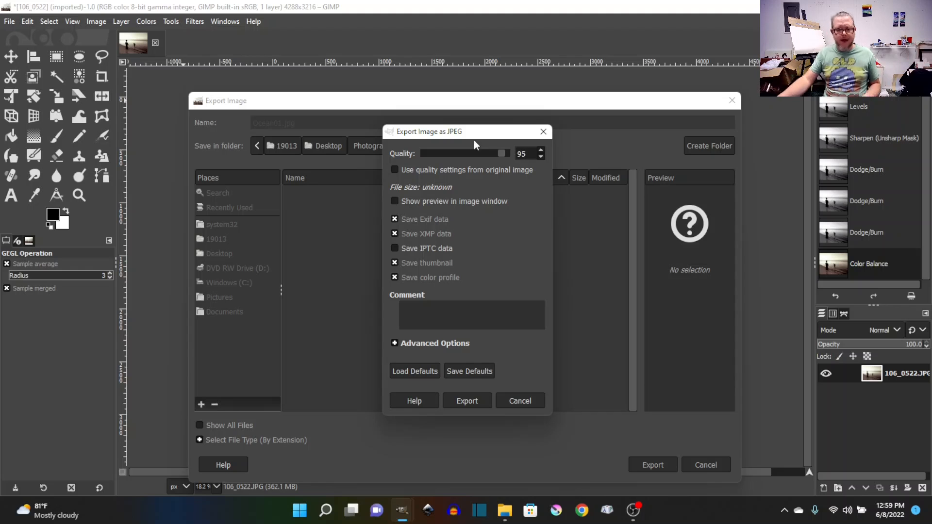
left_click(464, 401)
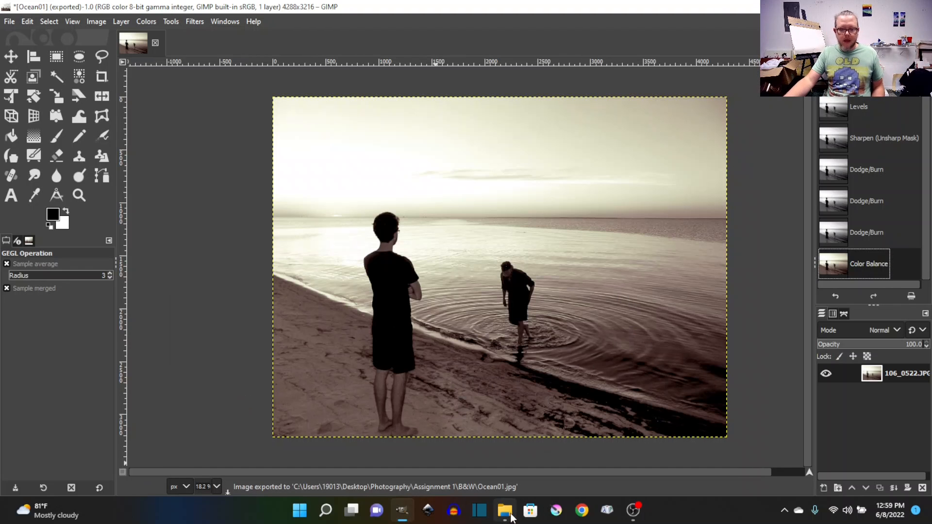
Switch to File Explorer, view the exported Ocean01 image from the Assignment 1 B&W folder, and return to GIMP
left_click(506, 510)
left_click(515, 143)
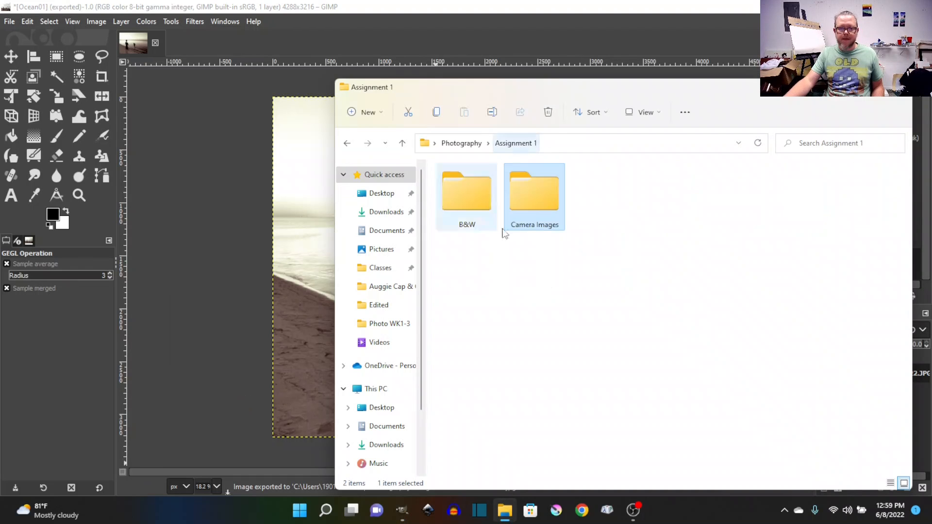
double_click(468, 203)
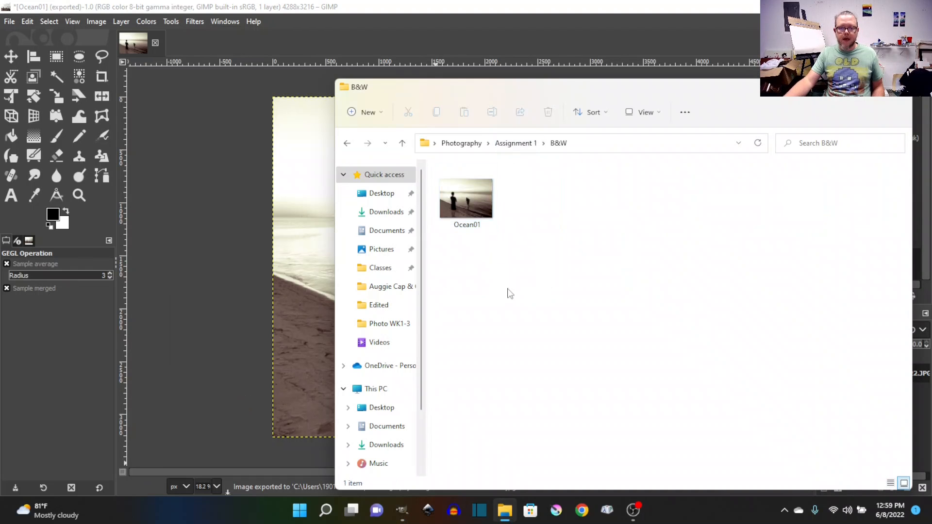
left_click(469, 214)
double_click(469, 209)
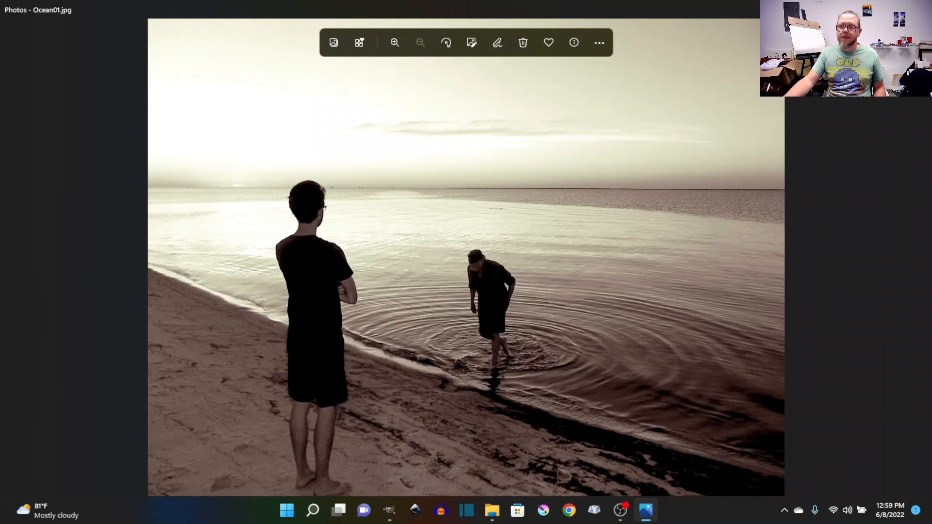
key("alt+F4")
left_click(212, 159)
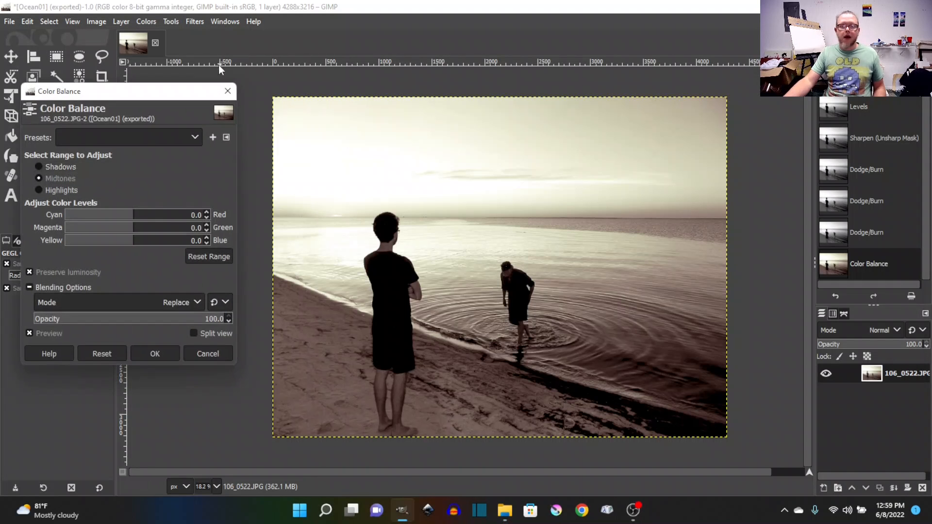
Try a Cyan-Red level of 41.8 on the midtones with Color Balance, and cancel the adjustment
left_click(228, 90)
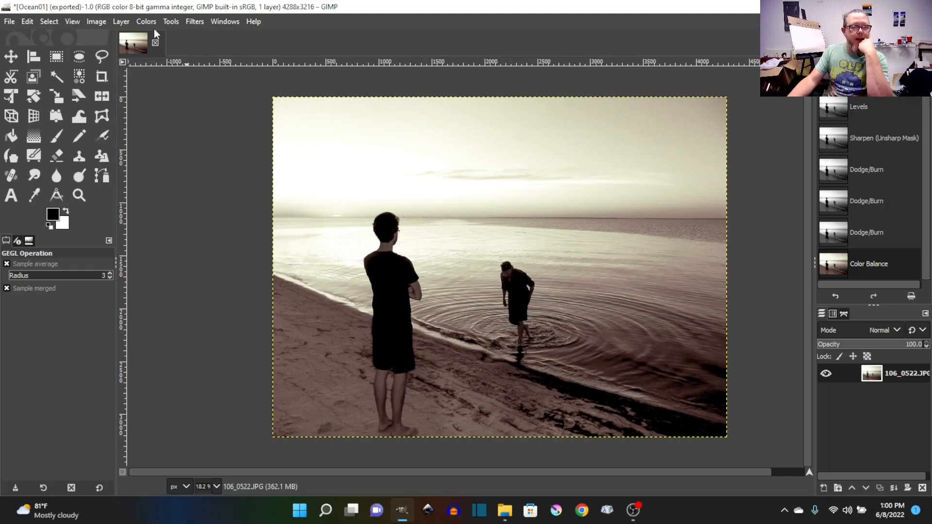
left_click(199, 21)
mouse_move(146, 22)
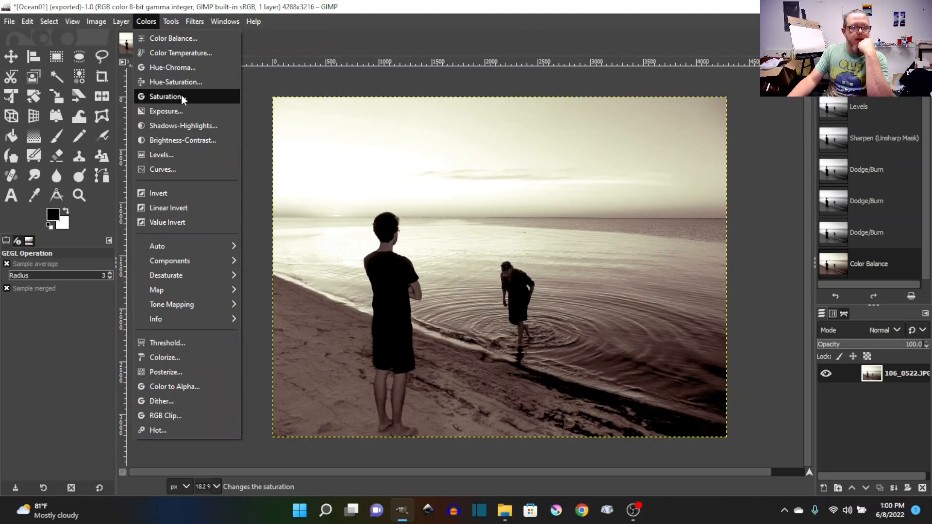
left_click(172, 39)
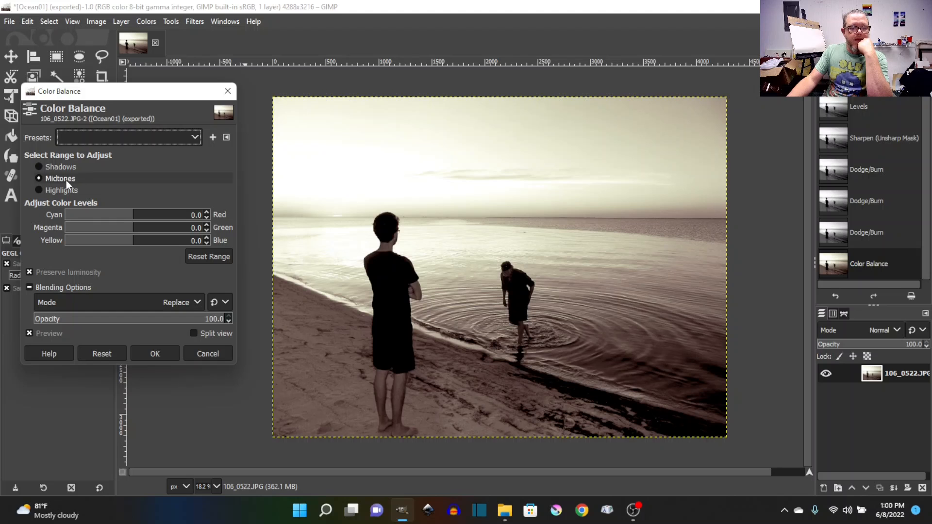
left_click_drag(137, 215, 163, 214)
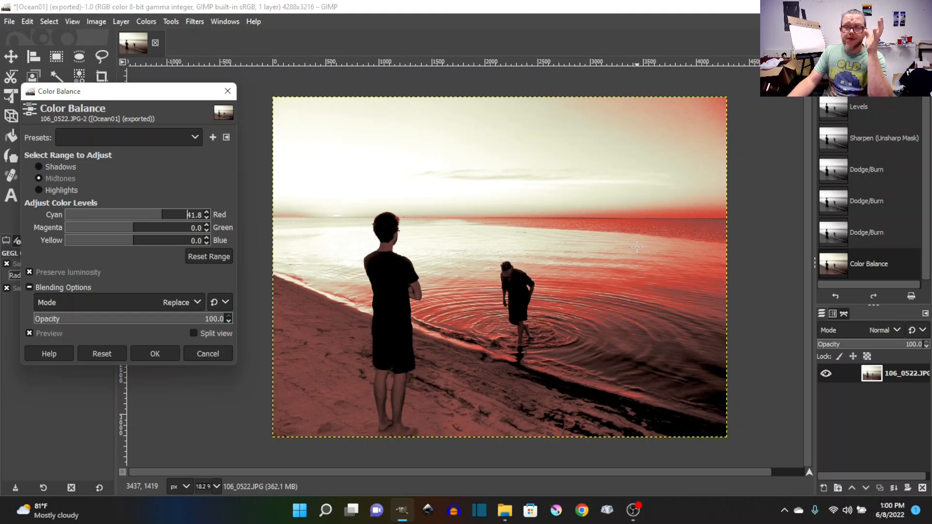
left_click(214, 352)
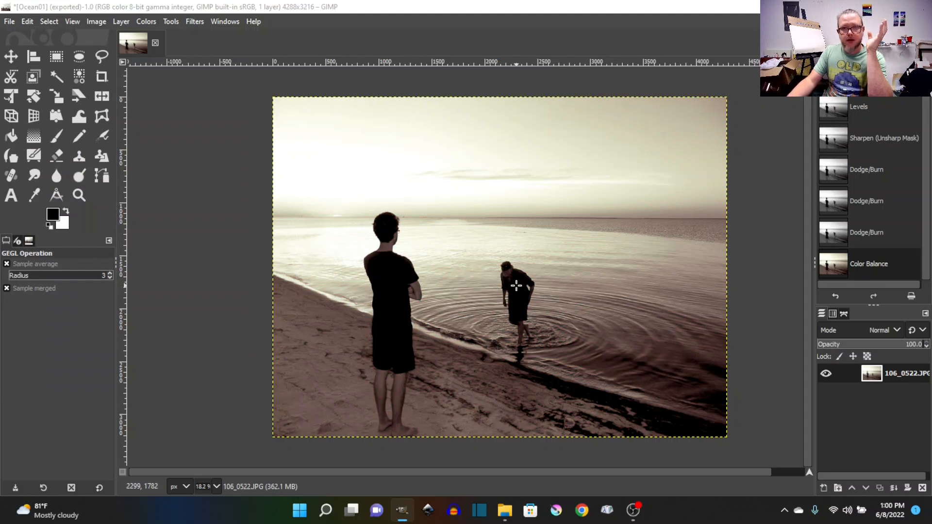
Revert to the last Dodge/Burn history state and set the highlights' Yellow-Blue level to -20 in a new Color Balance adjustment
left_click(862, 238)
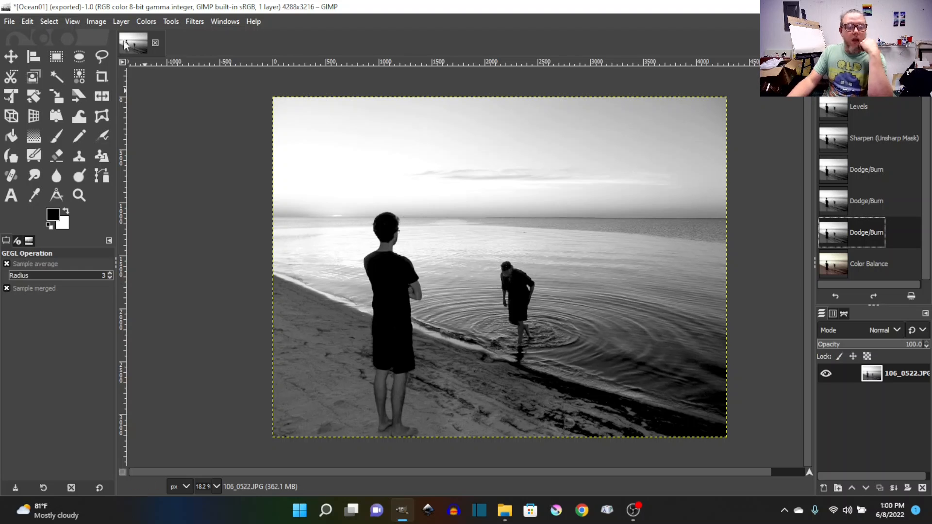
left_click(142, 23)
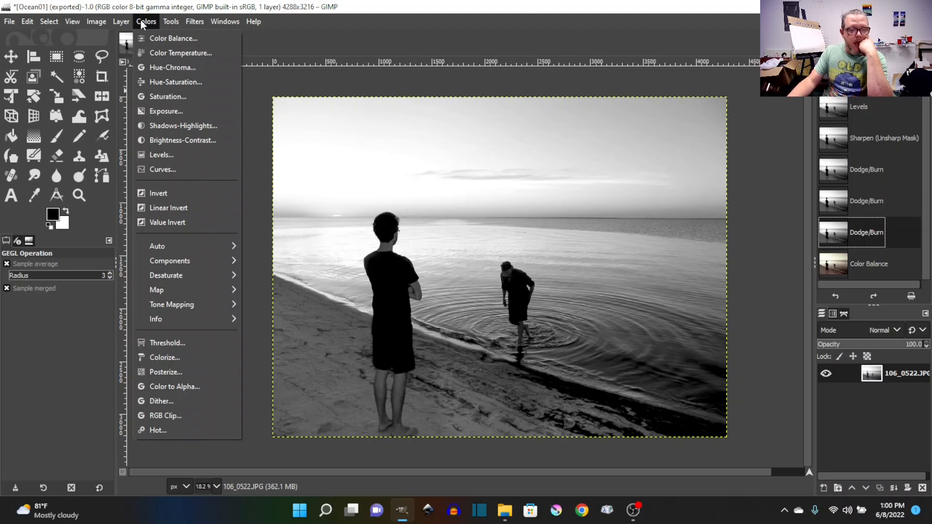
left_click(155, 39)
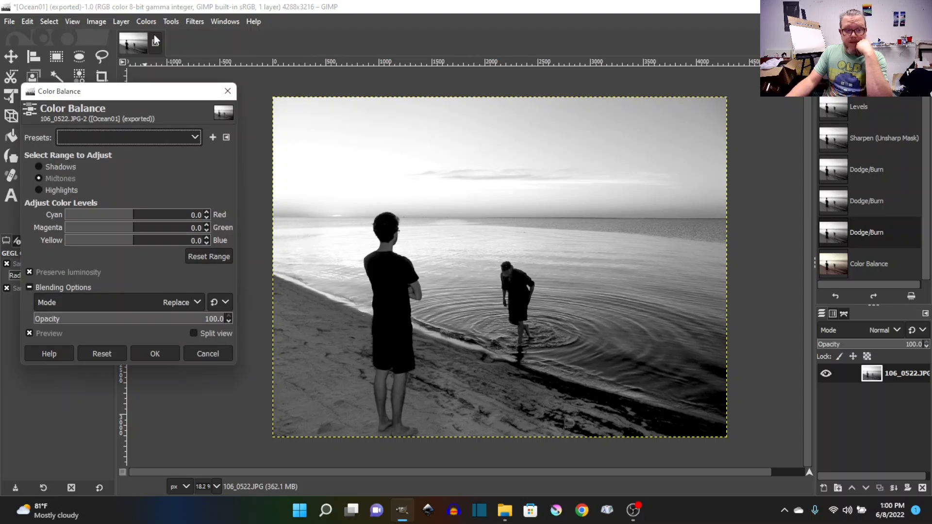
left_click(38, 189)
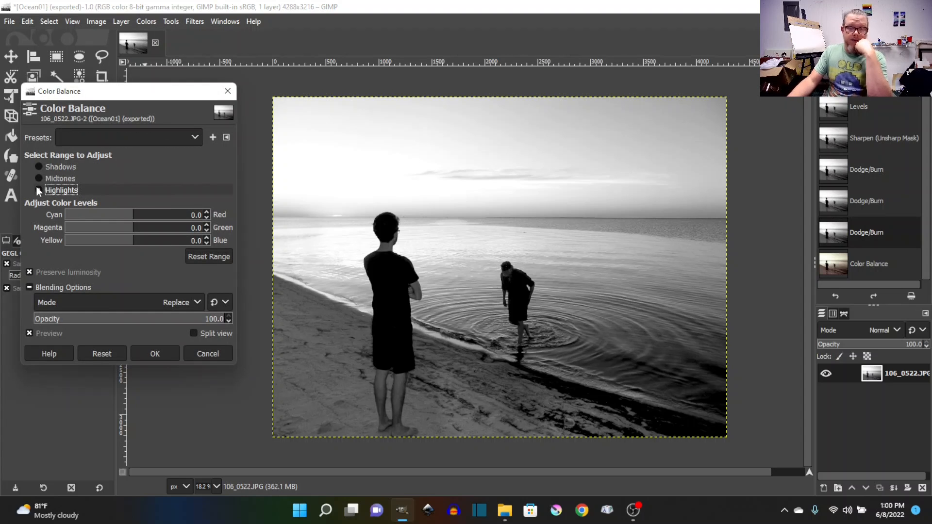
left_click(199, 241)
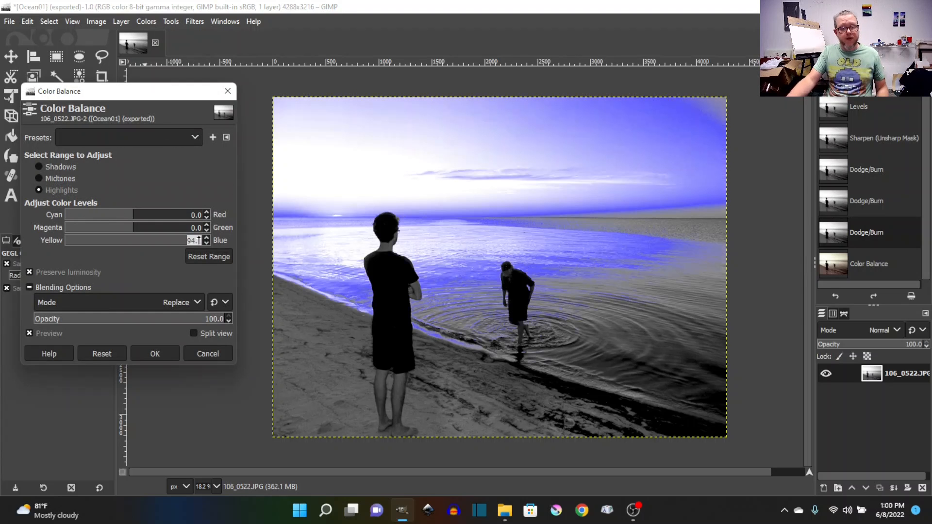
left_click_drag(199, 240, 119, 241)
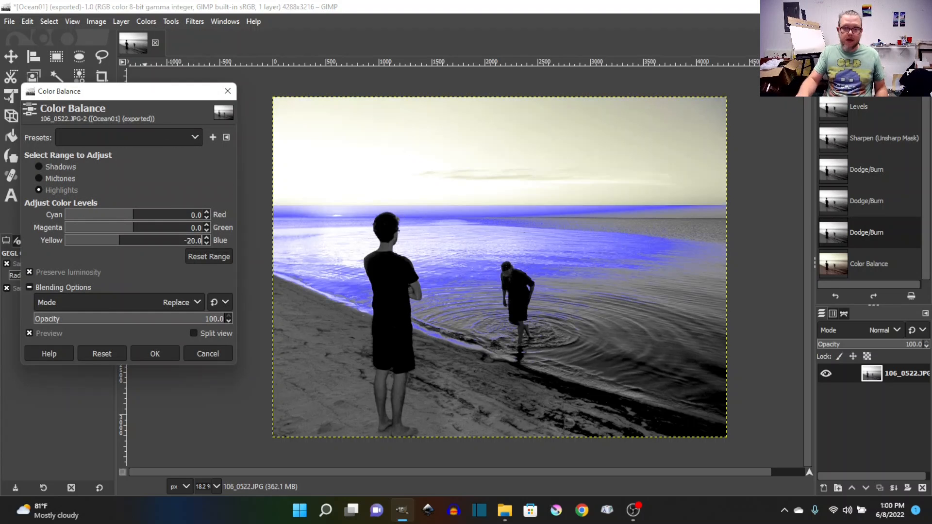
Compare the photo with and without the yellow highlight tint, leaving the preview on
left_click(30, 333)
left_click(30, 333)
left_click(29, 333)
left_click(30, 333)
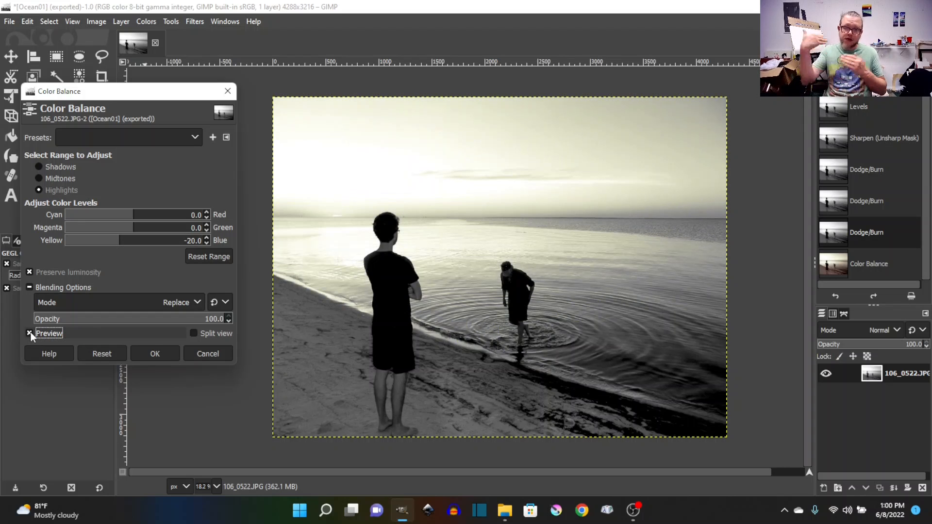
Set the Yellow-Blue level of the shadows to 10
left_click(43, 165)
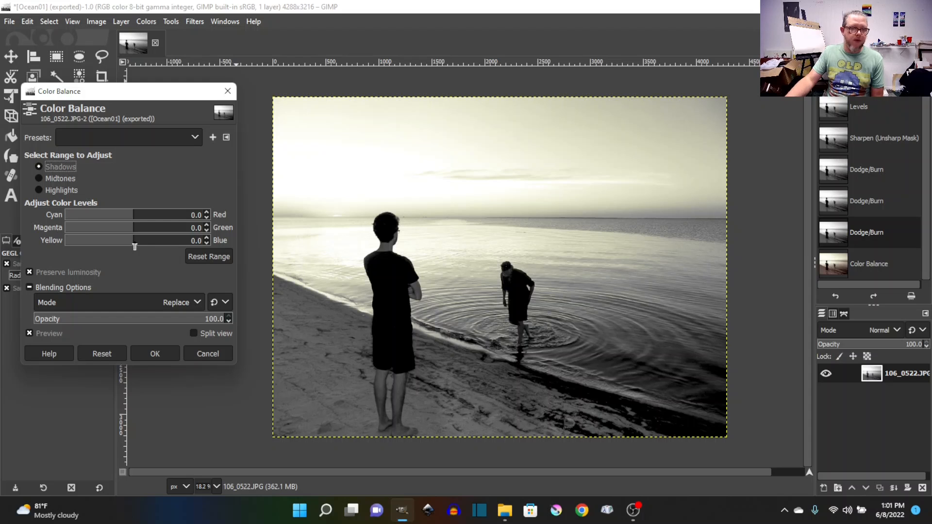
left_click(199, 240)
type("1")
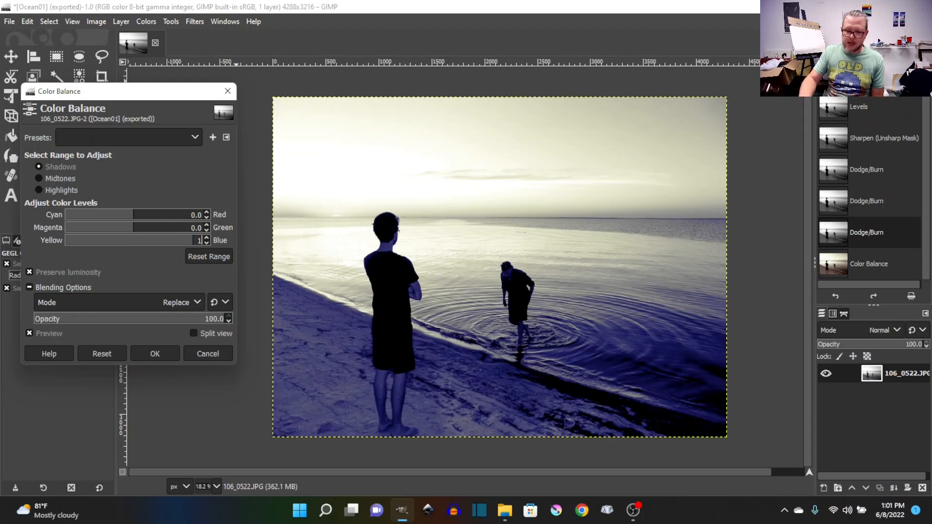
type("0")
key("Return")
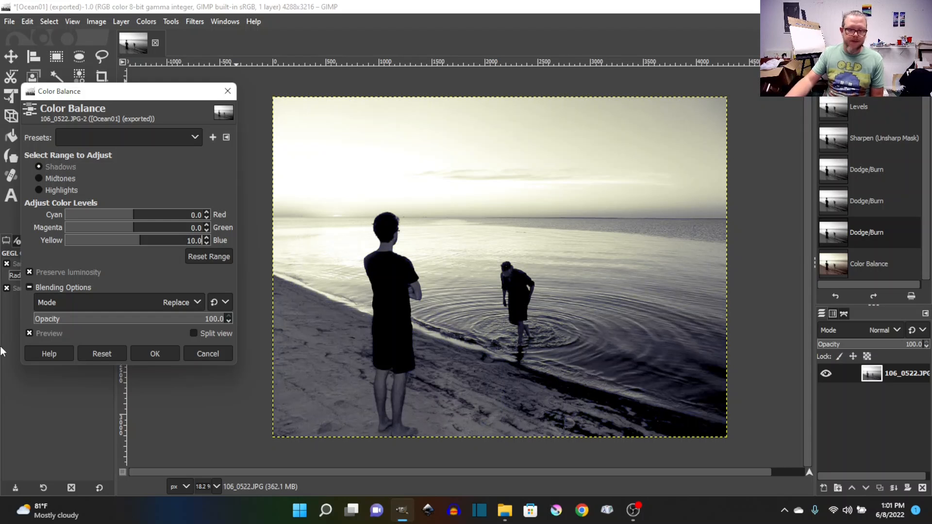
Compare the photo with and without the yellow highlight and blue shadow tints, leaving the preview on
left_click(30, 333)
left_click(28, 333)
left_click(28, 333)
left_click(28, 333)
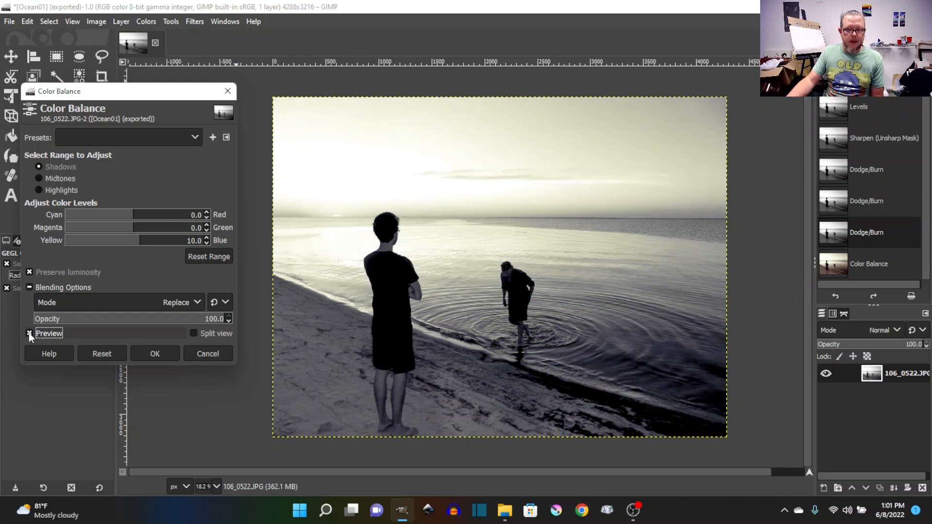
Set the Yellow-Blue level of the shadows to 15 and their Magenta-Green level to -4
left_click(194, 240)
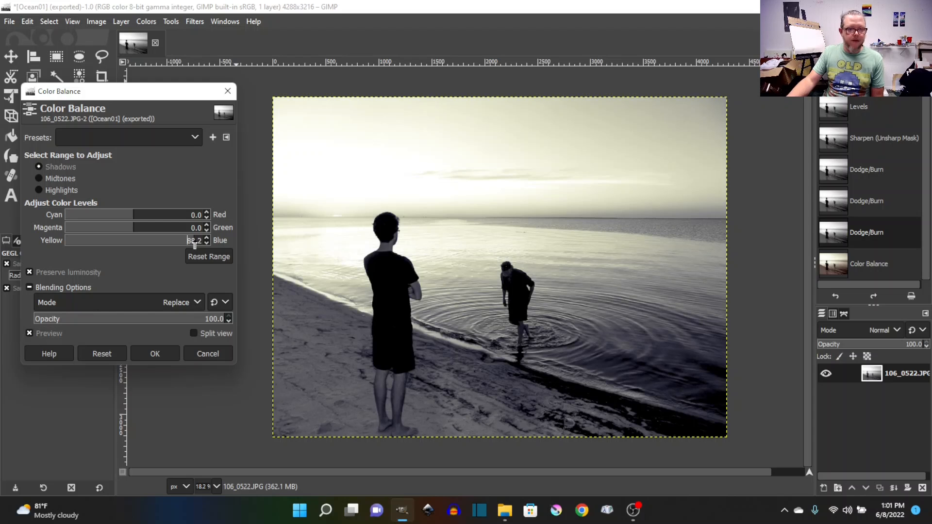
type("15")
key("Return")
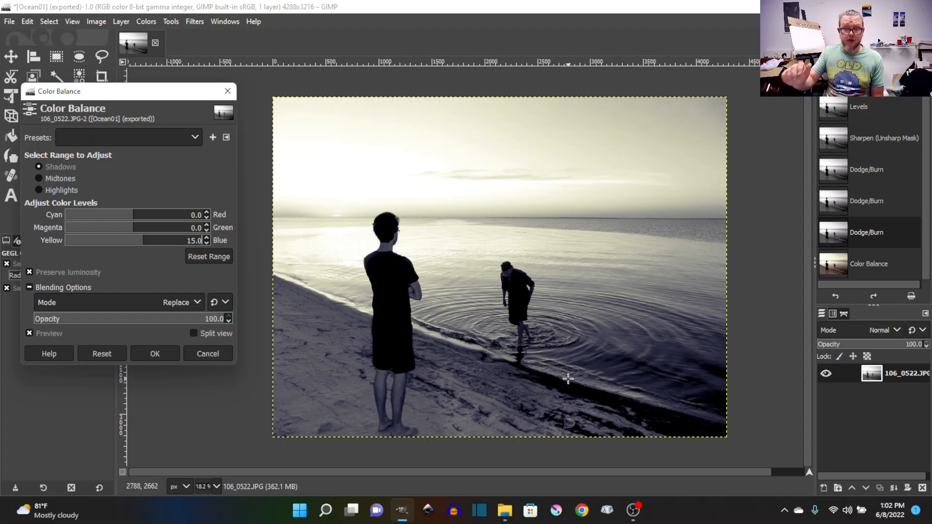
left_click(206, 230)
left_click(205, 230)
left_click(206, 230)
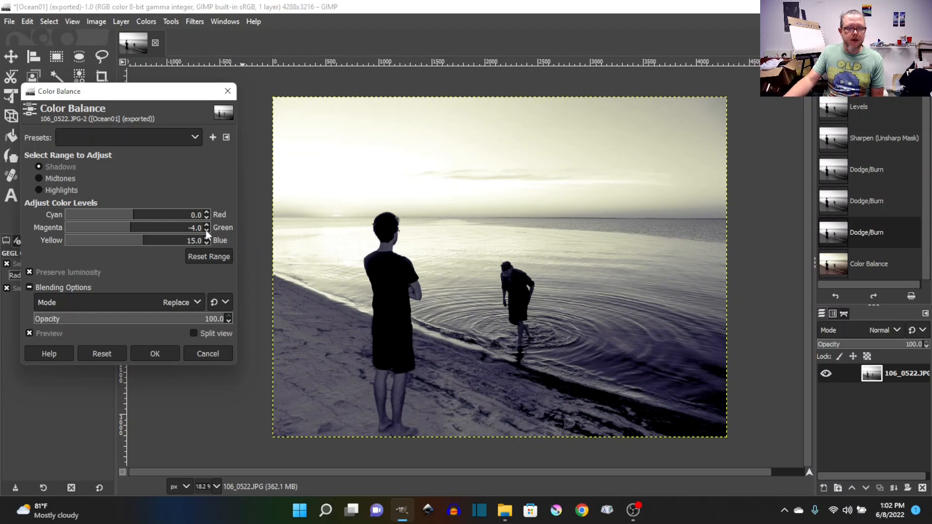
Compare the photo with and without the shadow tint at its new levels, leaving the preview on
left_click(29, 333)
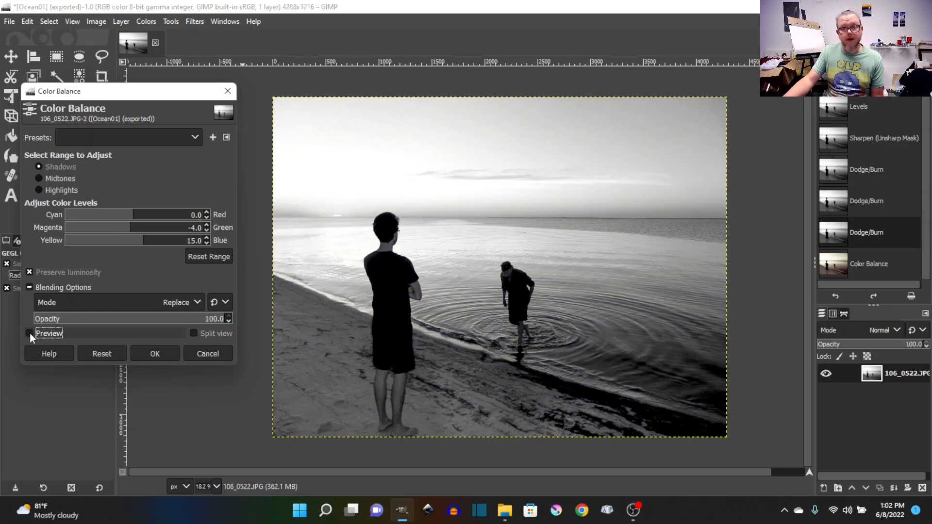
left_click(30, 333)
left_click(29, 333)
left_click(30, 333)
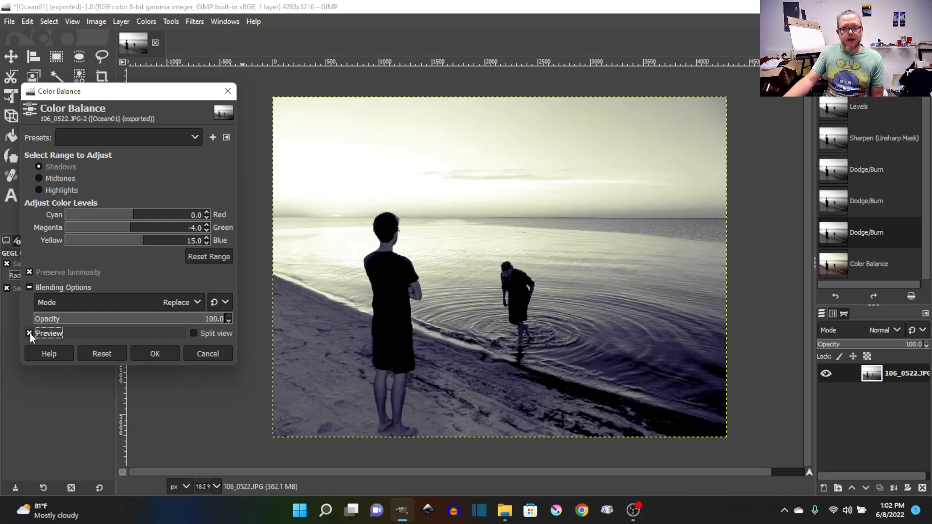
Set the Yellow-Blue level of the shadows to 16 and compare the photo with and without the tint, leaving the preview on
left_click(206, 238)
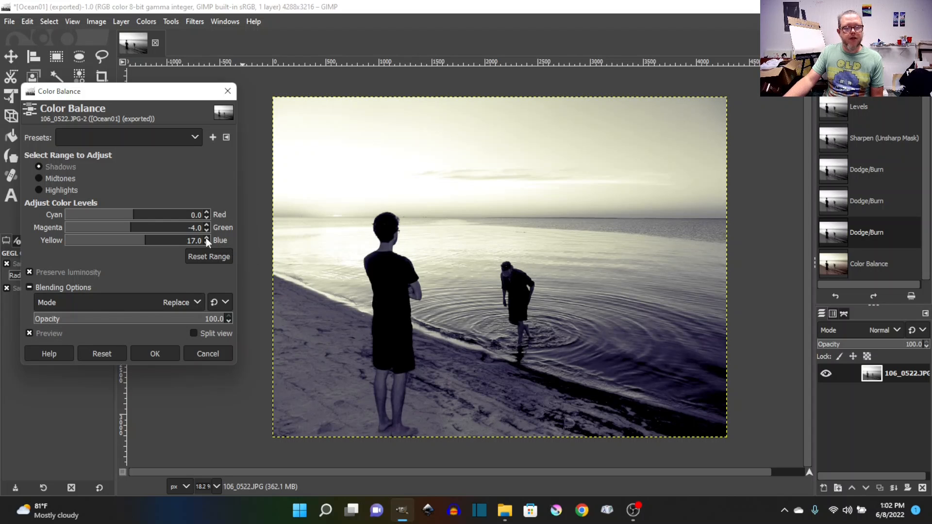
left_click(207, 242)
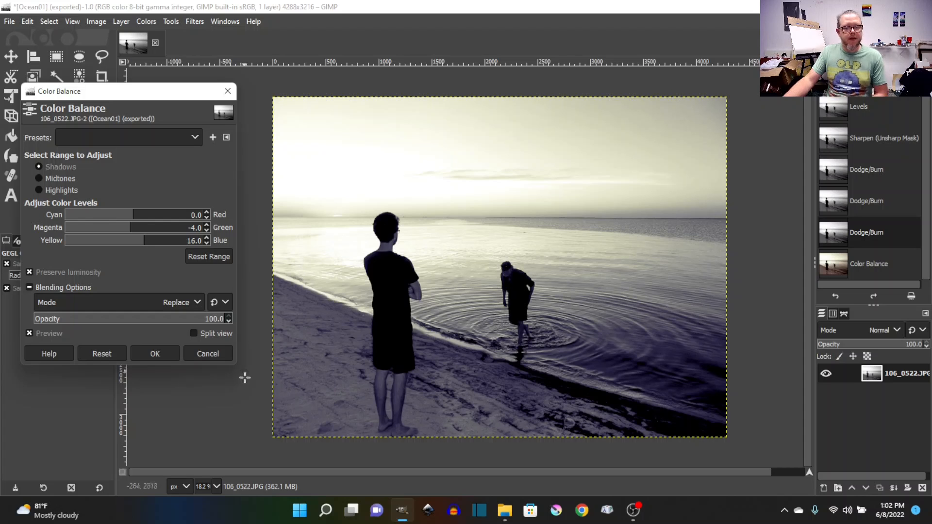
left_click(27, 333)
left_click(27, 334)
left_click(28, 333)
left_click(28, 334)
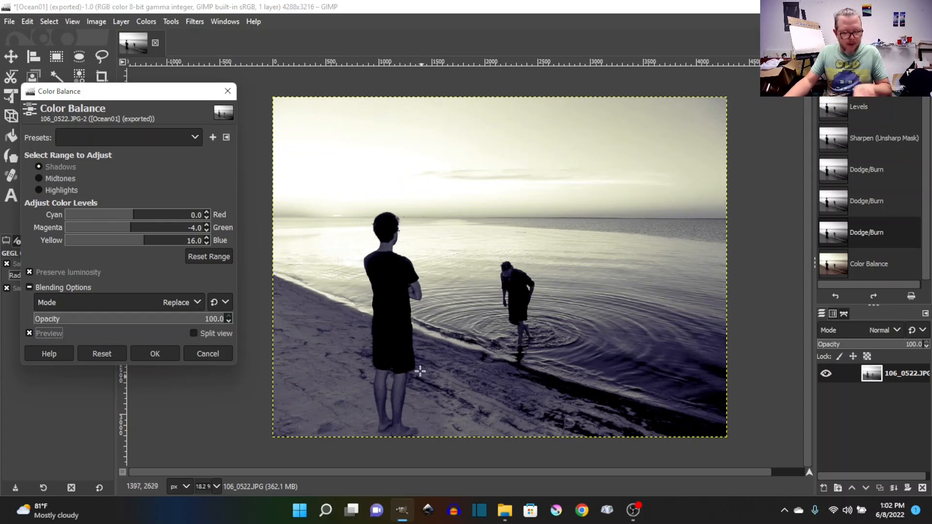
Examine the shadow tint on the standing figure's arm and the rippled water up close, returning to the whole photo
scroll(422, 363, "up", 5)
scroll(440, 362, "up", 5)
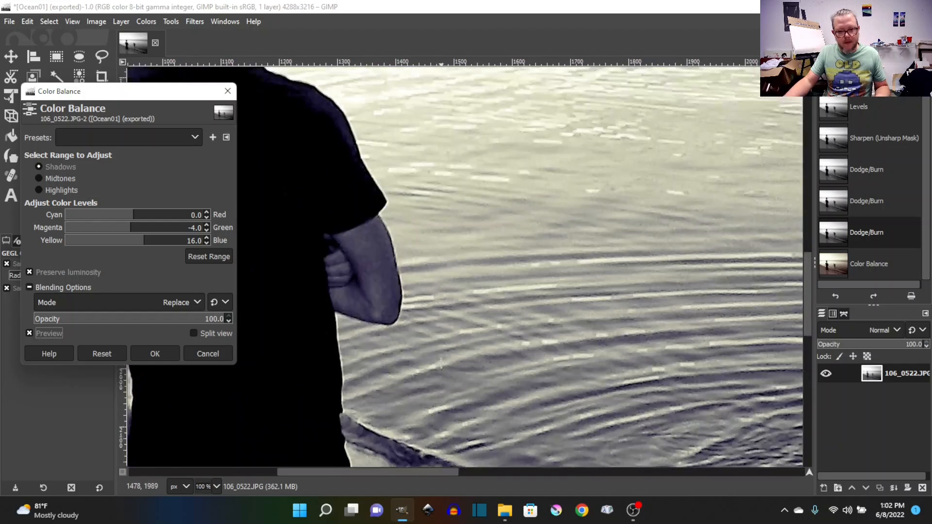
scroll(442, 364, "down", 5)
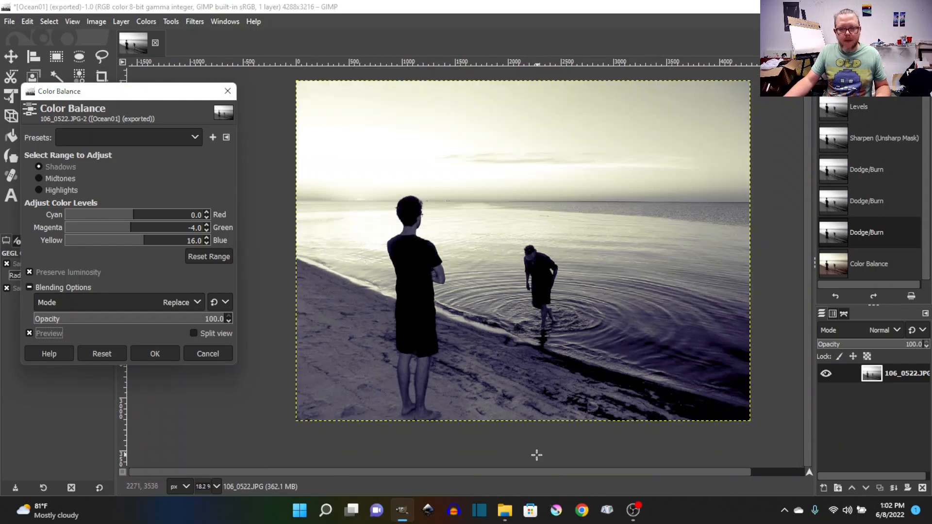
left_click_drag(537, 471, 644, 476)
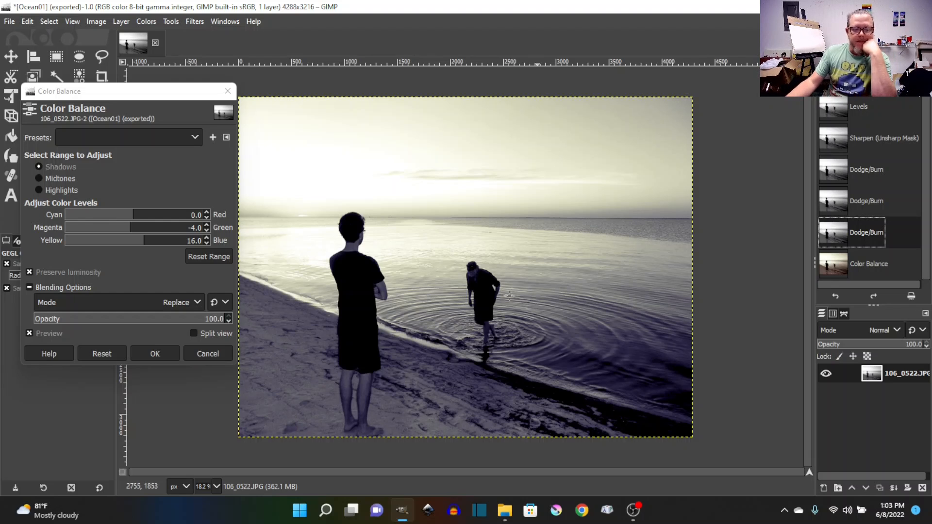
Switch to the midtones range, try a Cyan-Red level of -100, and reset the range
left_click(38, 177)
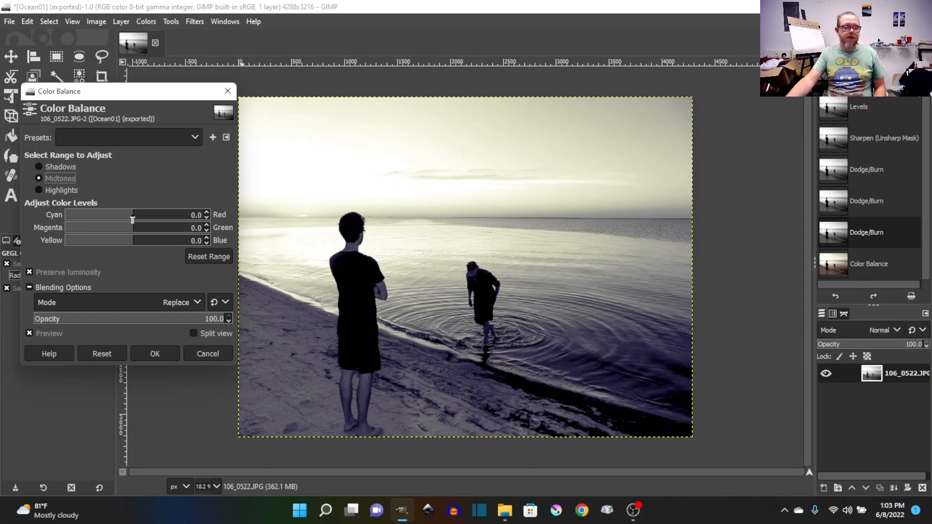
left_click_drag(132, 215, 54, 217)
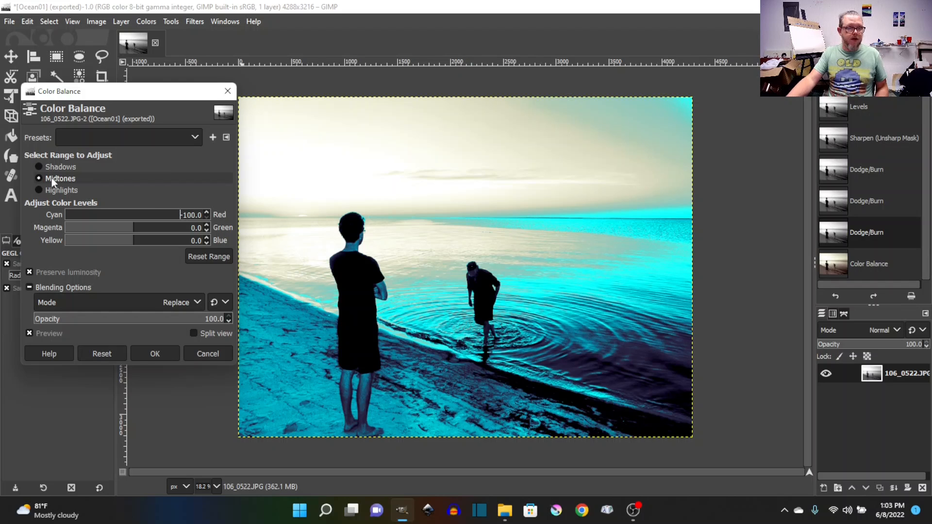
left_click(202, 258)
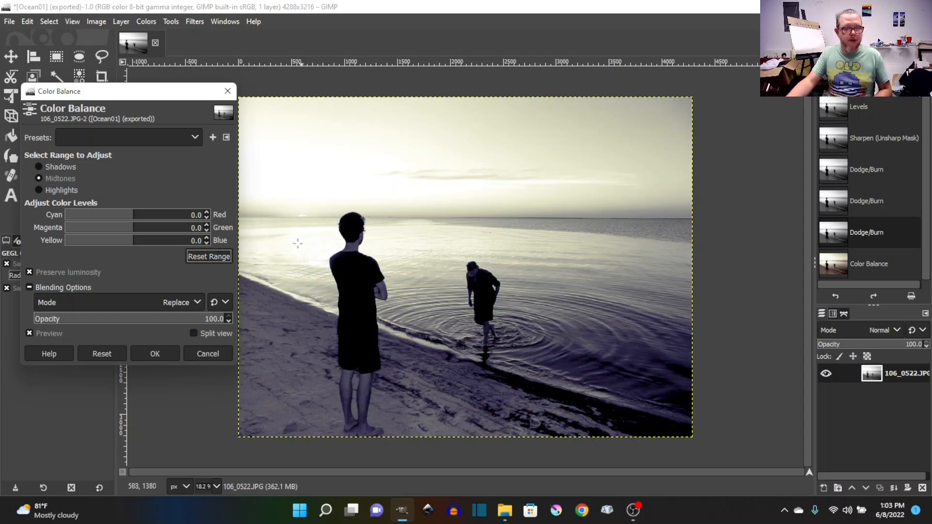
Try a Cyan-Red level of -10 for the midtones and compare the photo with and without it, leaving the preview on
left_click(199, 218)
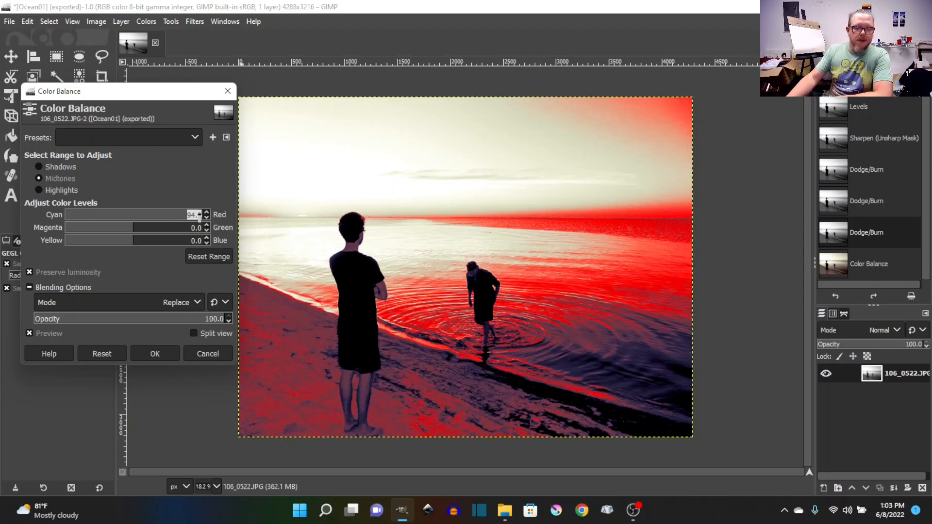
key("BackSpace")
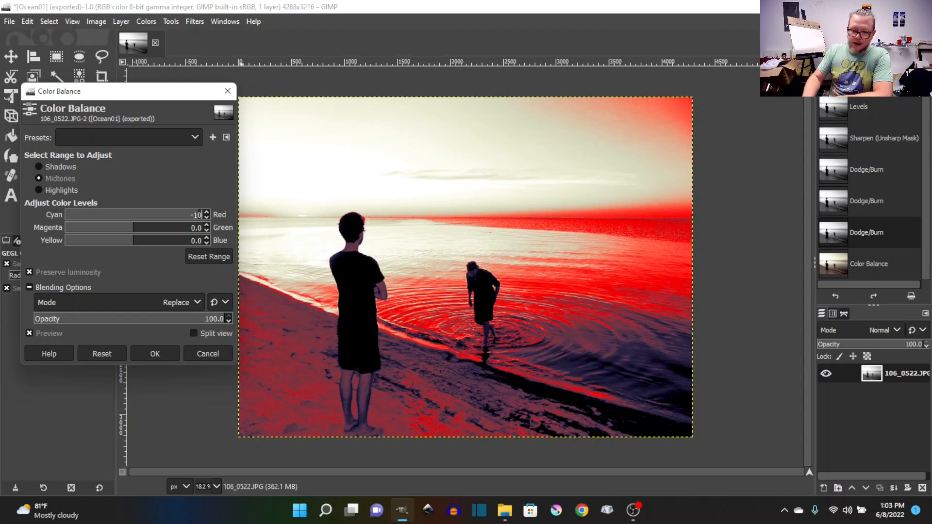
key("Return")
left_click(29, 334)
left_click(28, 333)
left_click(28, 334)
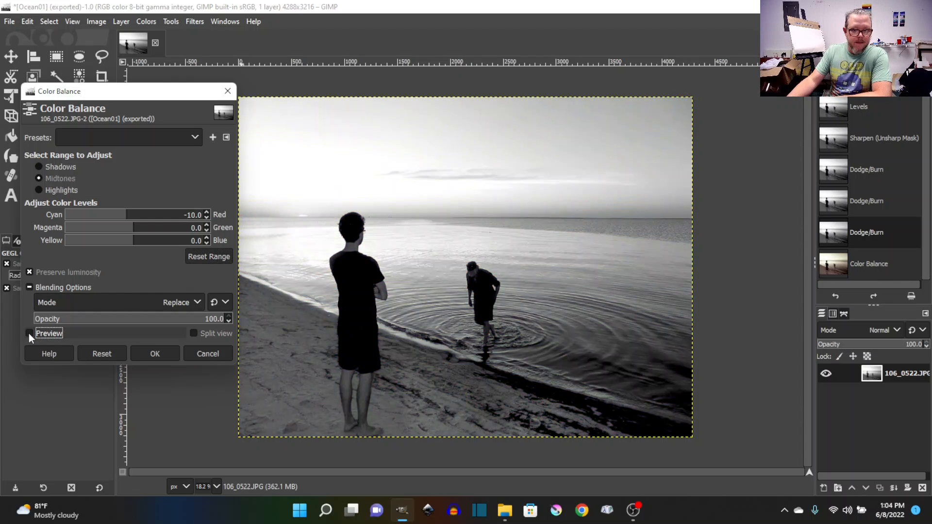
left_click(28, 334)
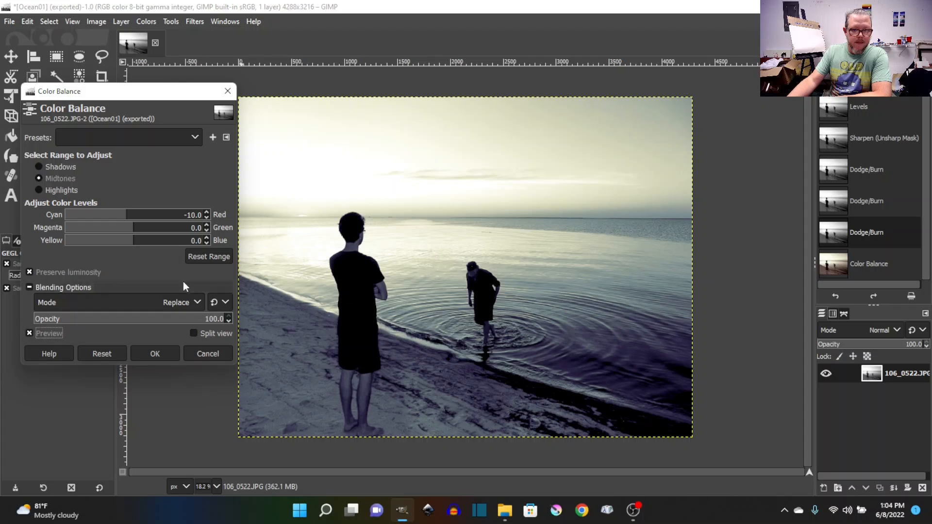
Reset the midtones range and try a Cyan-Red level of -20
left_click(207, 256)
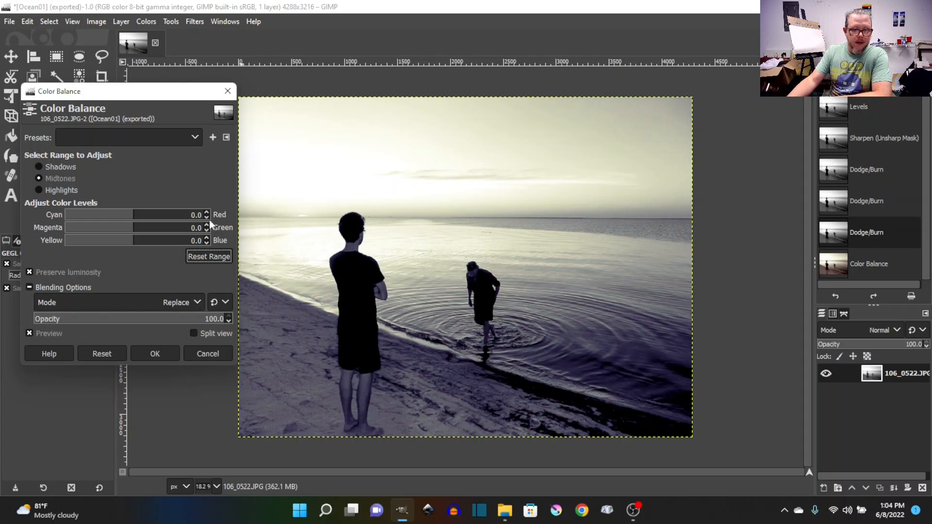
left_click(194, 215)
type("-20")
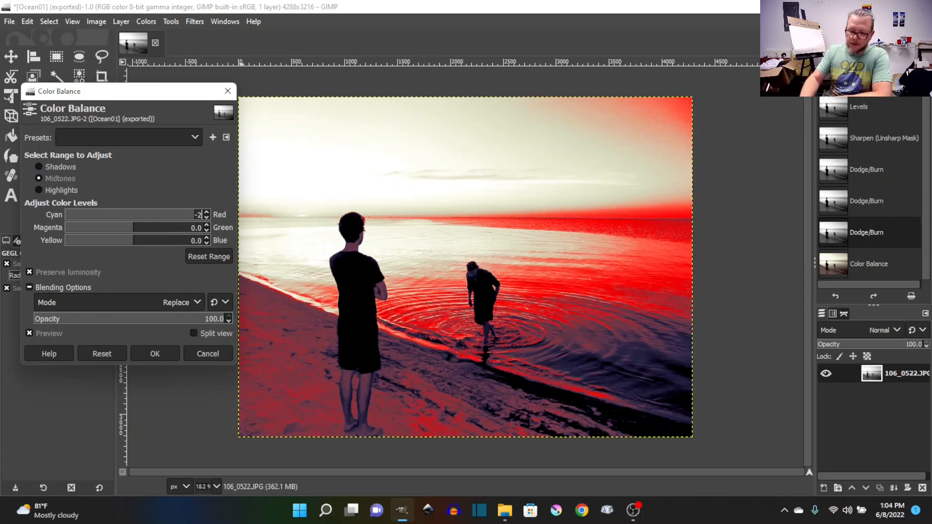
key("Return")
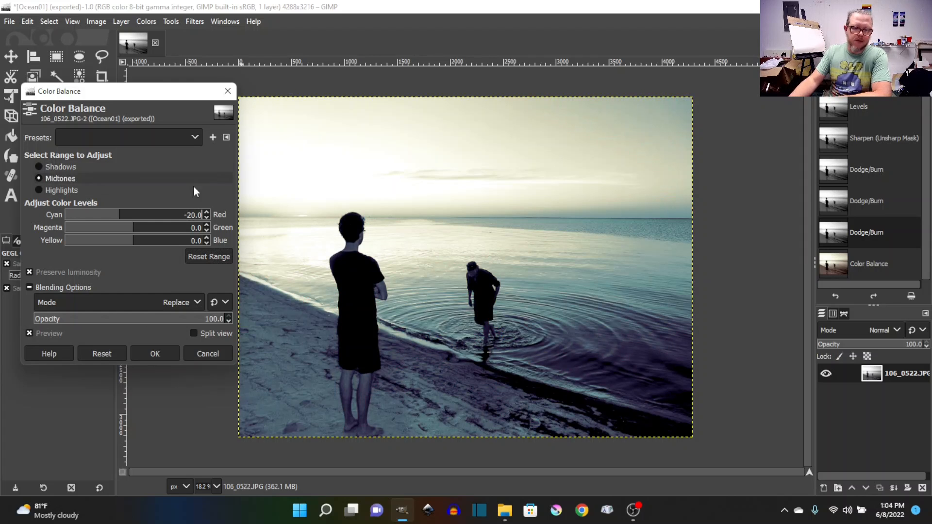
Set the Cyan-Red level of the midtones to -17
left_click(195, 214)
type("-")
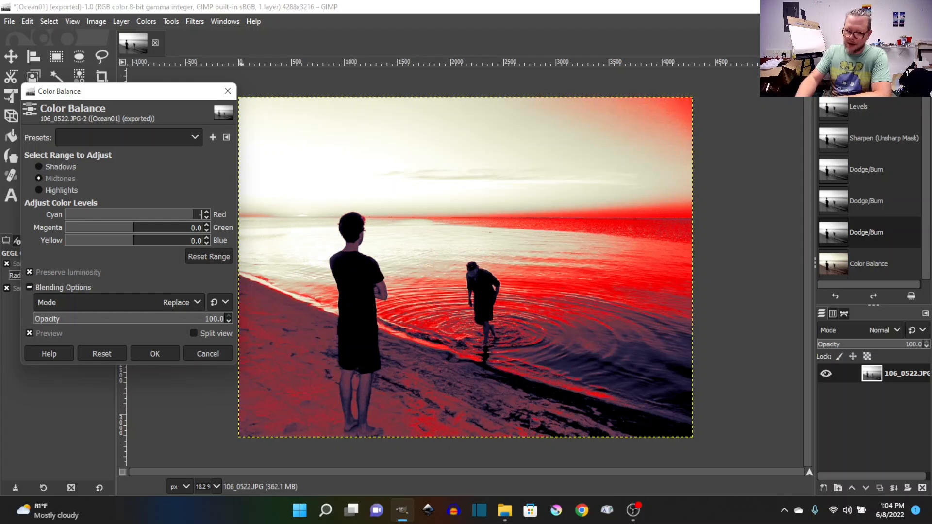
type("17")
key("Return")
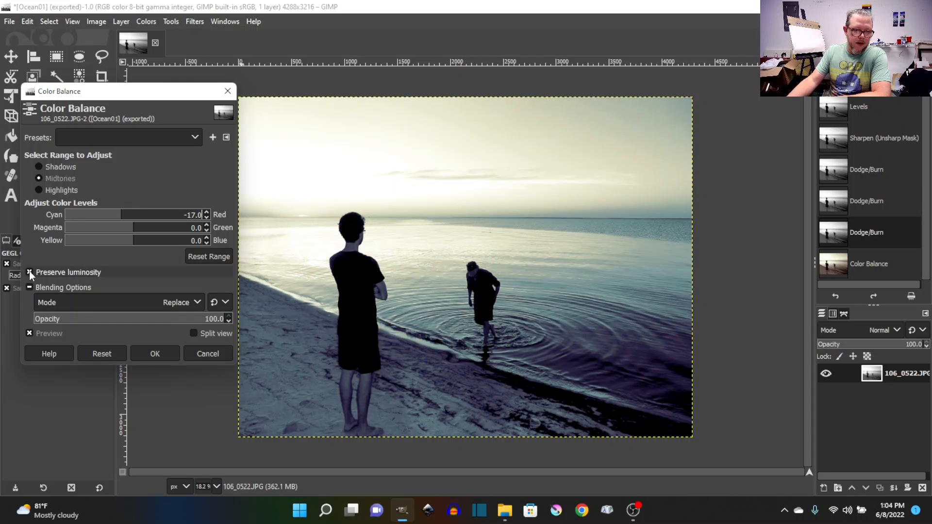
Compare the photo with and without the highlight, shadow and cyan midtone tints, leaving the preview on
left_click(29, 332)
left_click(28, 332)
left_click(29, 332)
left_click(28, 332)
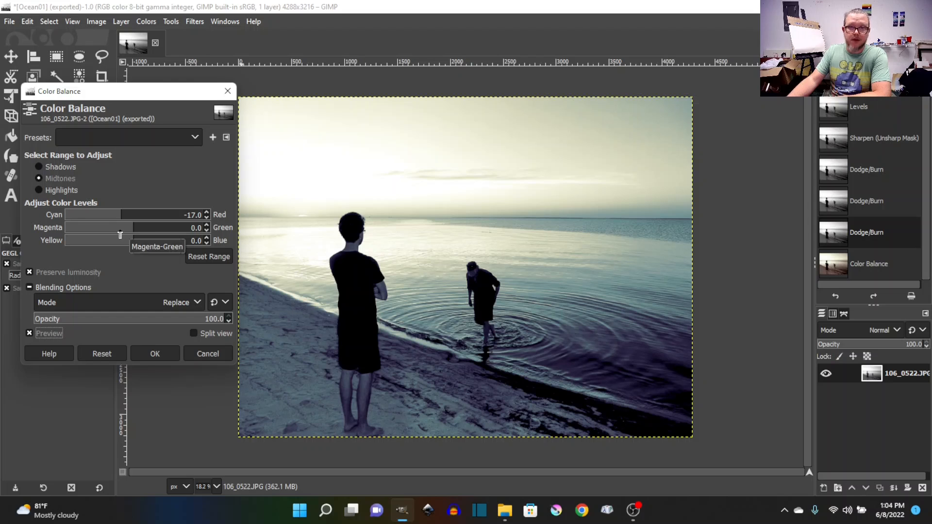
Set the Magenta-Green level of the midtones to -3 and compare the photo with and without the tints, leaving the preview on
left_click(207, 230)
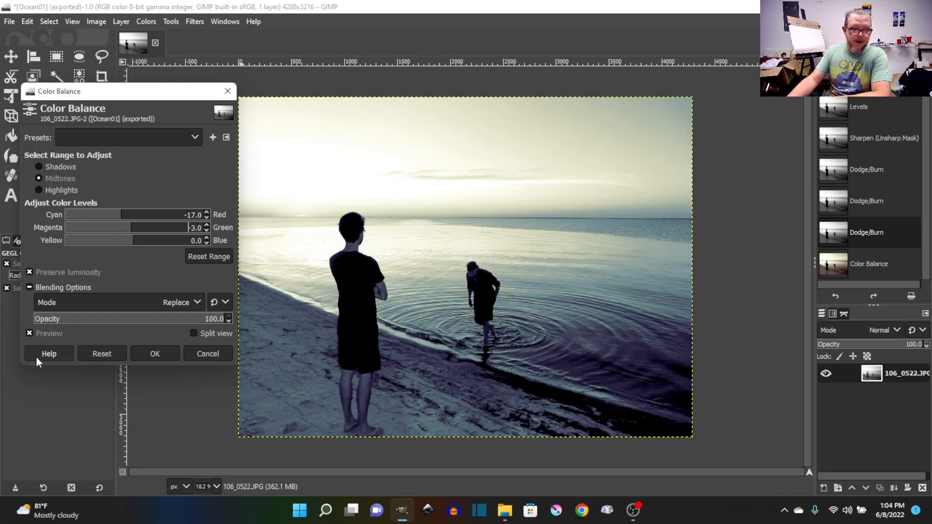
left_click(29, 333)
left_click(29, 332)
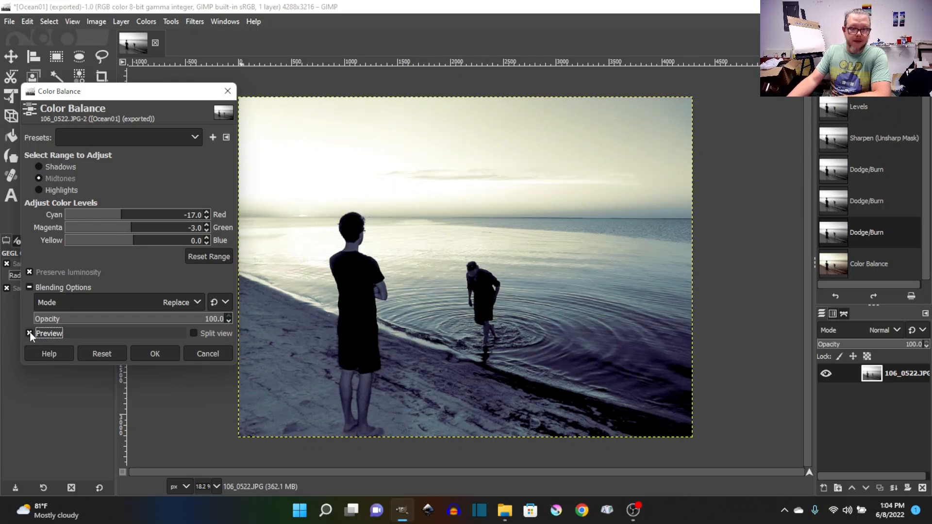
left_click(30, 333)
left_click(30, 332)
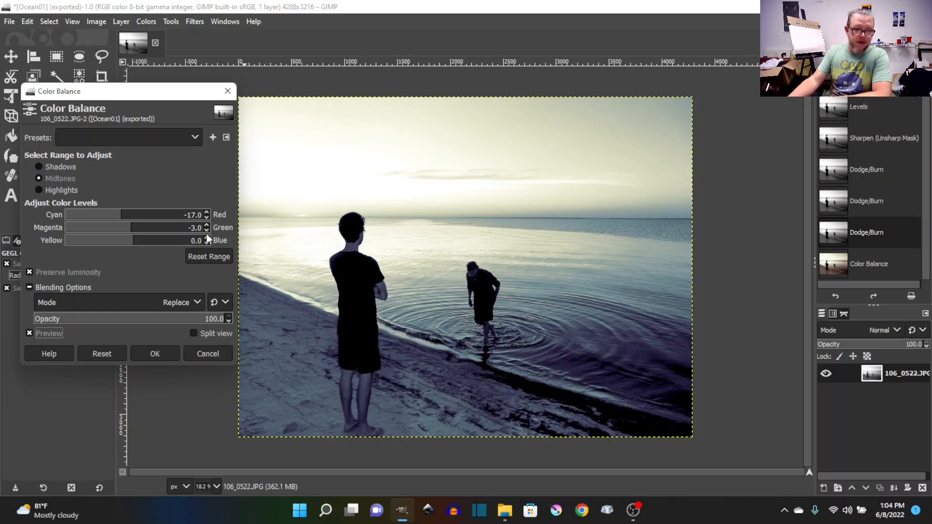
Set the Cyan-Red level of the midtones to -16 and apply the Color Balance adjustment
left_click(207, 217)
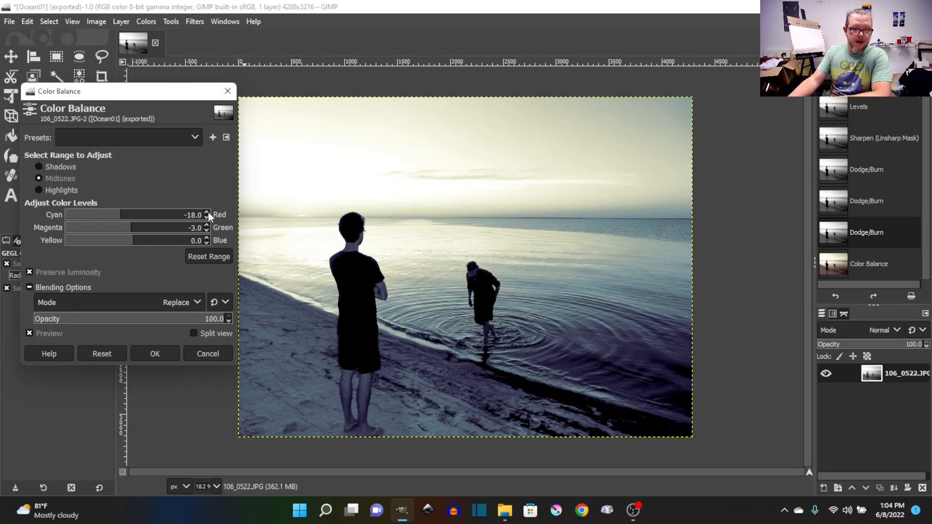
left_click(206, 212)
left_click(206, 212)
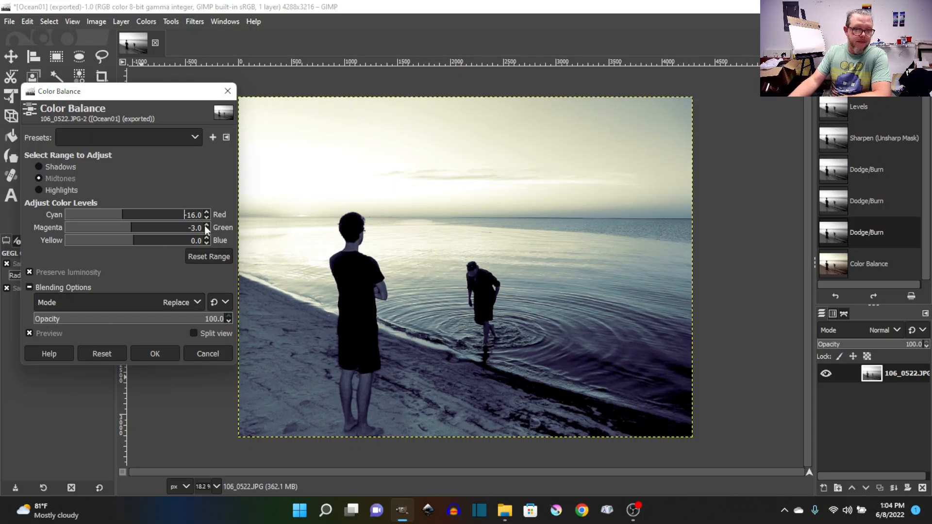
left_click(154, 353)
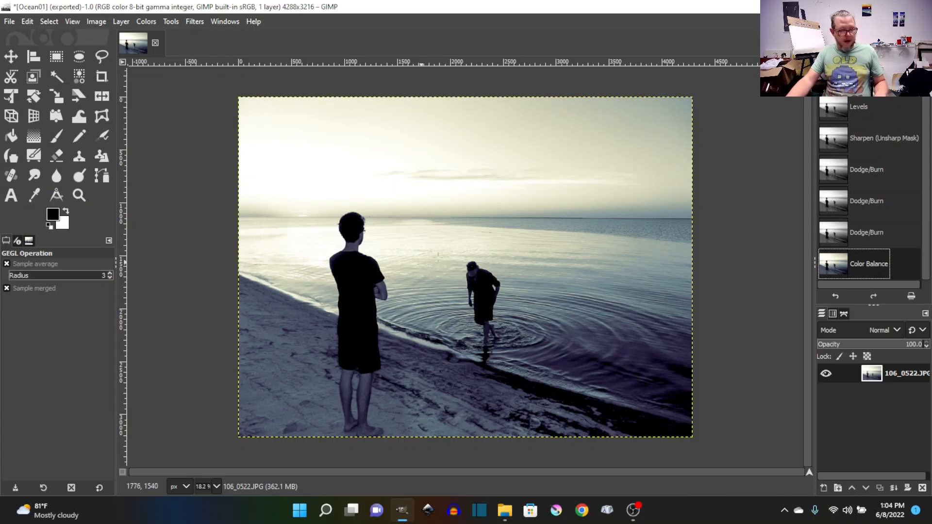
Examine the tinted photo at close range, from the wading figure and the water to the sand and the horizon
key("1")
scroll(567, 284, "down", 3)
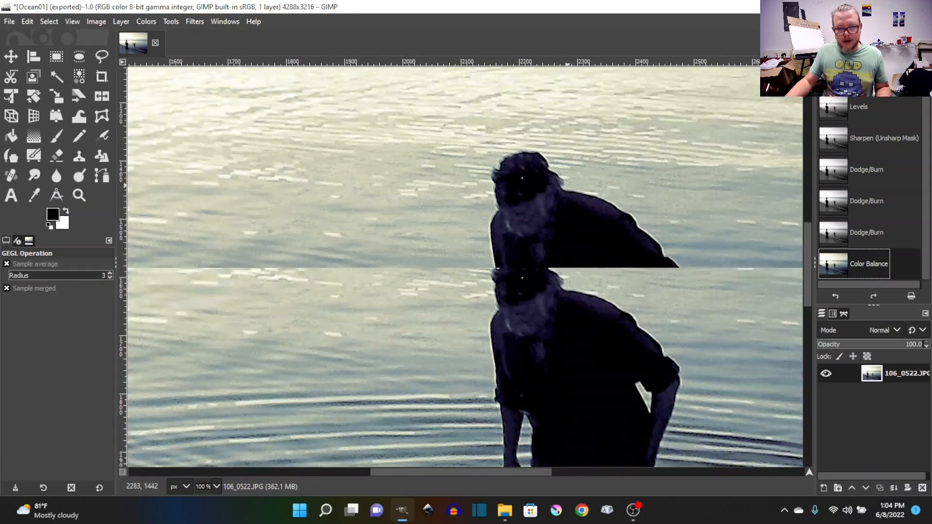
scroll(568, 285, "up", 5)
scroll(568, 285, "down", 8)
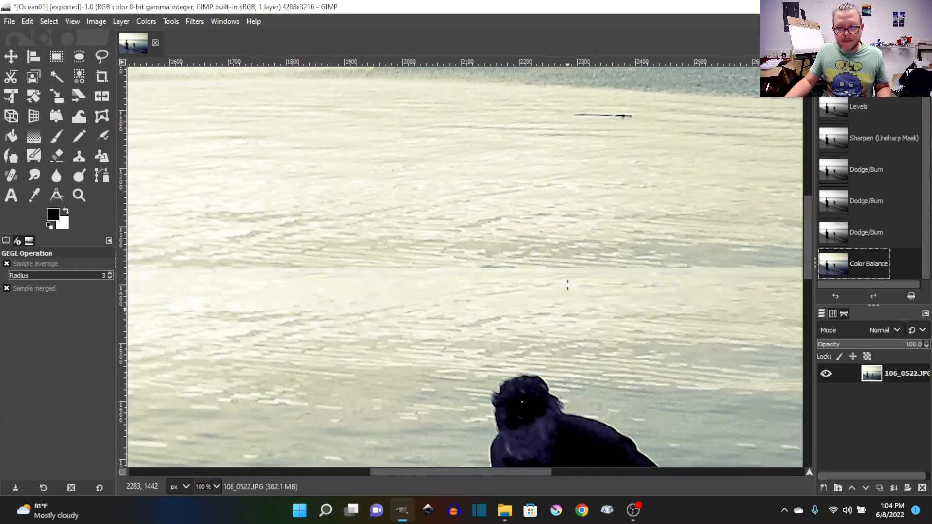
scroll(567, 285, "down", 5)
scroll(567, 285, "down", 4, "ctrl")
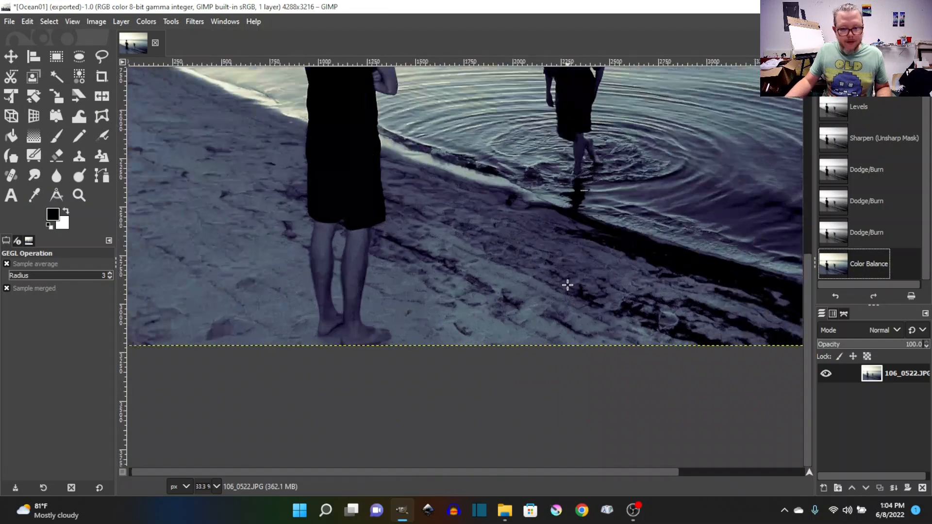
scroll(393, 199, "up", 5)
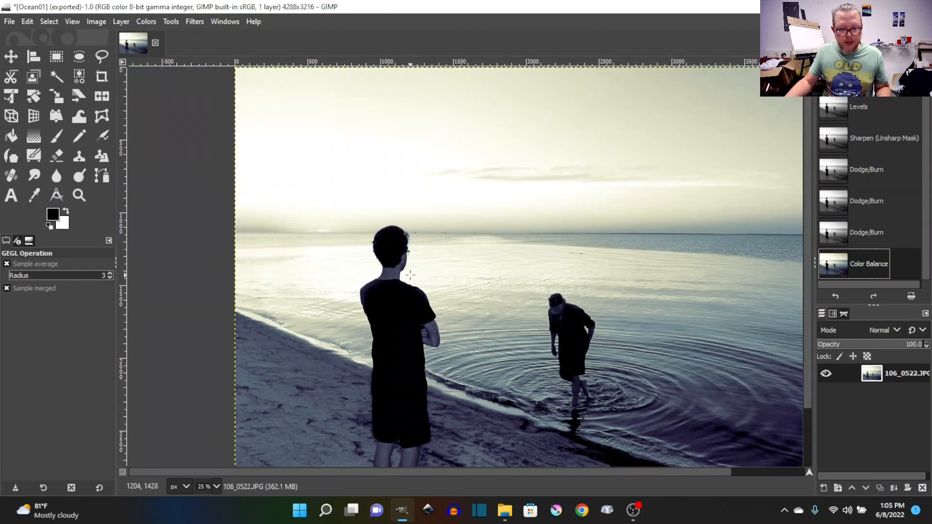
Examine the standing figure's head and the horizon at 100% with and without the Color Balance, ending on the tinted state
scroll(410, 275, "up", 5, "ctrl")
scroll(410, 275, "down", 3, "ctrl")
scroll(410, 275, "up", 2, "ctrl")
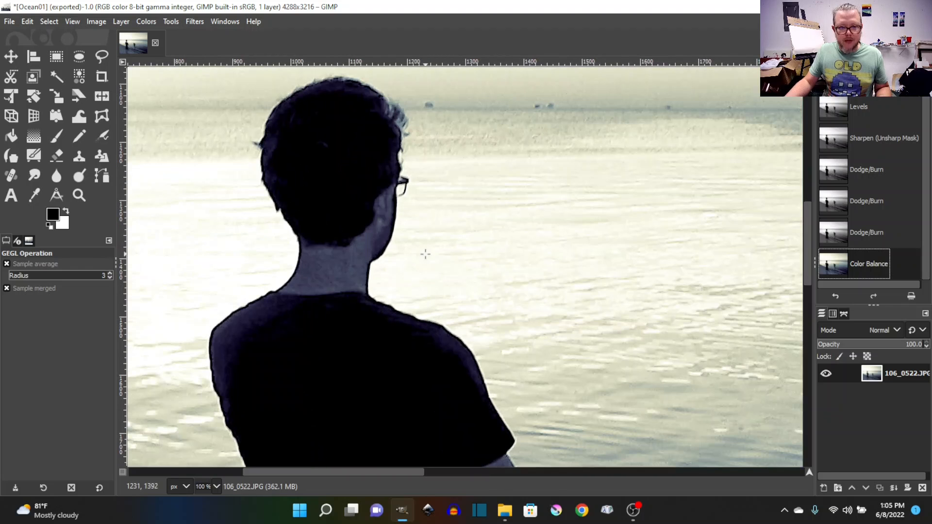
scroll(425, 254, "up", 3)
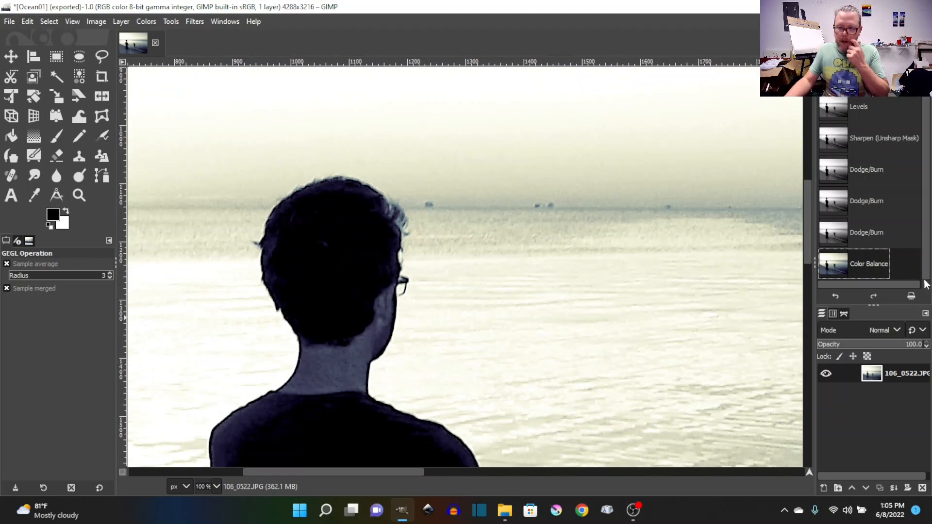
left_click(856, 233)
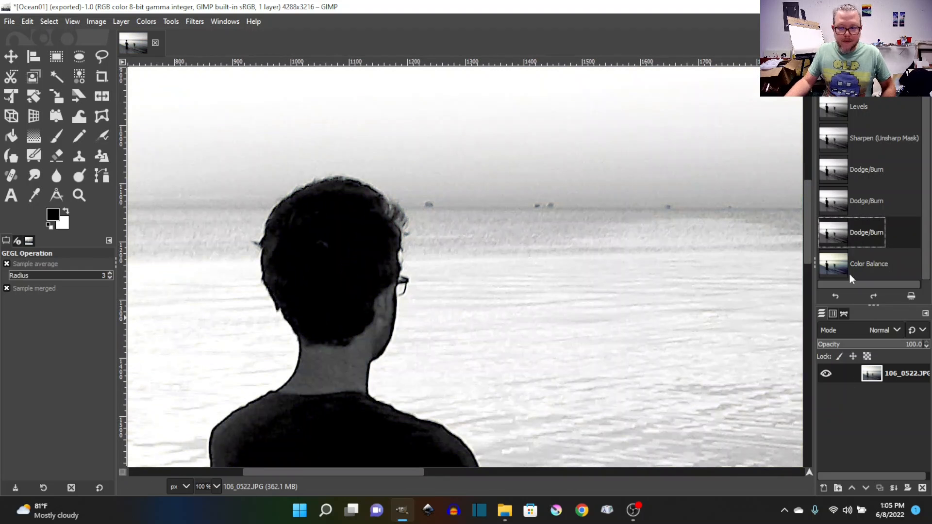
left_click(836, 267)
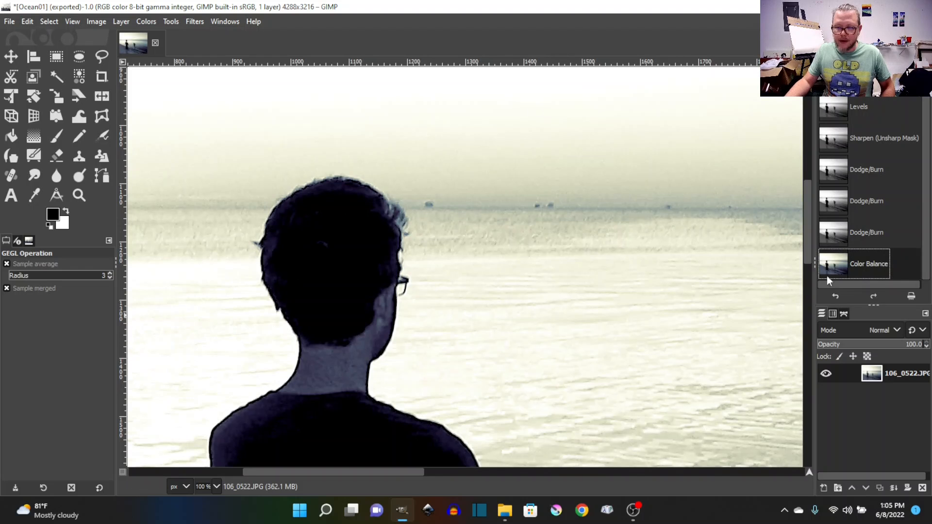
Compare the standing figure's head, folded arms and the rippled water with and without the Color Balance, and view the whole tinted photo
left_click(835, 238)
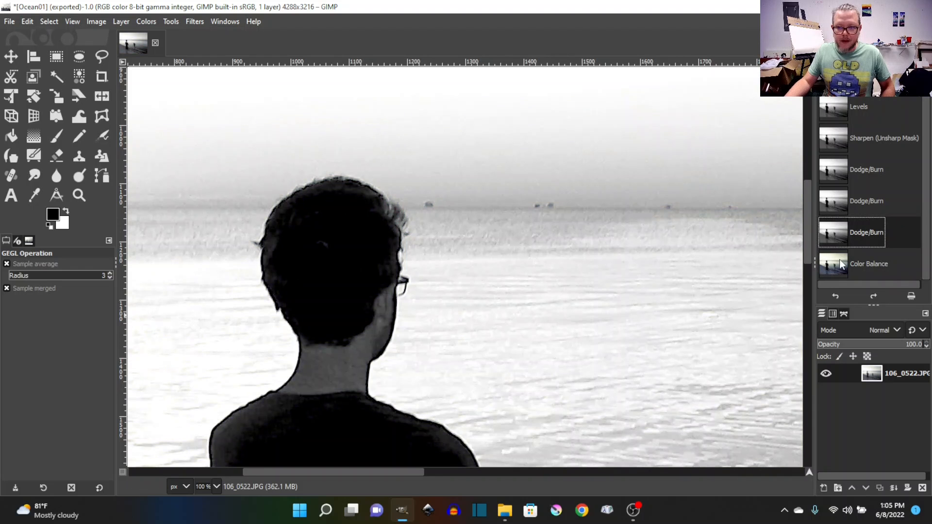
left_click(841, 263)
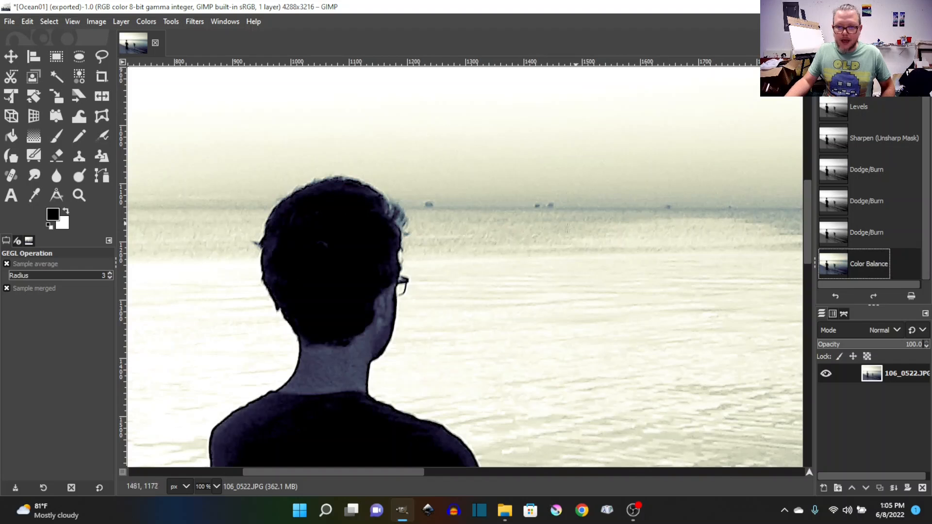
scroll(567, 228, "down", 10)
scroll(606, 300, "up", 2)
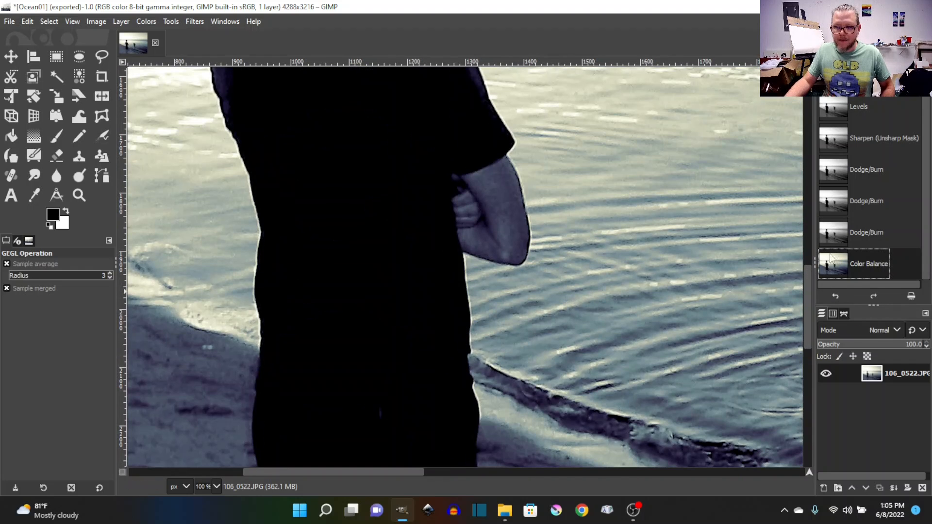
left_click(840, 241)
left_click(842, 262)
left_click(838, 232)
left_click(845, 262)
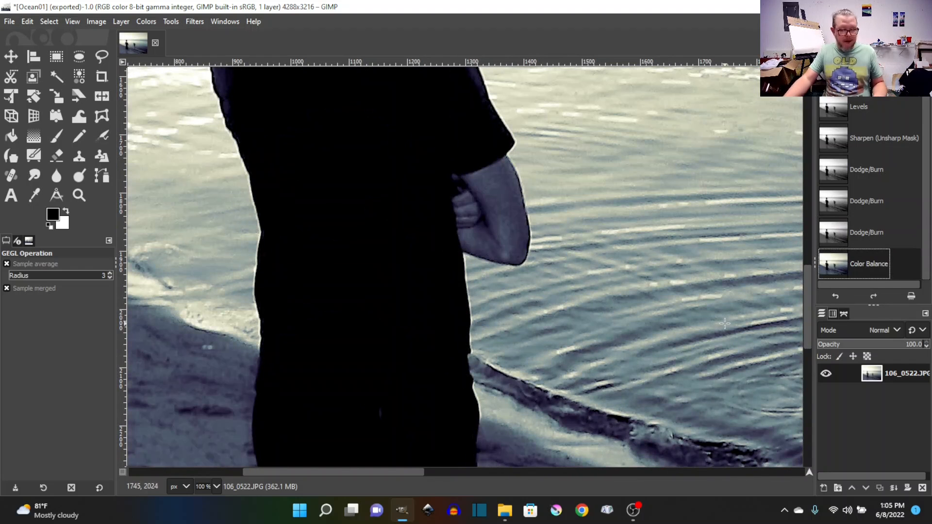
scroll(724, 323, "down", 4)
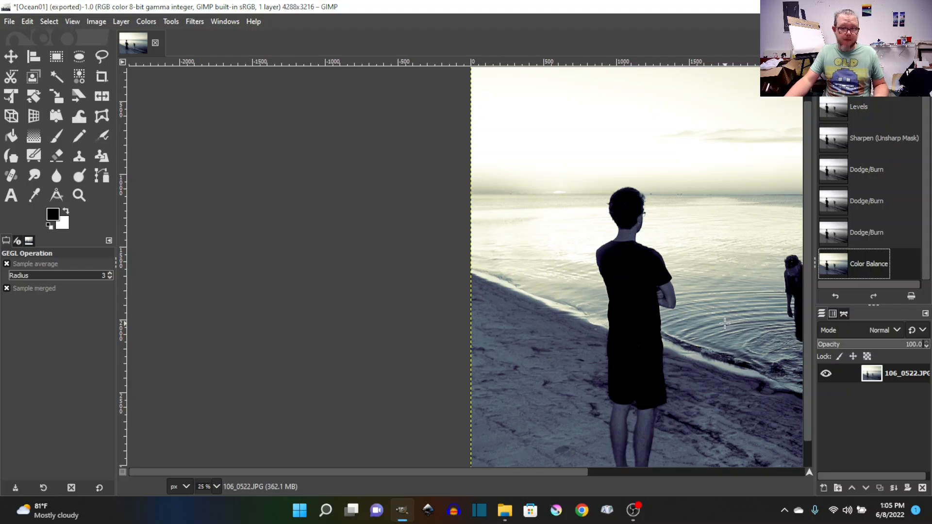
scroll(724, 323, "down", 1)
left_click_drag(599, 473, 750, 471)
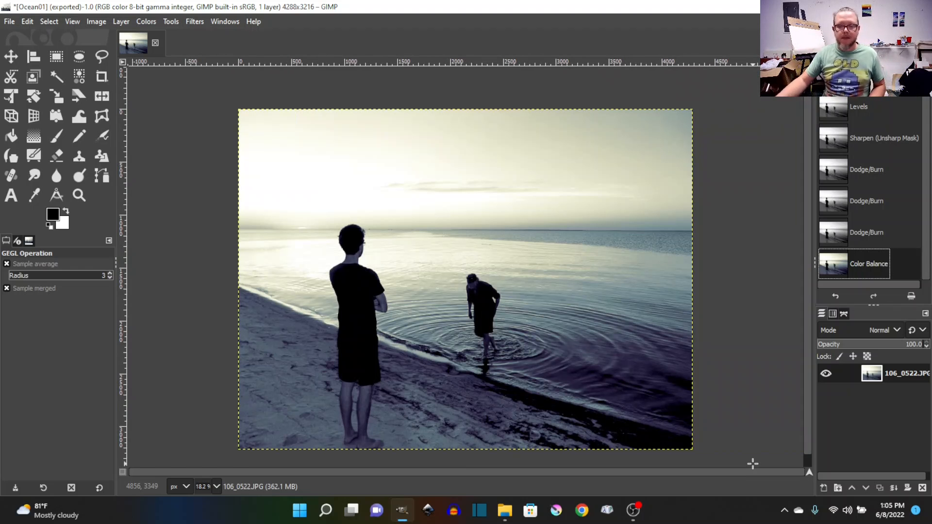
scroll(676, 394, "down", 1)
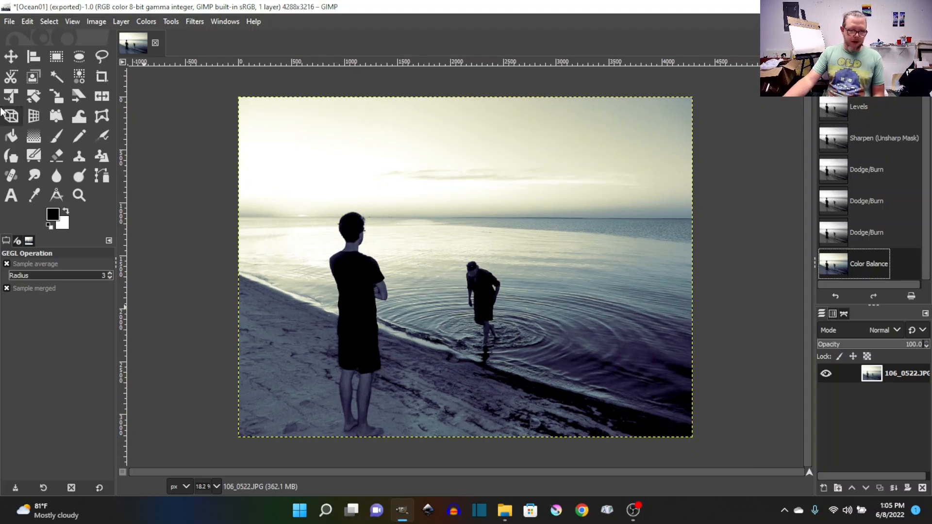
Export the tinted photo as Ocean02.jpg in the B&W folder
left_click(9, 23)
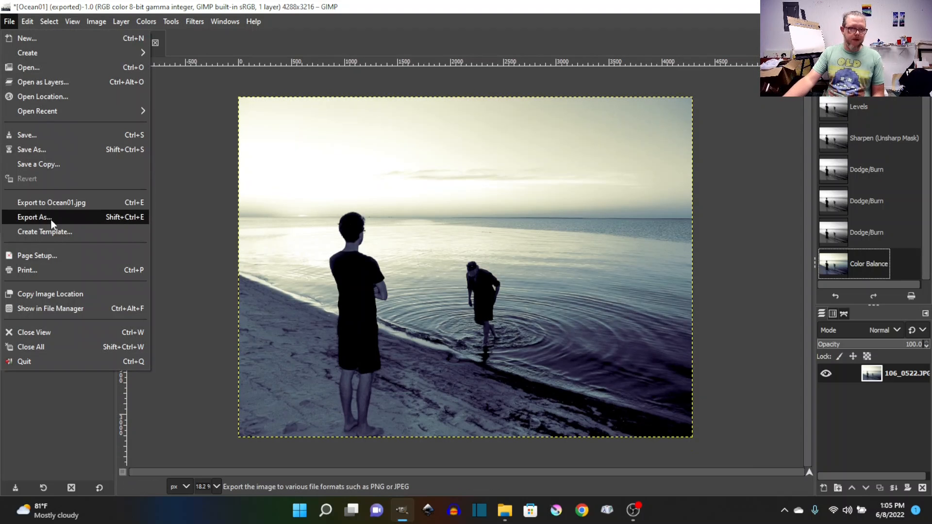
left_click(34, 217)
left_click(273, 123)
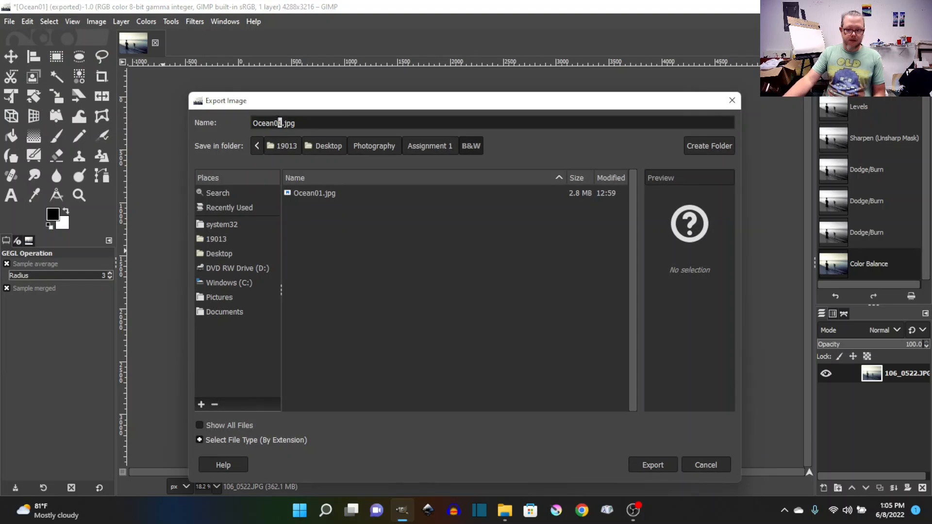
type("2")
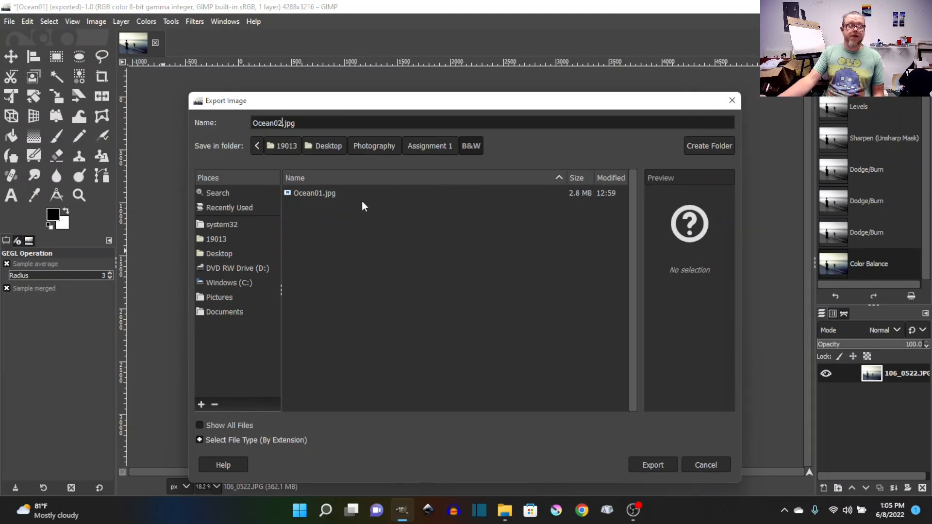
left_click(647, 462)
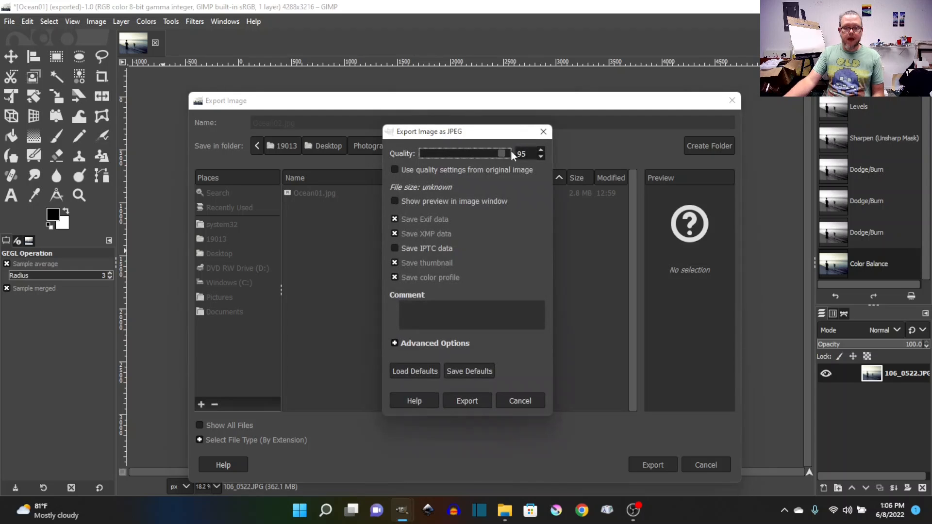
left_click(463, 406)
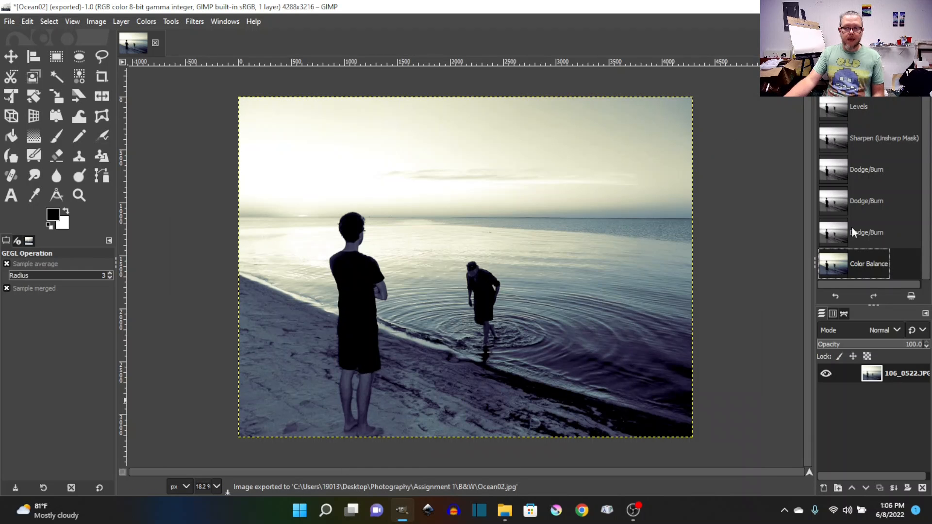
Compare the photo before and after the Color Balance and return it to the black-and-white Dodge/Burn state
left_click(852, 240)
left_click(854, 259)
left_click(852, 237)
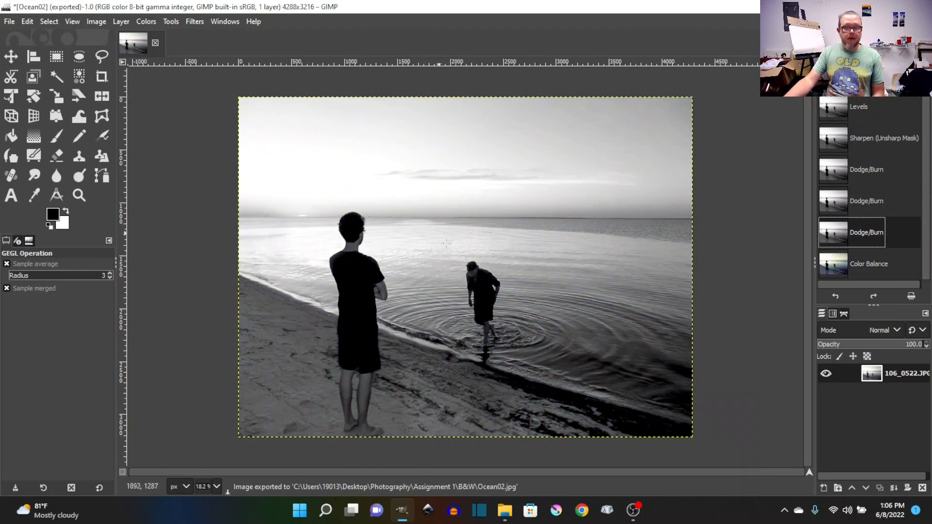
left_click(3, 23)
left_click(52, 221)
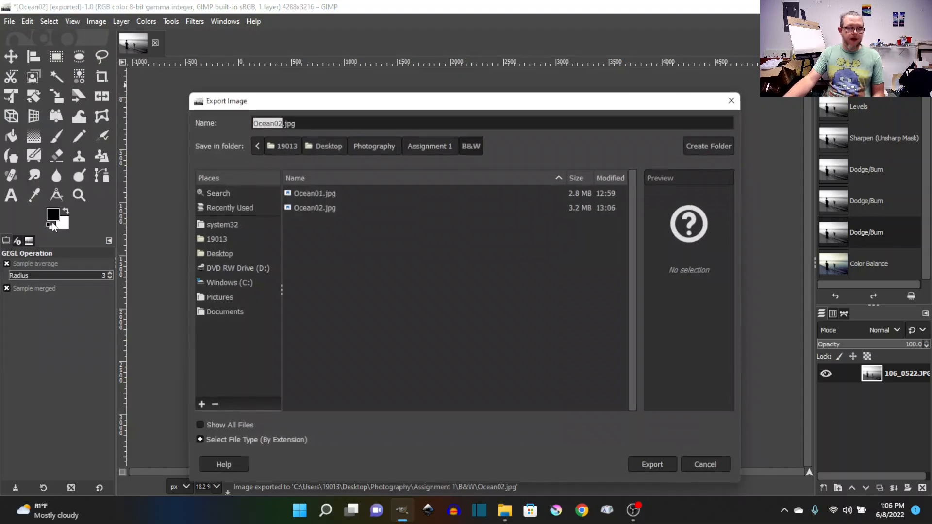
left_click(711, 104)
Export the black-and-white photo as Ocean03.jpg in the B&W folder
left_click(11, 21)
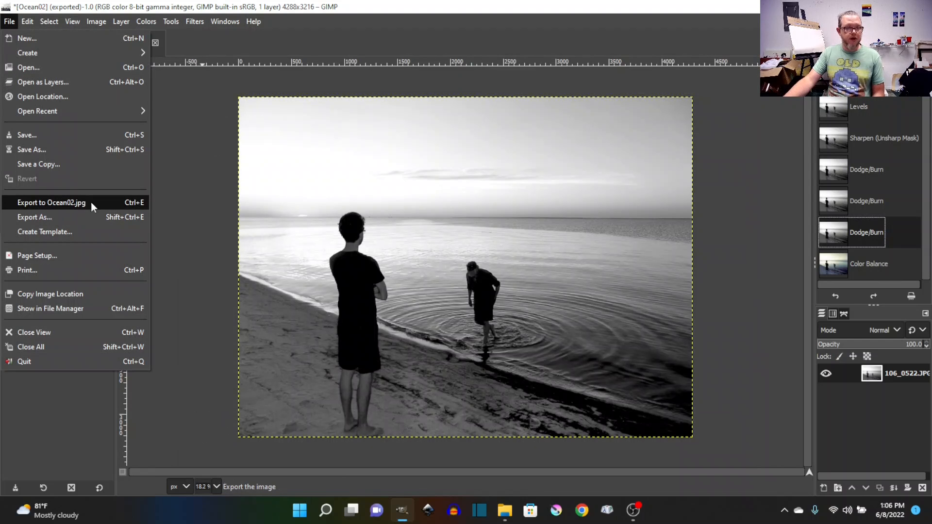
left_click(62, 216)
left_click(287, 123)
key("shift+Left")
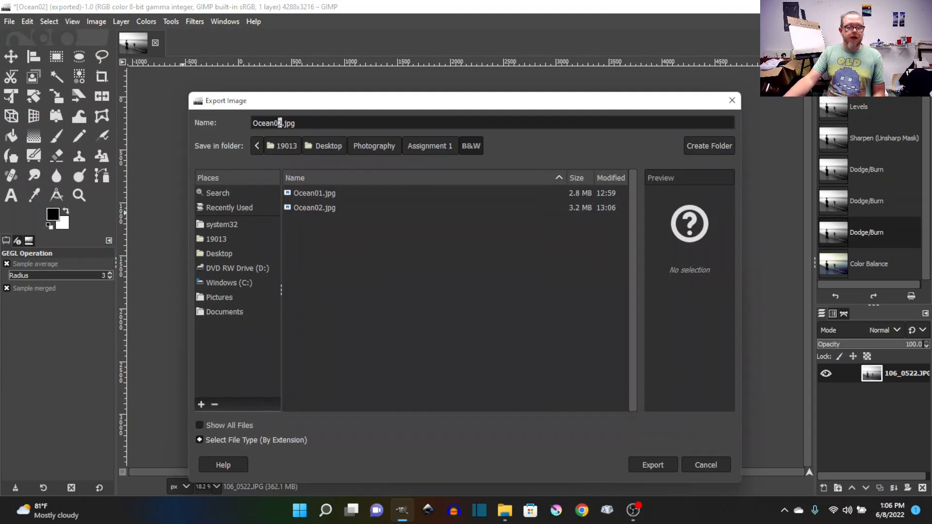
type("3")
key("Return")
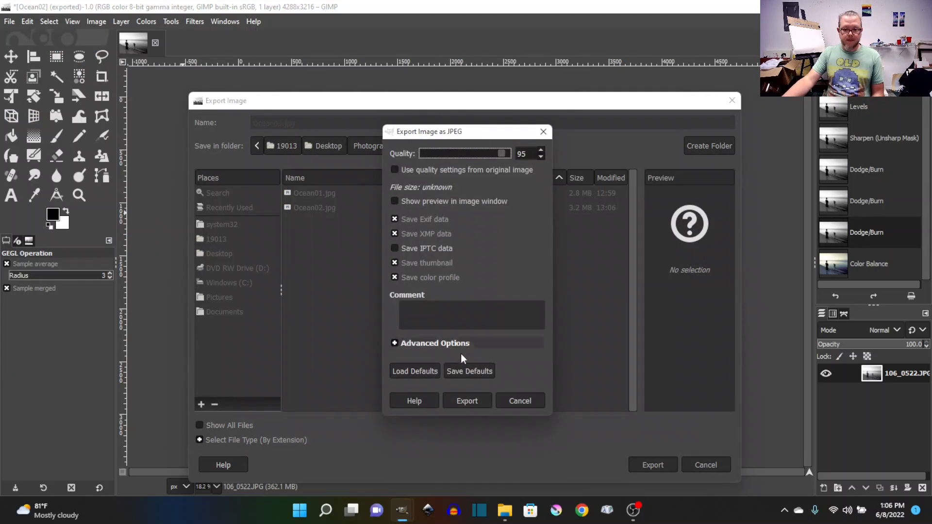
left_click(466, 402)
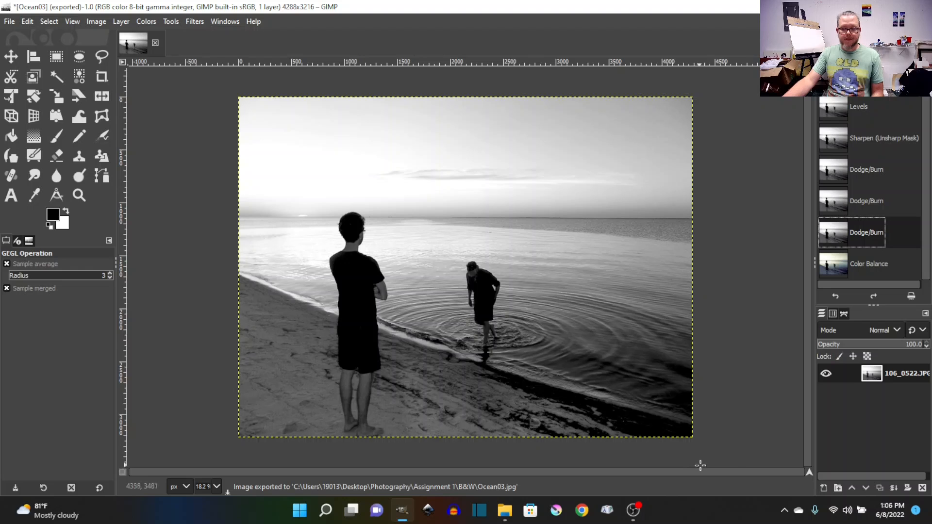
Revert the photo to the history state just before the first of the two Levels adjustments
left_click_drag(926, 199, 922, 127)
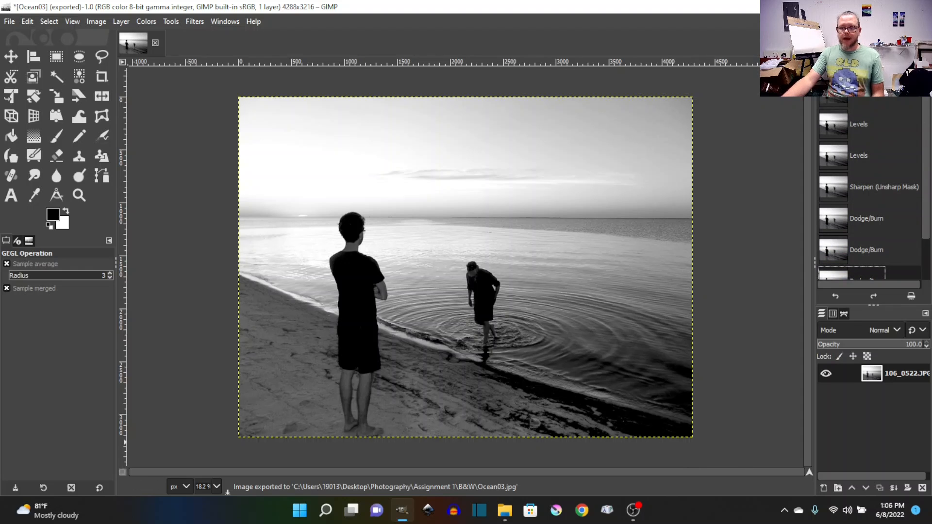
left_click(871, 103)
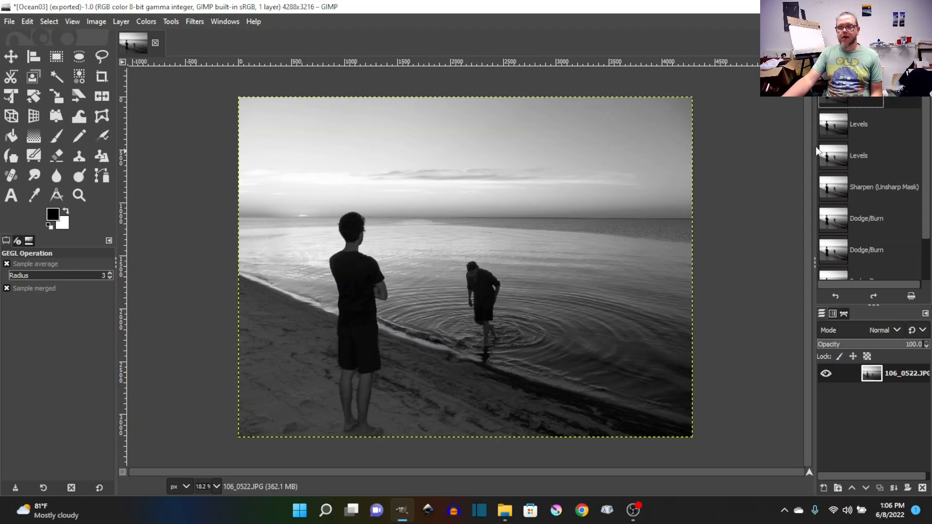
scroll(853, 207, "down", 2)
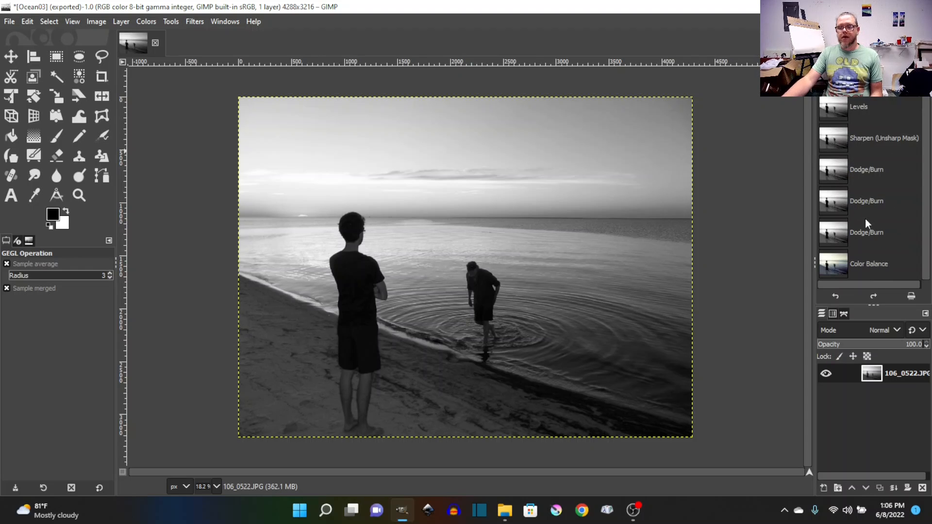
scroll(864, 218, "up", 2)
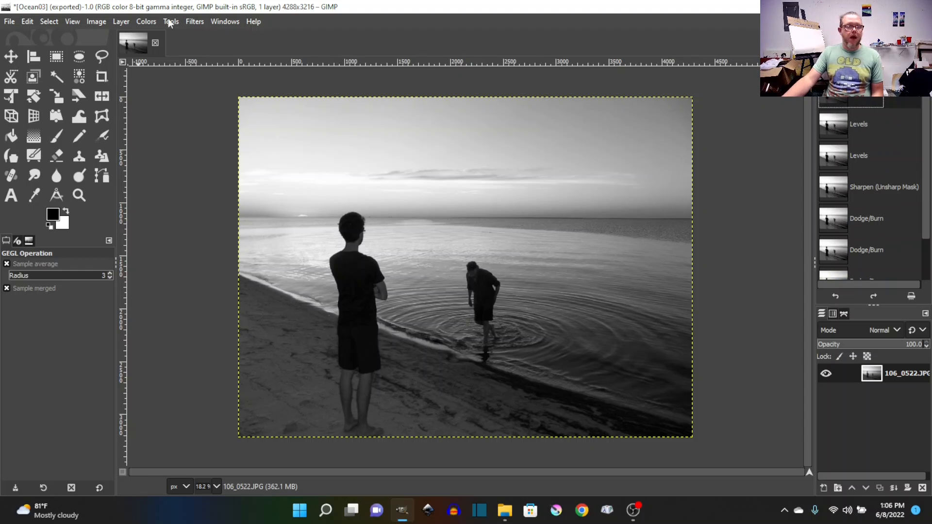
Set the Levels input values for the Value channel to black point 17, gamma 2.22 and white point 247
left_click(151, 22)
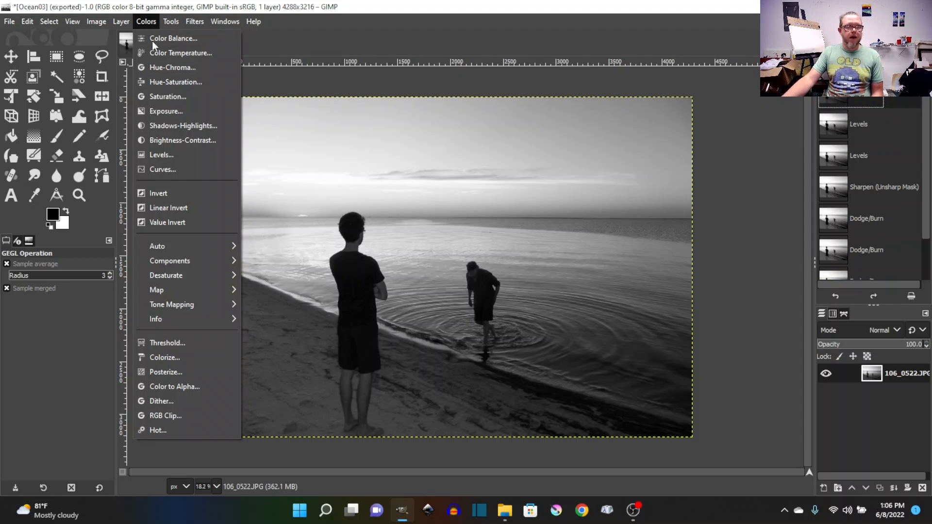
left_click(166, 156)
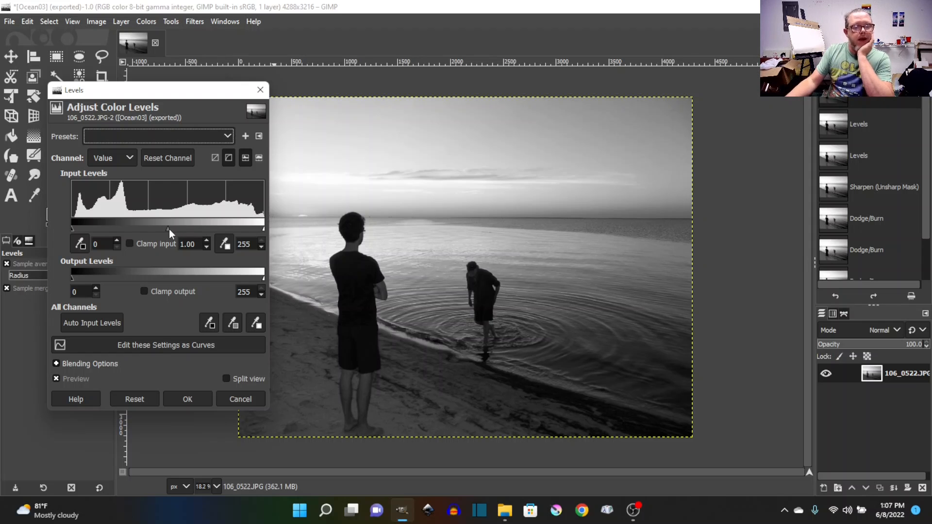
left_click_drag(167, 228, 136, 230)
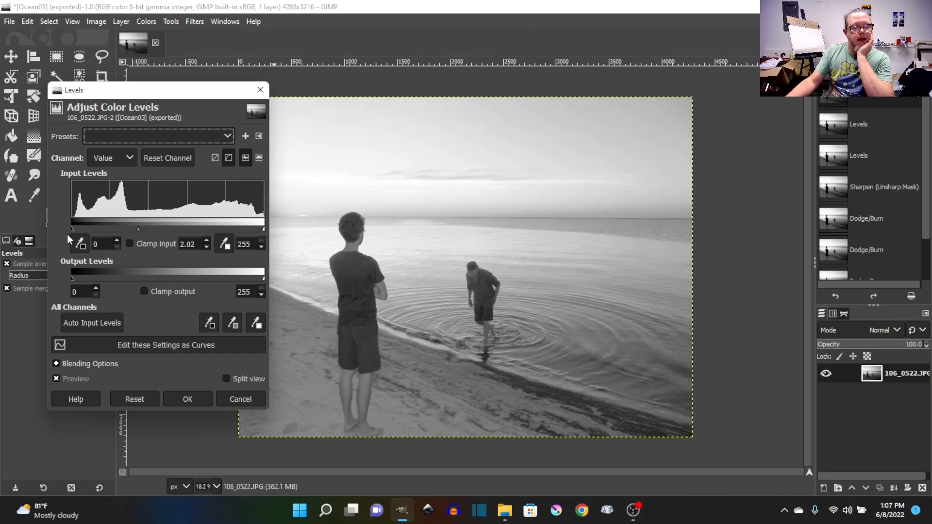
left_click_drag(71, 228, 83, 228)
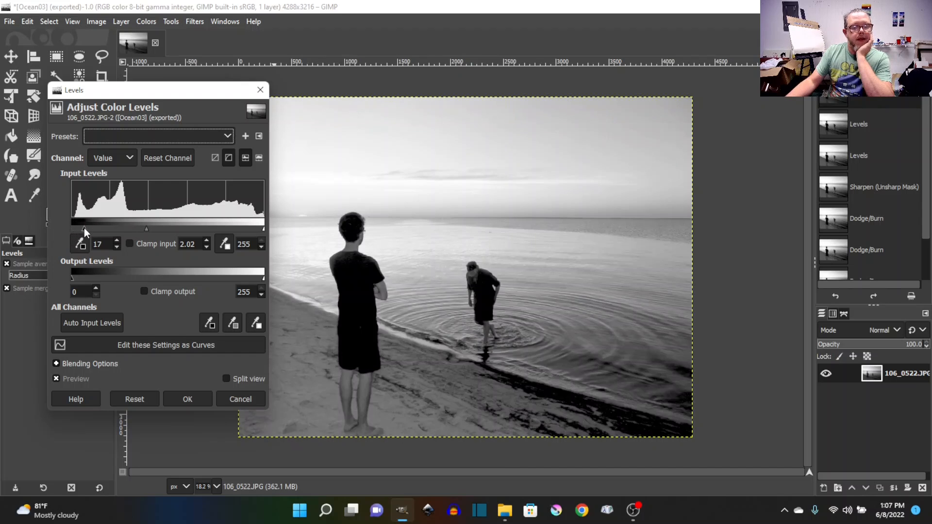
left_click_drag(145, 227, 131, 228)
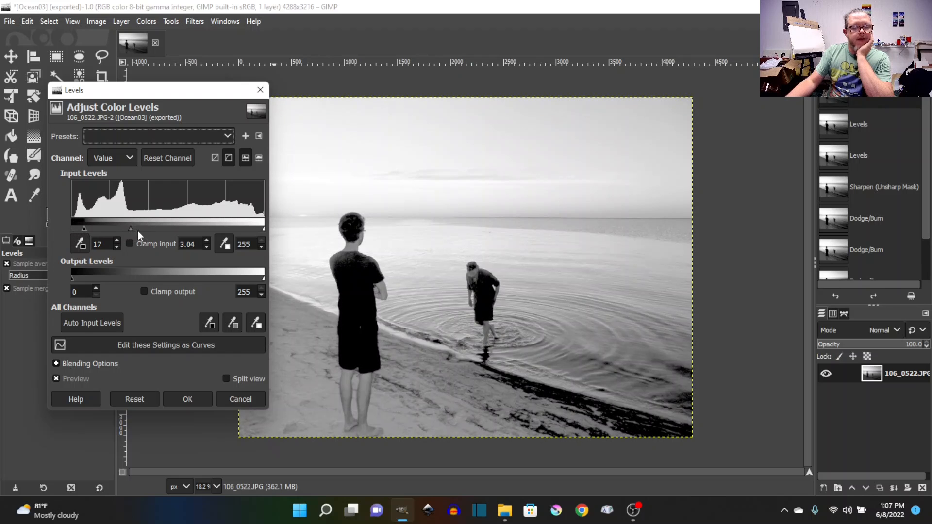
left_click_drag(130, 229, 142, 229)
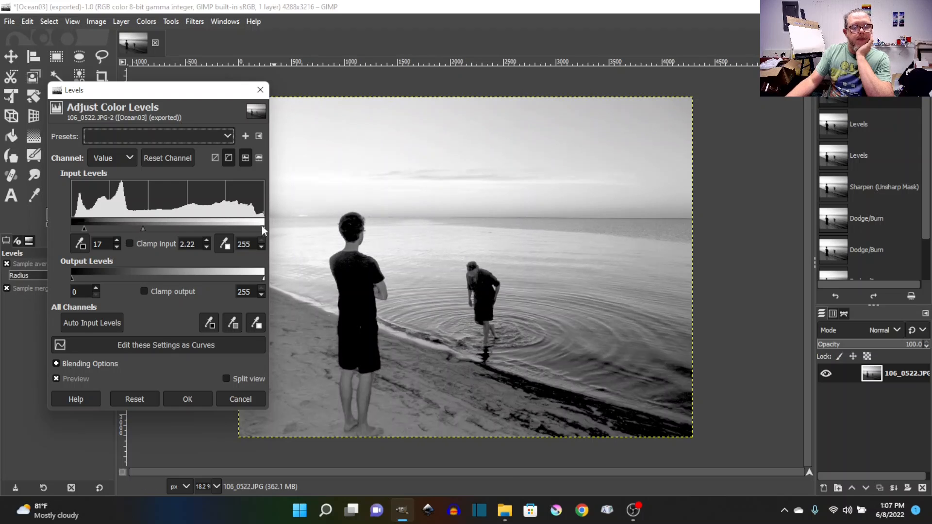
left_click_drag(262, 227, 261, 228)
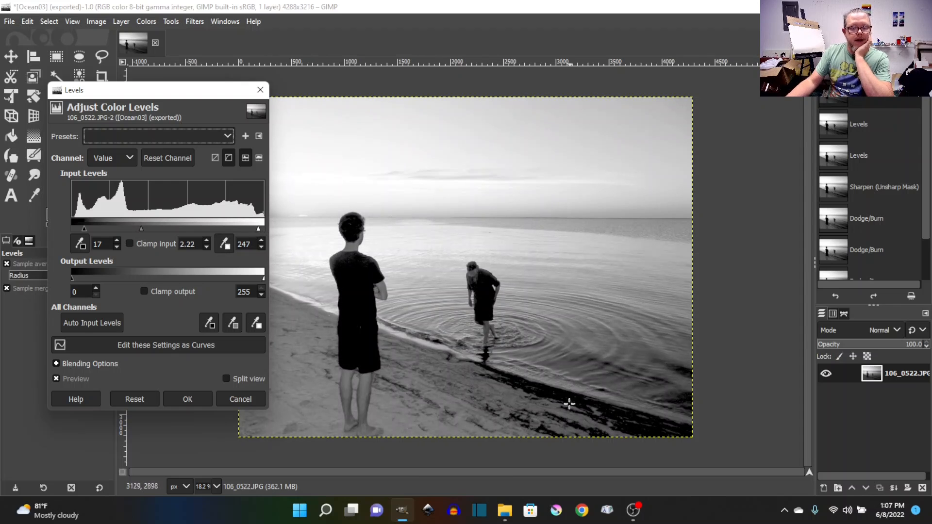
Compare the photo with and without the new Levels settings, leave the preview on and apply the adjustment
left_click(56, 379)
left_click(57, 378)
left_click(56, 378)
left_click(56, 378)
left_click(57, 378)
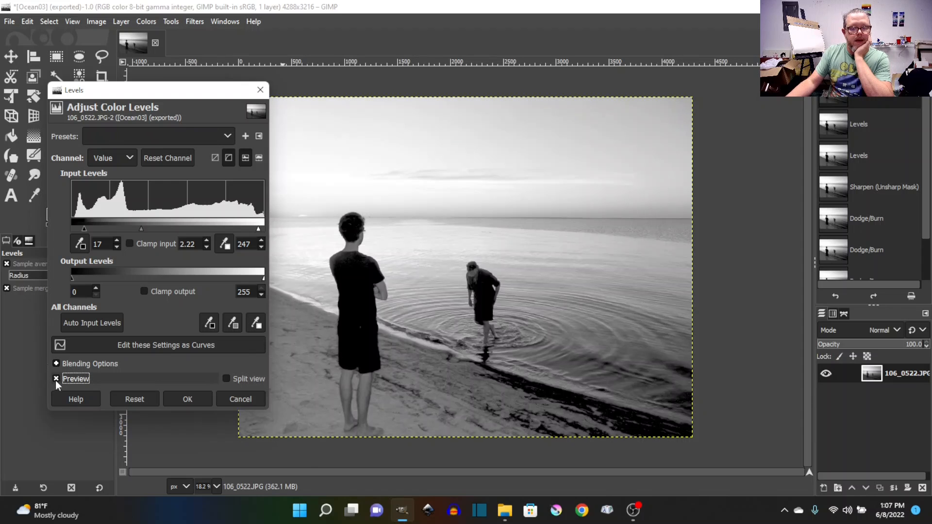
left_click(182, 403)
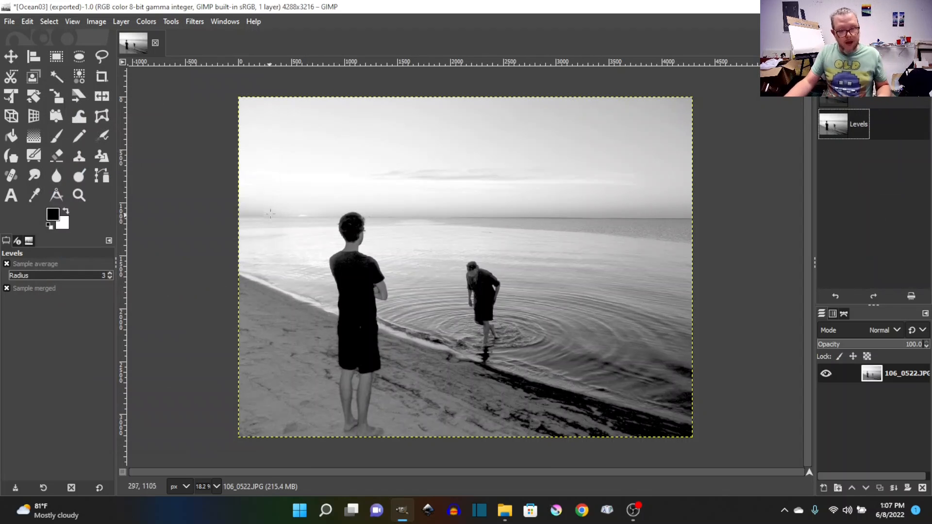
Set up the Dodge/Burn tool to burn the midtones for darkening the standing figure's shirt
scroll(339, 261, "up", 5)
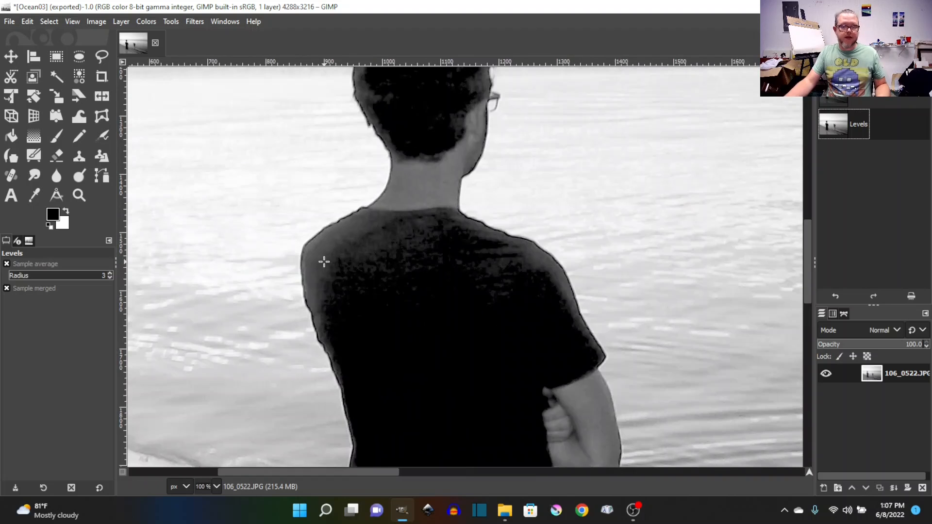
scroll(399, 396, "up", 4)
scroll(399, 396, "down", 4)
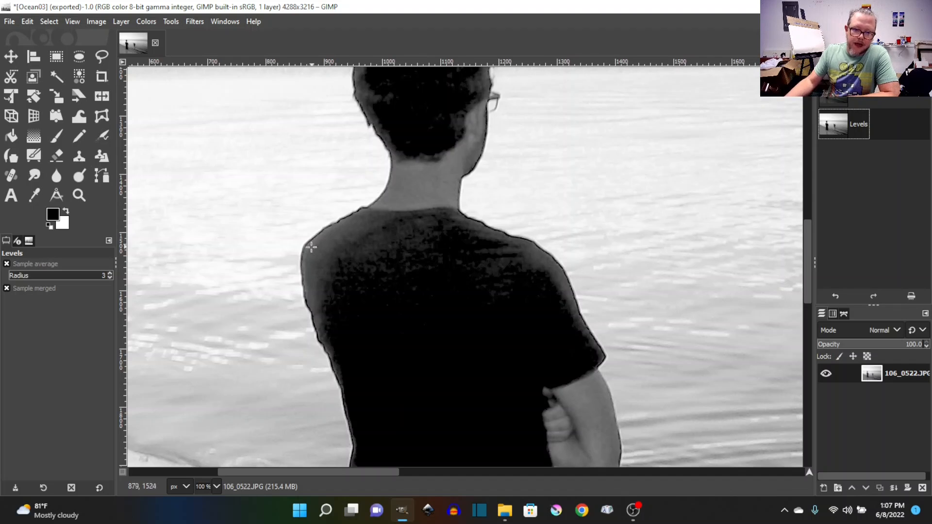
left_click(77, 178)
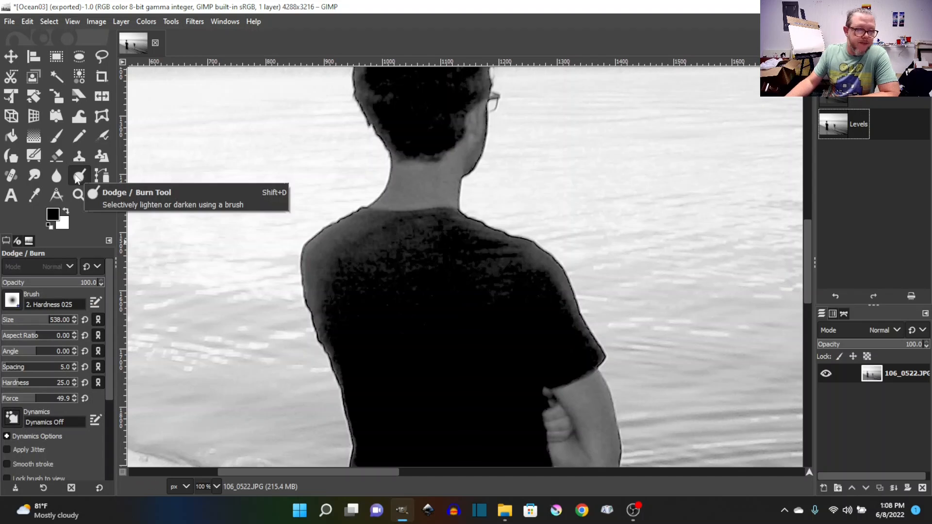
left_click_drag(108, 270, 104, 347)
left_click(22, 417)
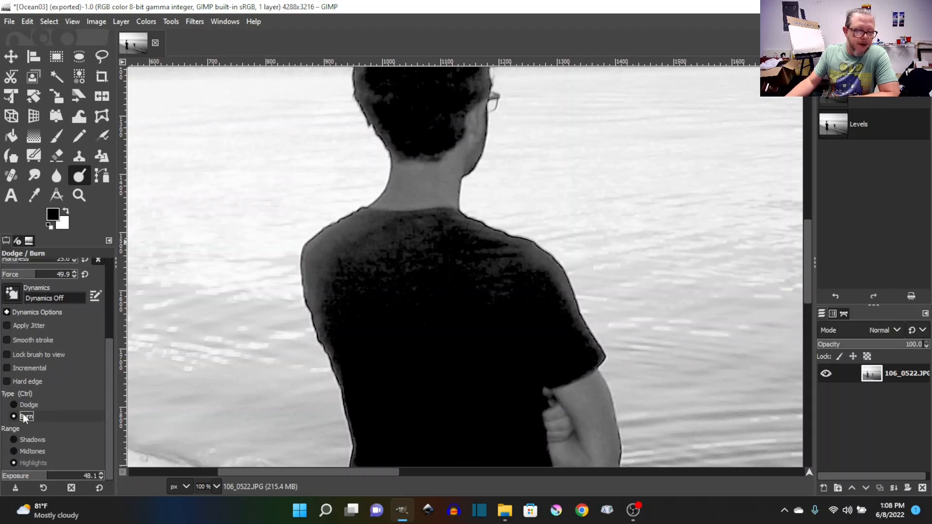
left_click(30, 450)
mouse_move(106, 351)
left_mouse_down()
mouse_move(117, 287)
mouse_move(81, 258)
left_mouse_up()
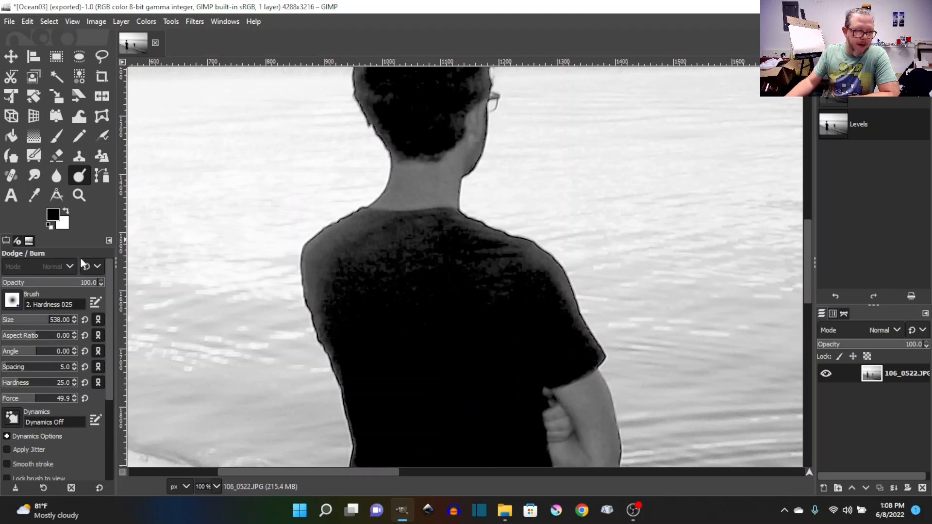
Use the 2. Hardness 025 brush for burning and set its size to 88
left_click(13, 301)
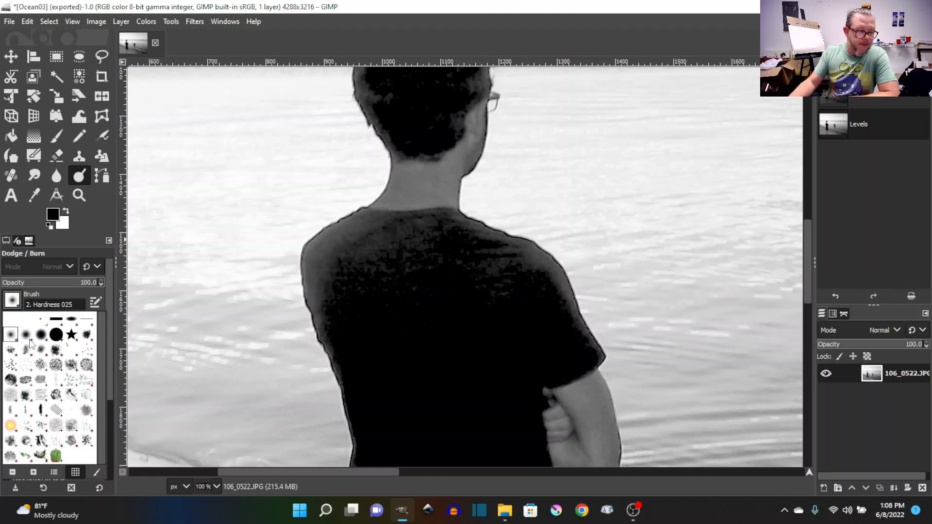
left_click(12, 332)
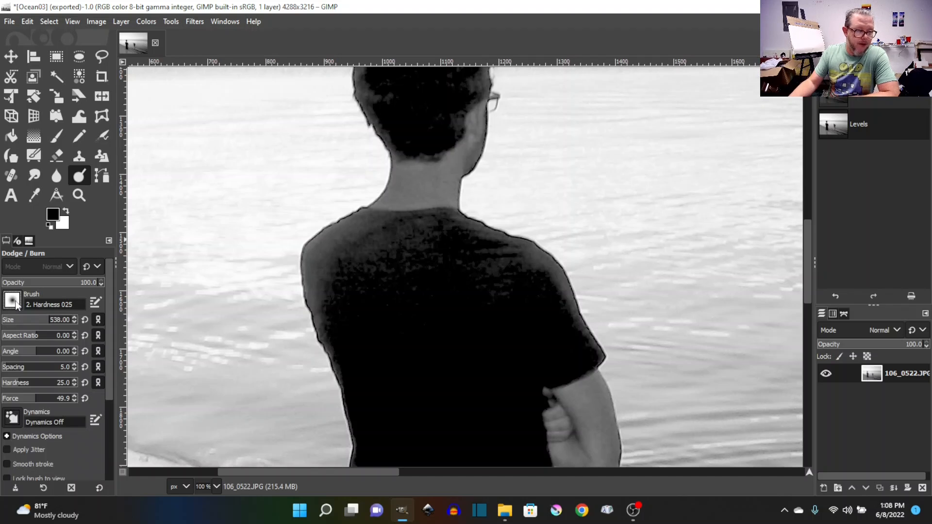
left_click_drag(47, 319, 14, 320)
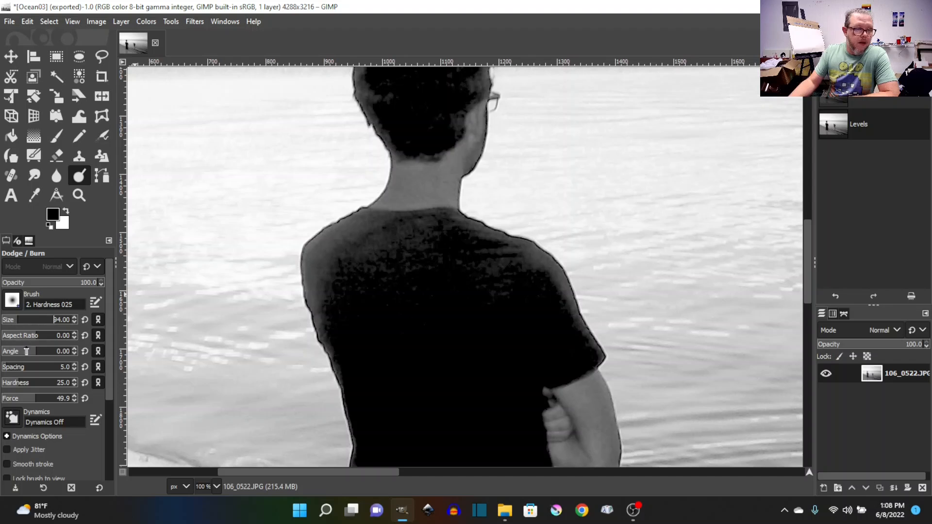
left_click_drag(16, 320, 13, 316)
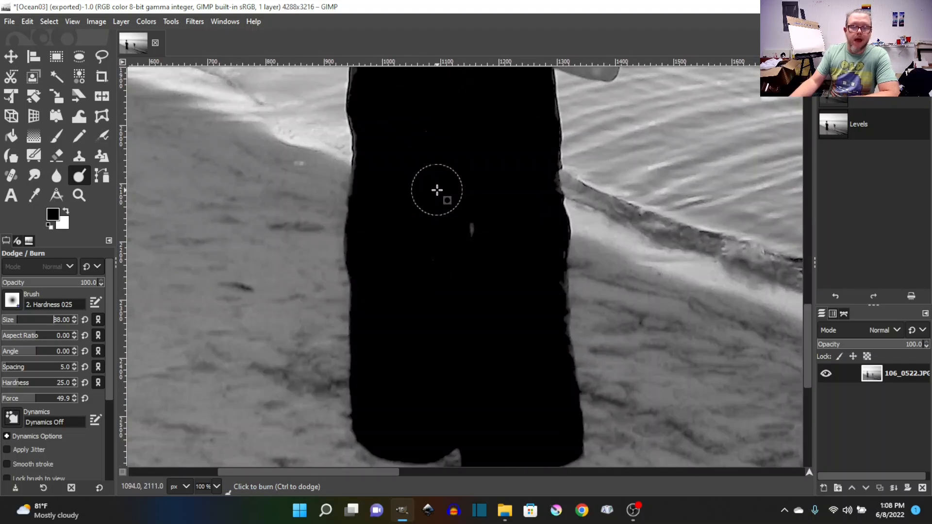
Examine the standing figure's shirt and shoulders at several magnifications
scroll(451, 221, "down", 4)
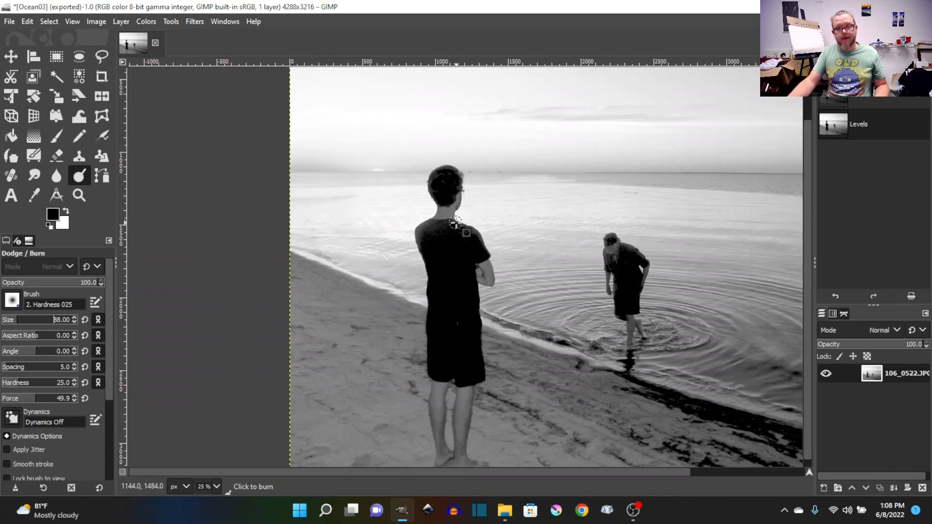
scroll(458, 224, "up", 5)
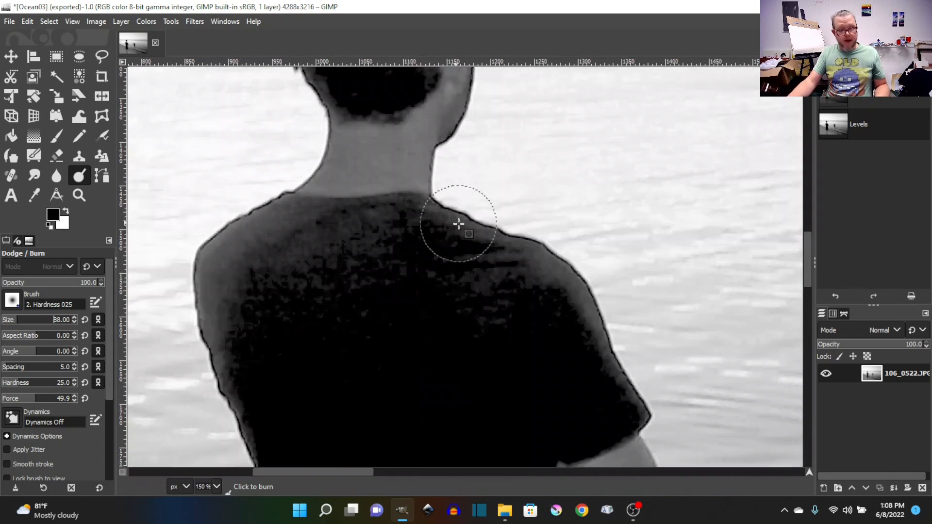
scroll(458, 224, "down", 3)
scroll(459, 225, "up", 4)
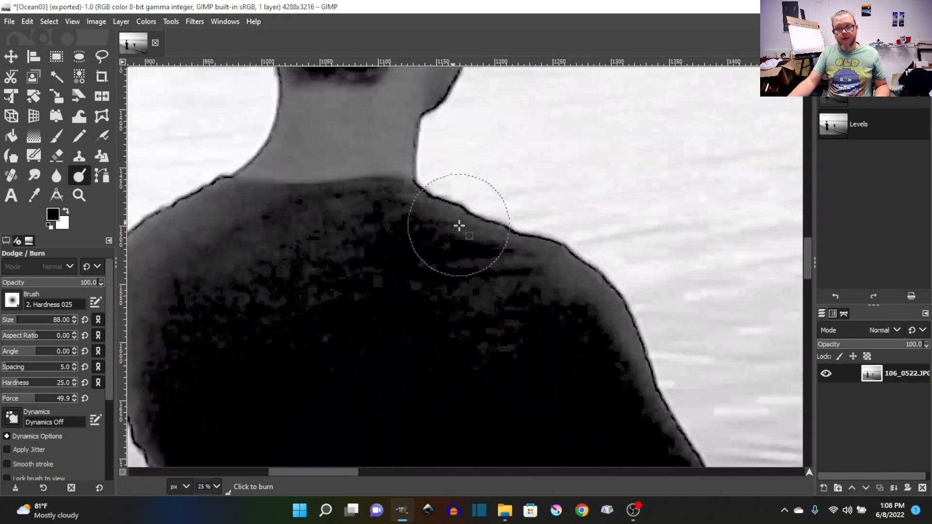
scroll(459, 226, "down", 2)
scroll(459, 226, "down", 1)
scroll(459, 225, "up", 5)
scroll(460, 227, "down", 4)
scroll(461, 226, "up", 1)
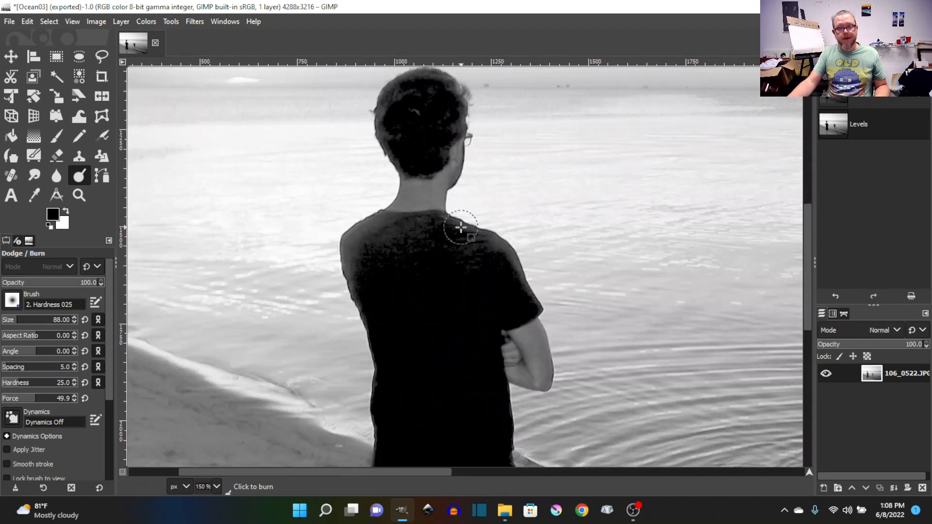
Magnify the standing figure's left shoulder with the Zoom tool, then zoom back out to the upper body
left_click(79, 195)
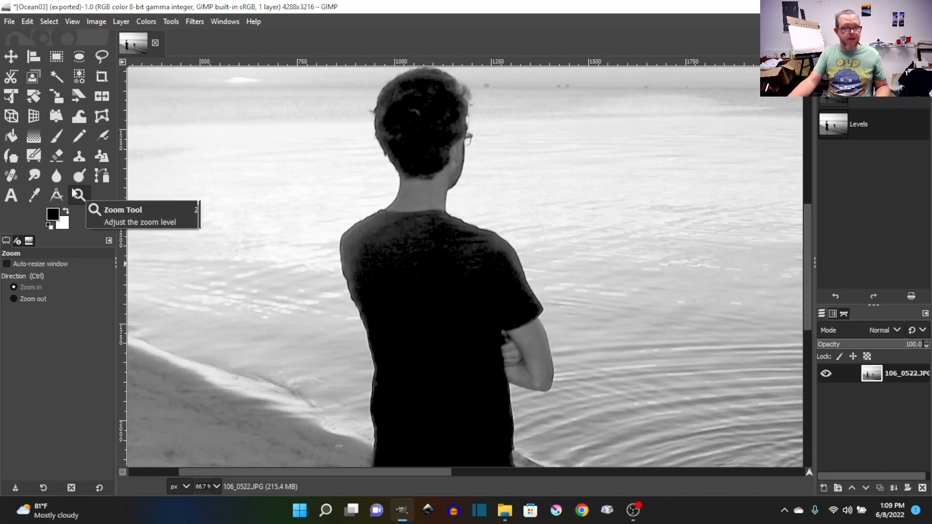
left_click(382, 234)
left_click(381, 232)
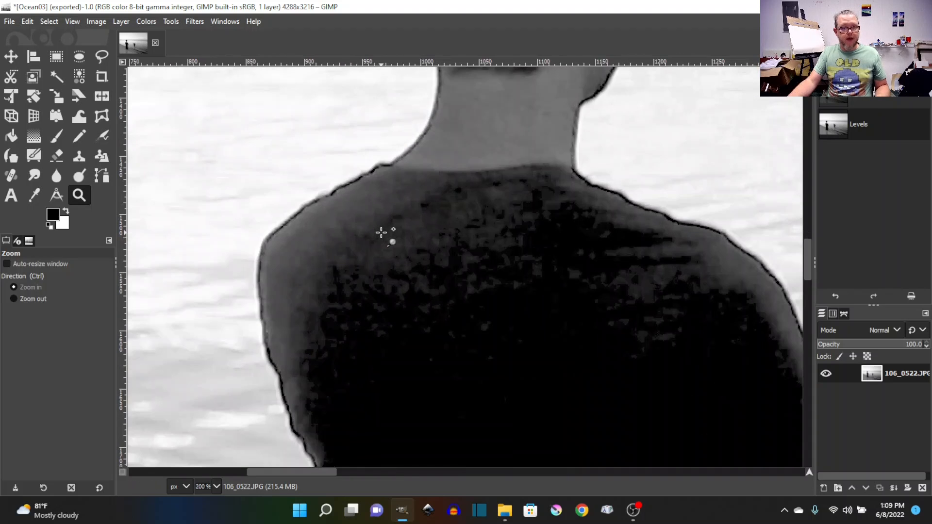
left_click(381, 233, "ctrl")
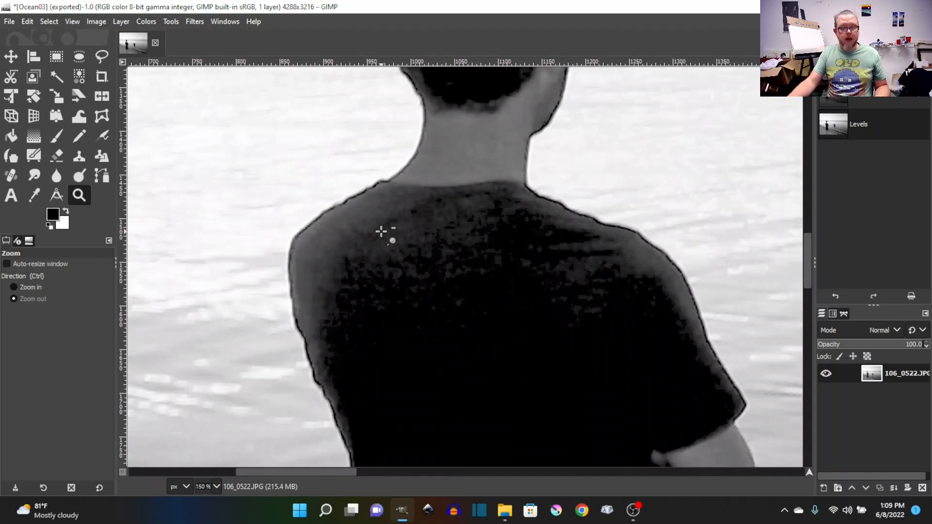
left_click(380, 233, "ctrl")
left_click(381, 232, "ctrl")
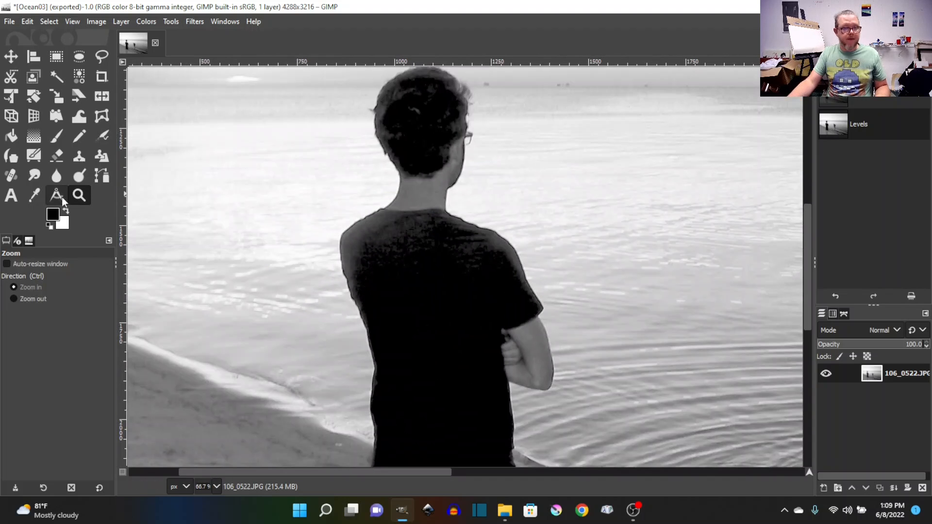
Burn the grey areas on the shirt's left shoulder, side and upper back, working in the Midtones range and switching to Shadows
left_click(79, 175)
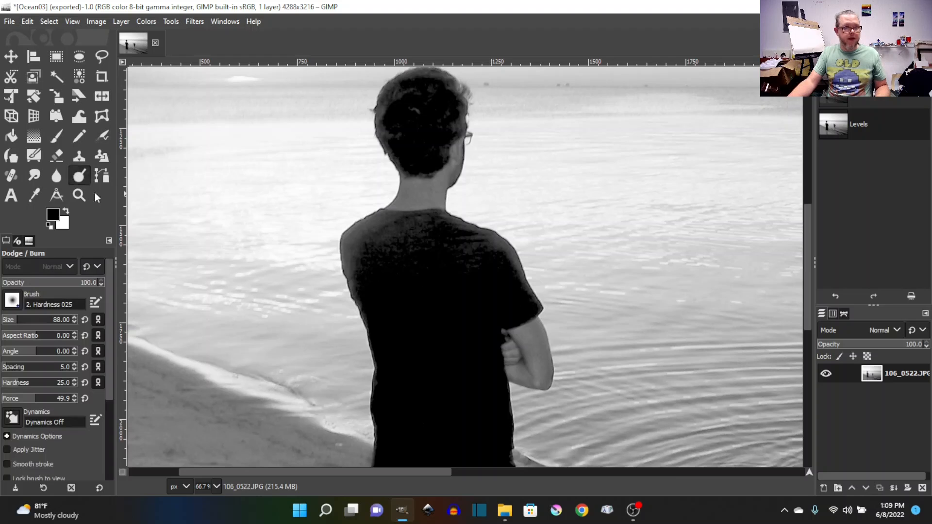
scroll(367, 243, "up", 2, "ctrl")
scroll(367, 244, "up", 1, "ctrl")
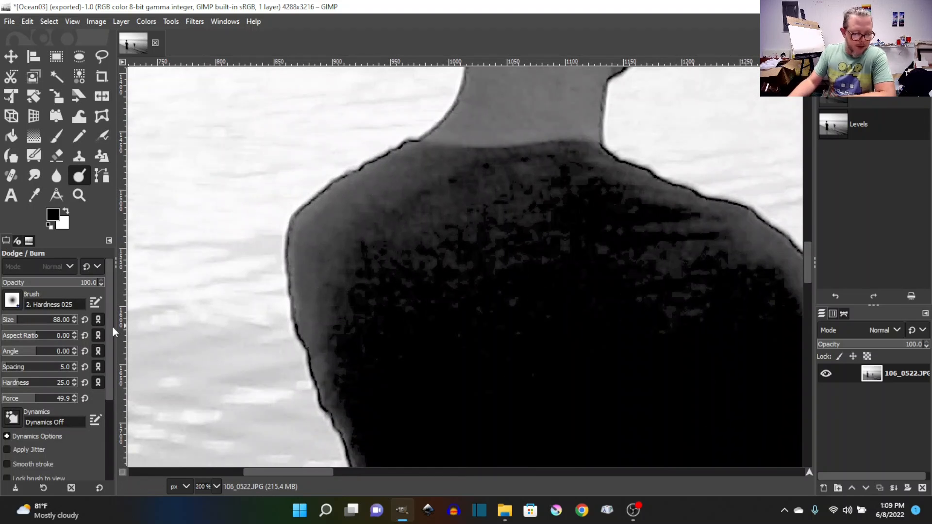
scroll(102, 437, "down", 5)
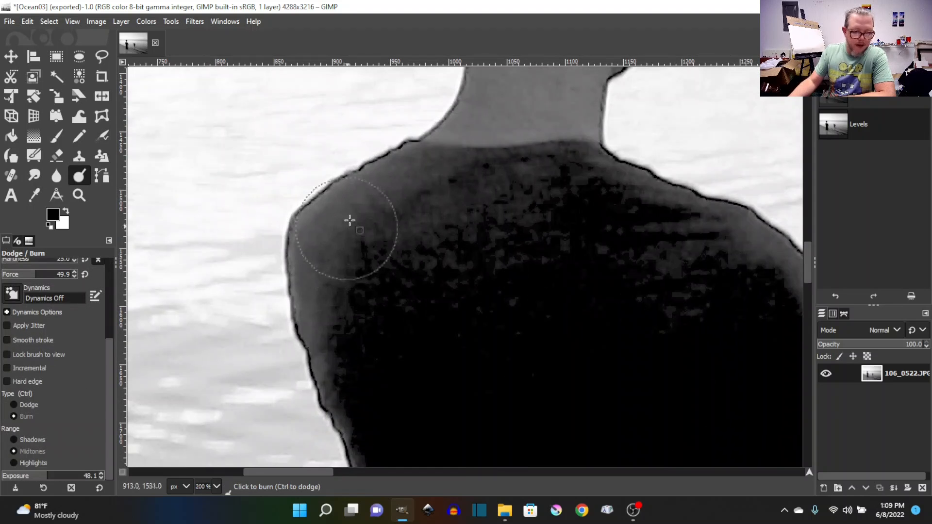
mouse_move(417, 174)
left_mouse_down()
mouse_move(370, 198)
mouse_move(323, 246)
mouse_move(323, 310)
mouse_move(360, 413)
mouse_move(316, 278)
mouse_move(320, 246)
mouse_move(431, 176)
left_mouse_up()
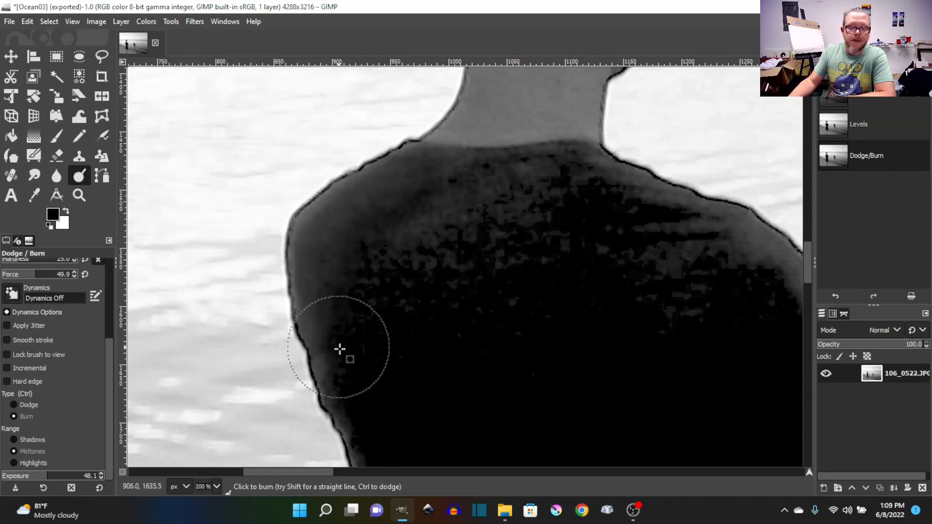
mouse_move(354, 411)
left_mouse_down()
mouse_move(309, 260)
mouse_move(339, 212)
mouse_move(300, 274)
mouse_move(463, 263)
mouse_move(415, 211)
mouse_move(407, 182)
mouse_move(354, 205)
mouse_move(319, 248)
mouse_move(335, 377)
mouse_move(402, 246)
mouse_move(473, 190)
mouse_move(495, 192)
mouse_move(503, 212)
mouse_move(458, 237)
mouse_move(457, 262)
mouse_move(485, 278)
mouse_move(503, 310)
left_mouse_up()
left_click(30, 439)
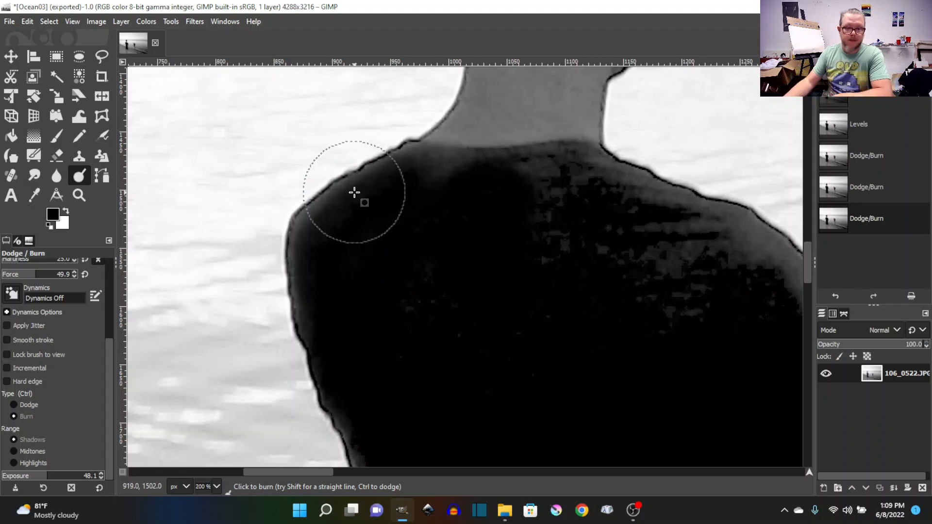
Compare the shirt up close before and after burning using the history states, ending on the latest Dodge/Burn state
scroll(508, 275, "down", 3)
scroll(561, 298, "up", 1)
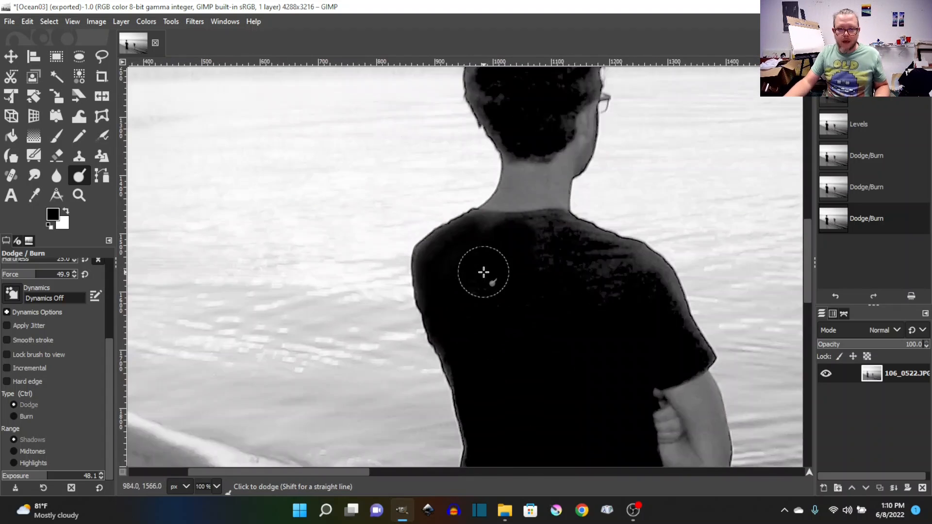
scroll(483, 272, "up", 1)
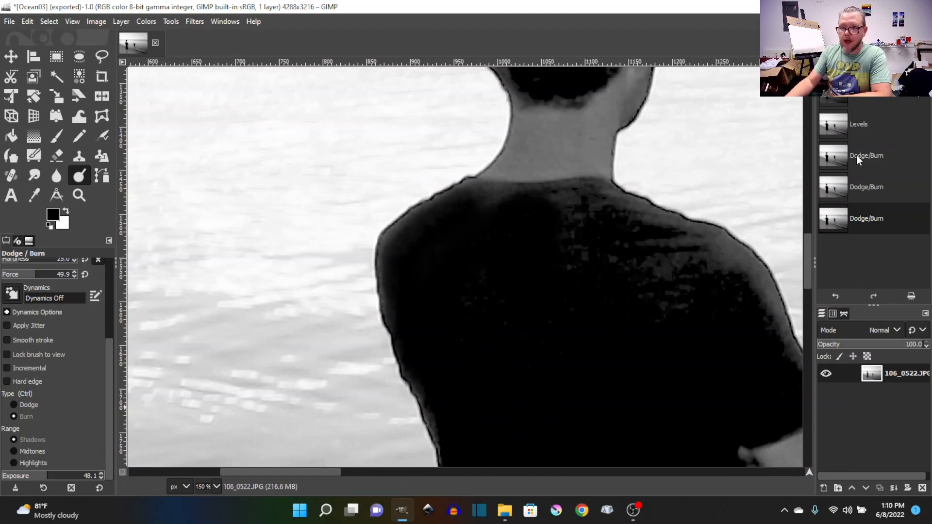
left_click(844, 121)
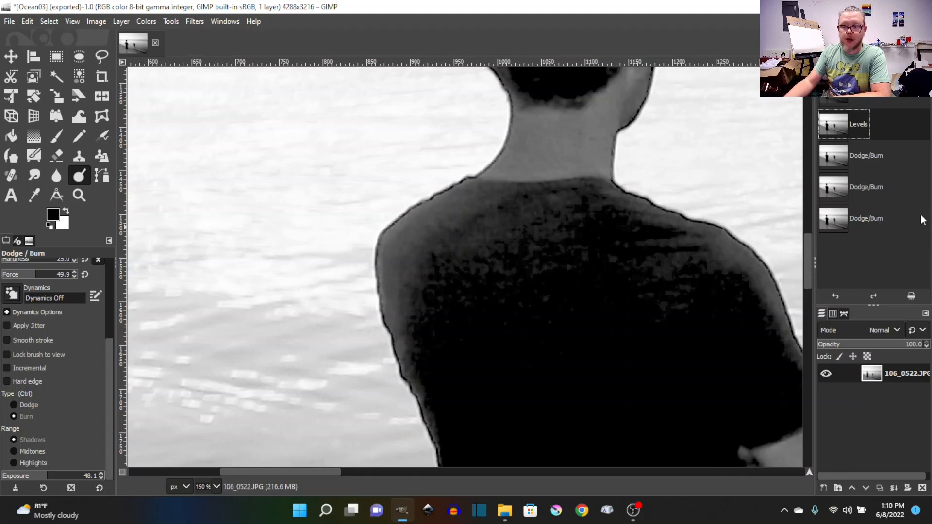
left_click(857, 223)
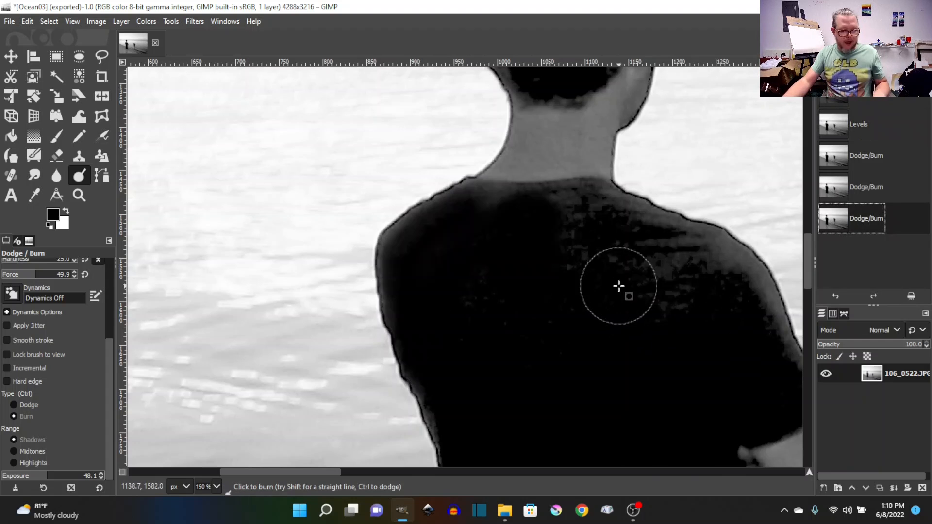
View the whole photo and compare its Levels state with the latest Dodge/Burn state, leaving the burned version active
scroll(636, 286, "down", 5)
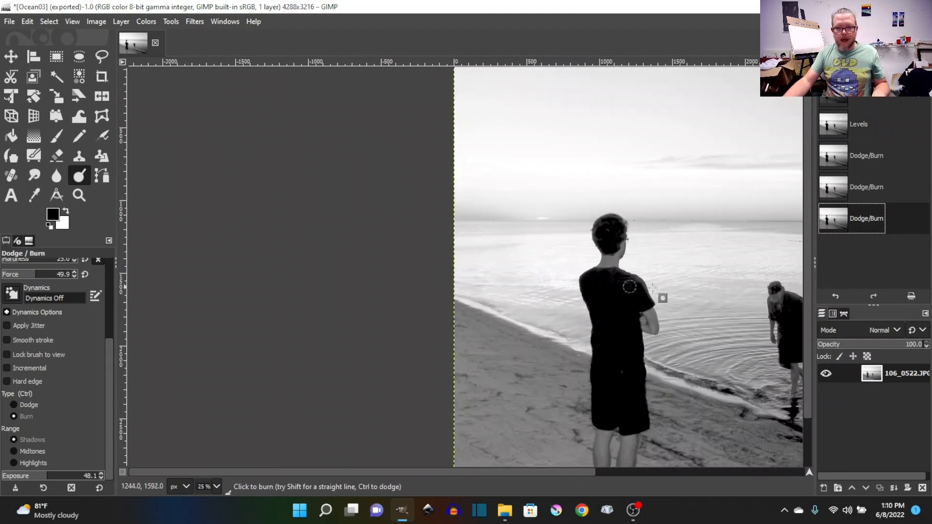
left_click(587, 470)
scroll(524, 305, "down", 1)
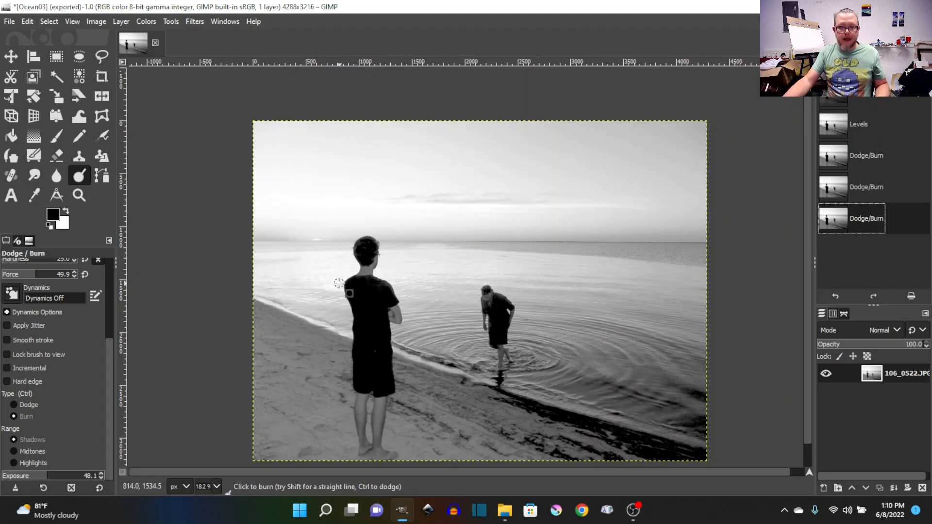
scroll(341, 285, "down", 1)
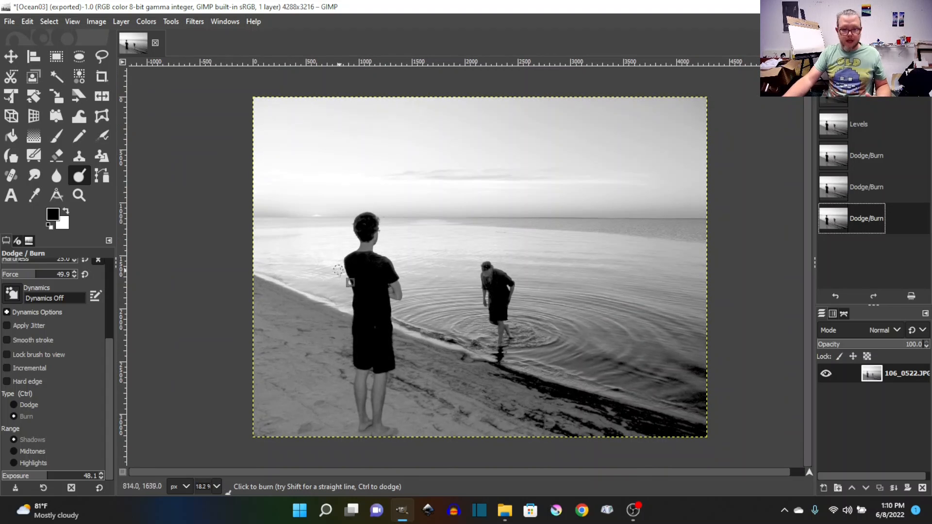
left_click(860, 125)
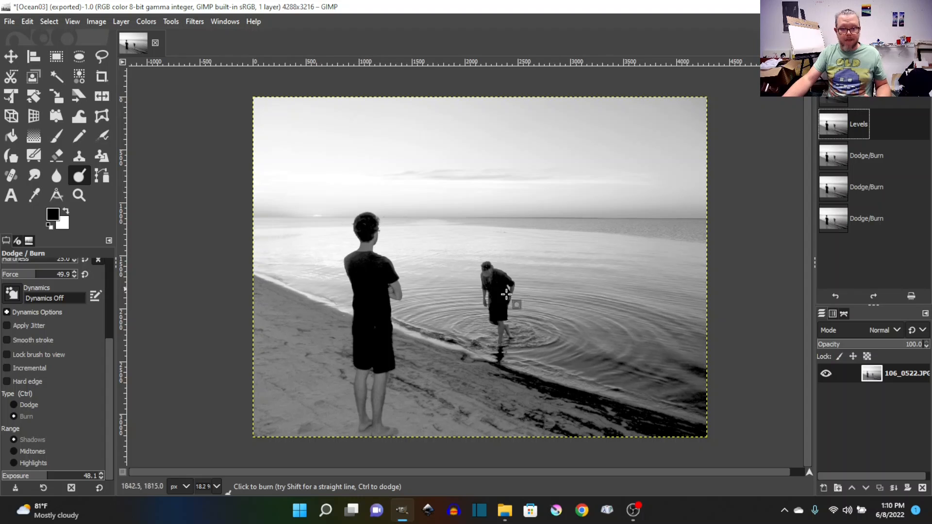
left_click(838, 224)
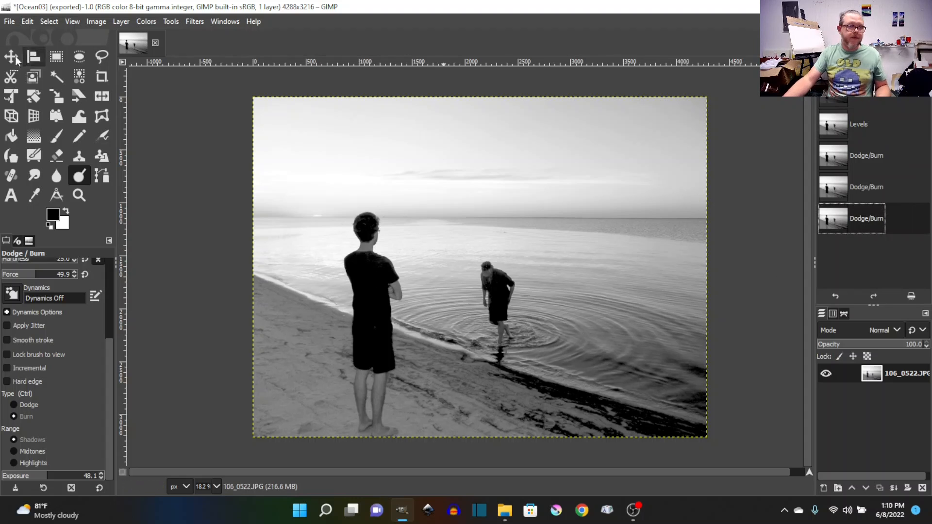
Export the burned black-and-white photo as Ocean04.jpg in the B&W folder
left_click(9, 22)
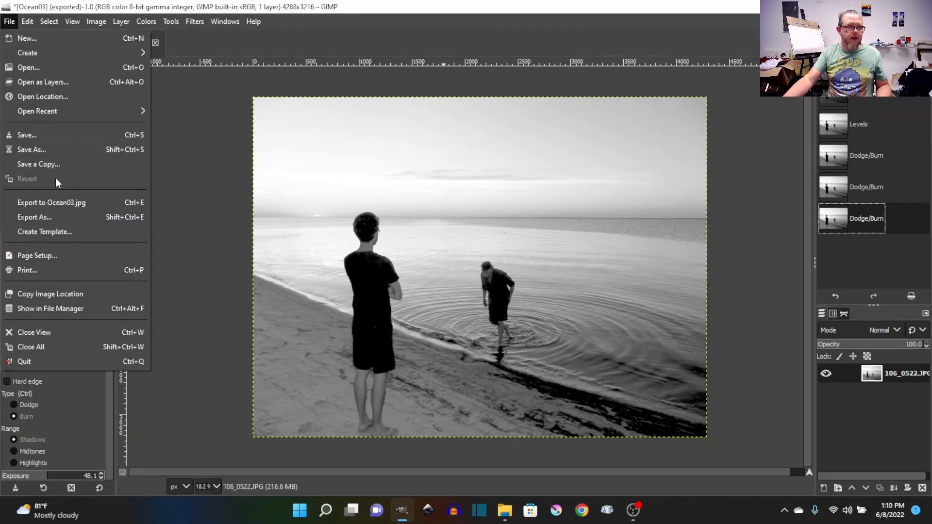
left_click(60, 217)
left_click(274, 122)
left_click(282, 122)
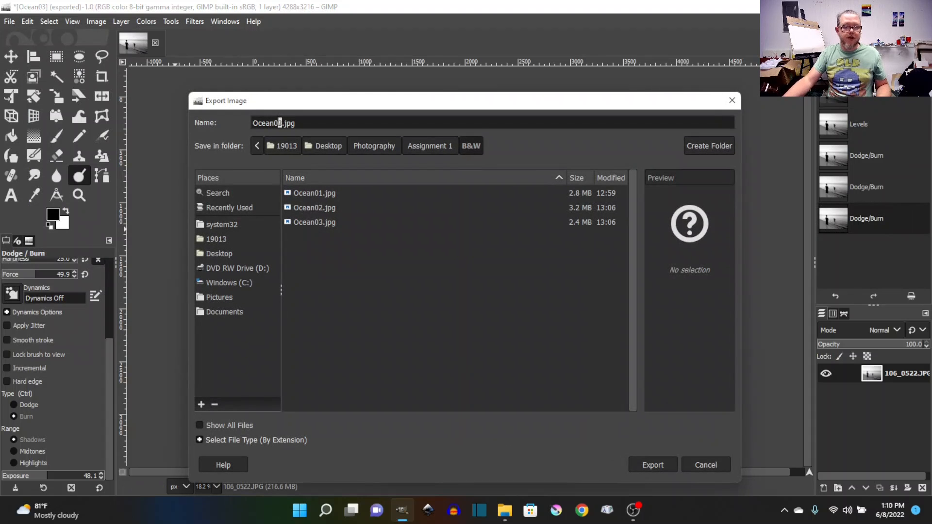
key("BackSpace")
type("4")
key("Return")
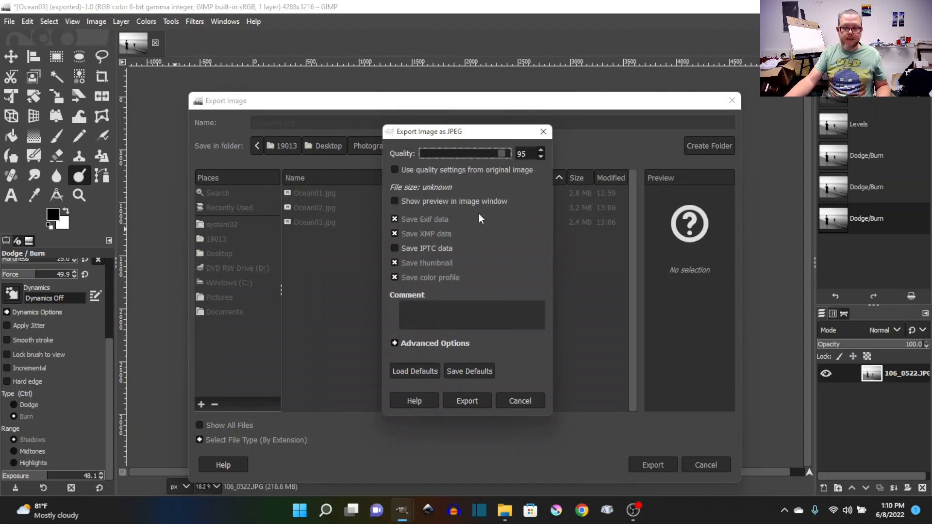
left_click(468, 401)
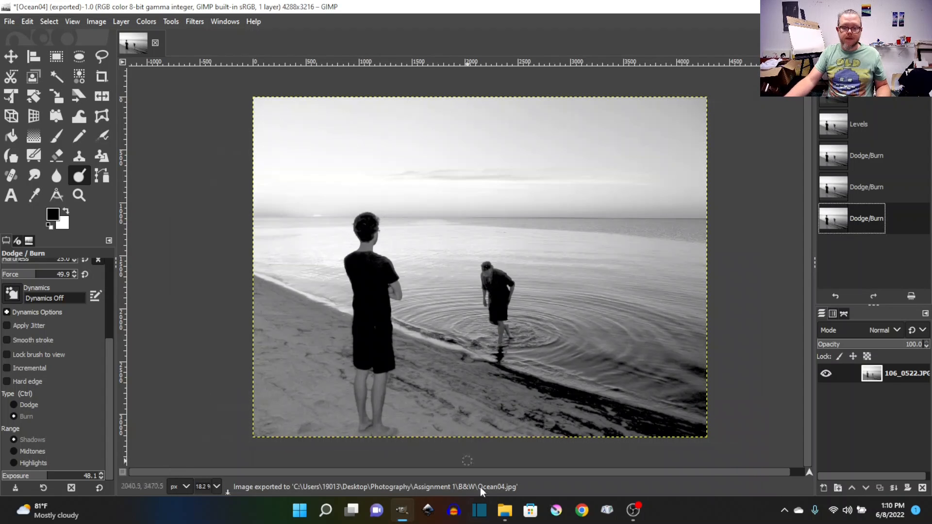
Switch to File Explorer and view the exported photos in the B&W folder full screen, from Ocean01 through Ocean04
left_click(506, 519)
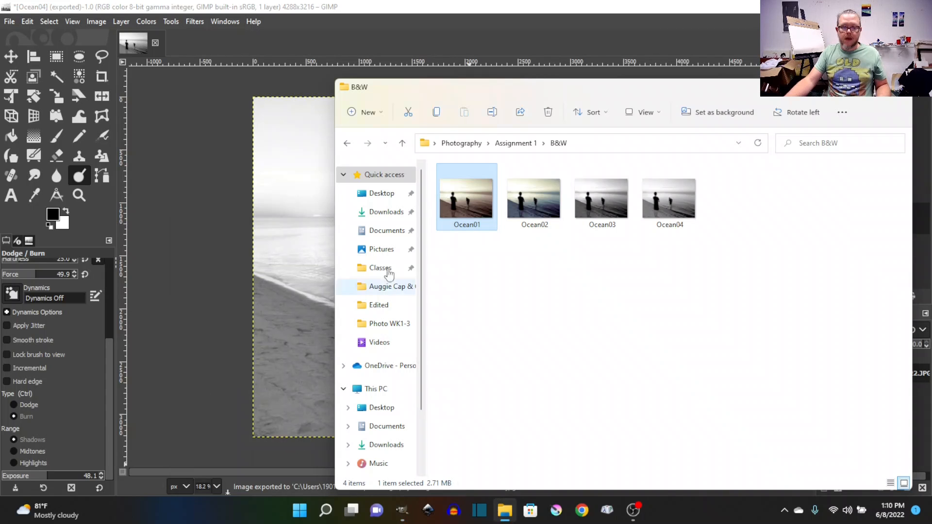
double_click(458, 214)
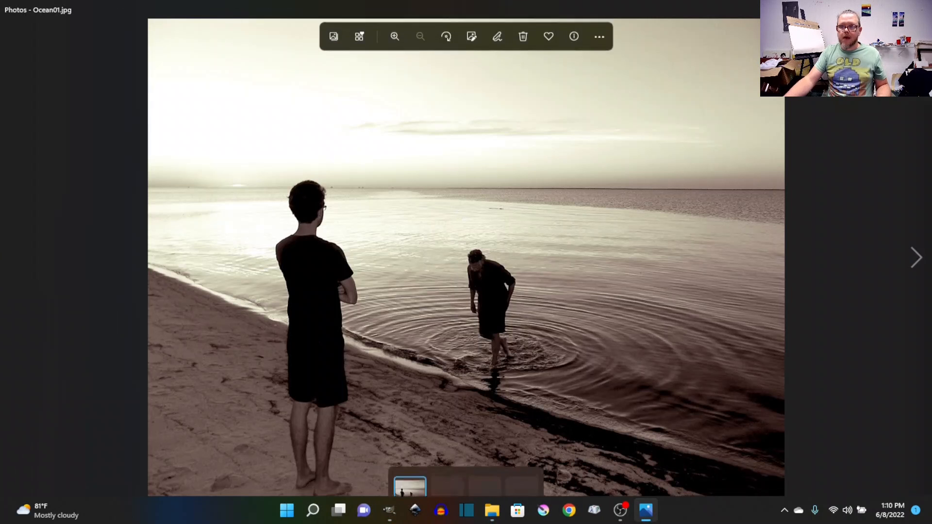
key("F11")
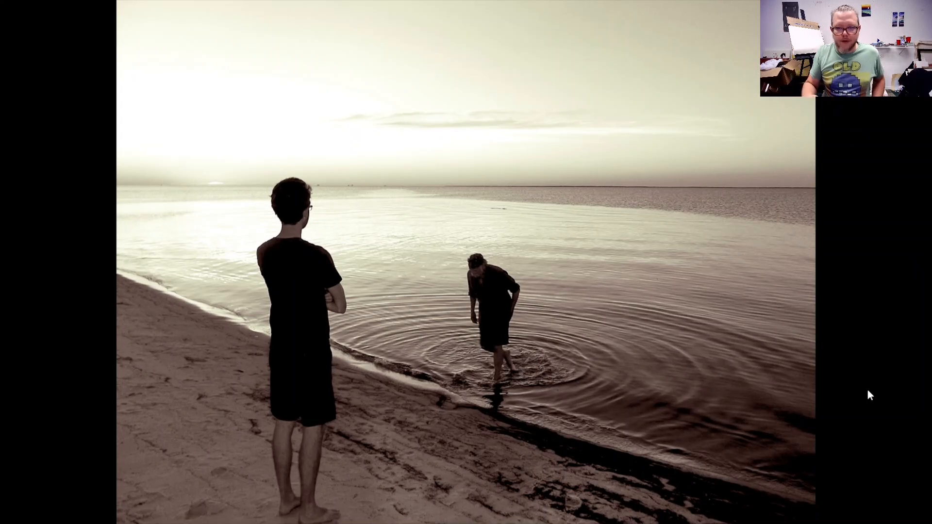
key("Right")
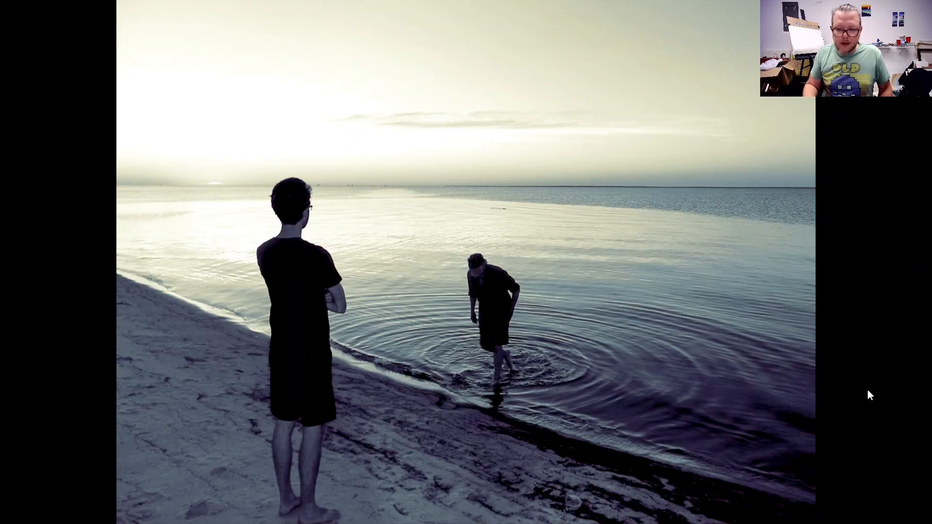
key("Right")
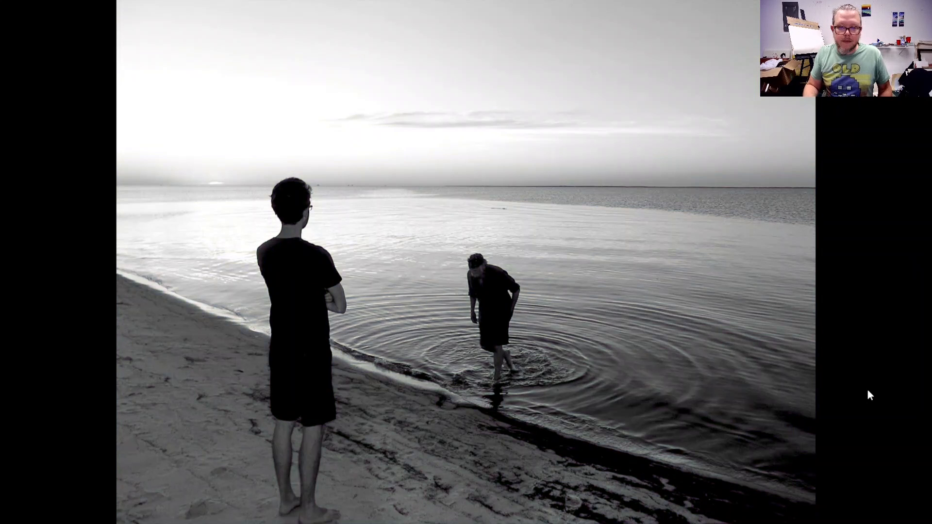
key("Right")
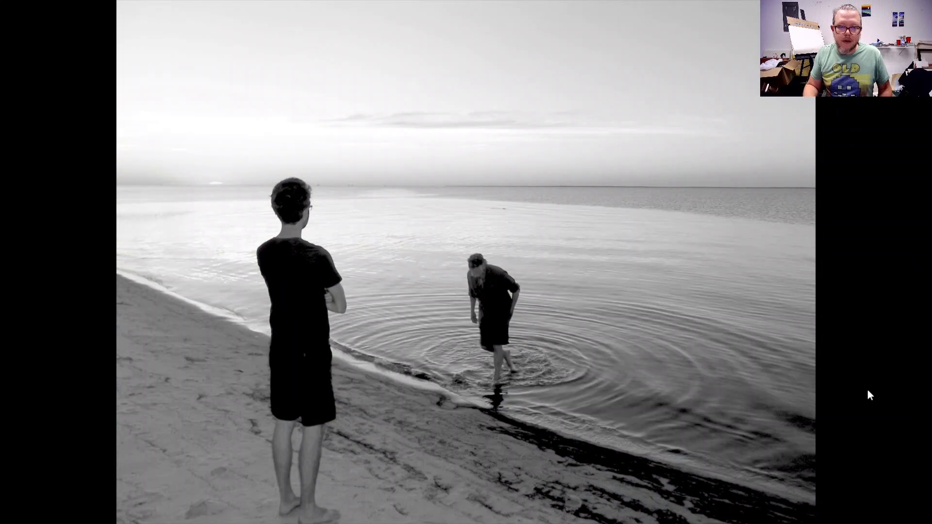
Compare the four exported variations by going back to Ocean01 and forward again to Ocean04
key("Left")
key("Left")
key("Left")
key("Right")
key("Right")
key("Right")
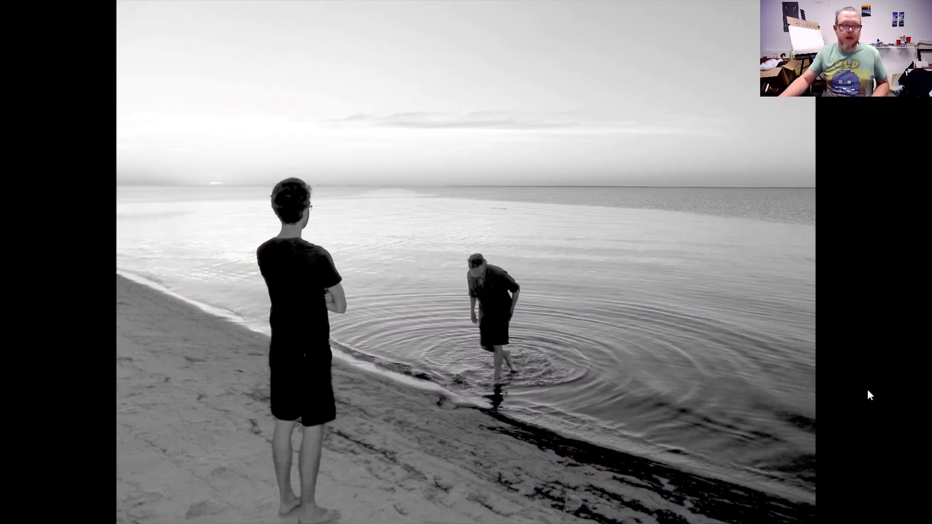
Close the full-screen photo viewer and return to the burned black-and-white photo in GIMP
key("Escape")
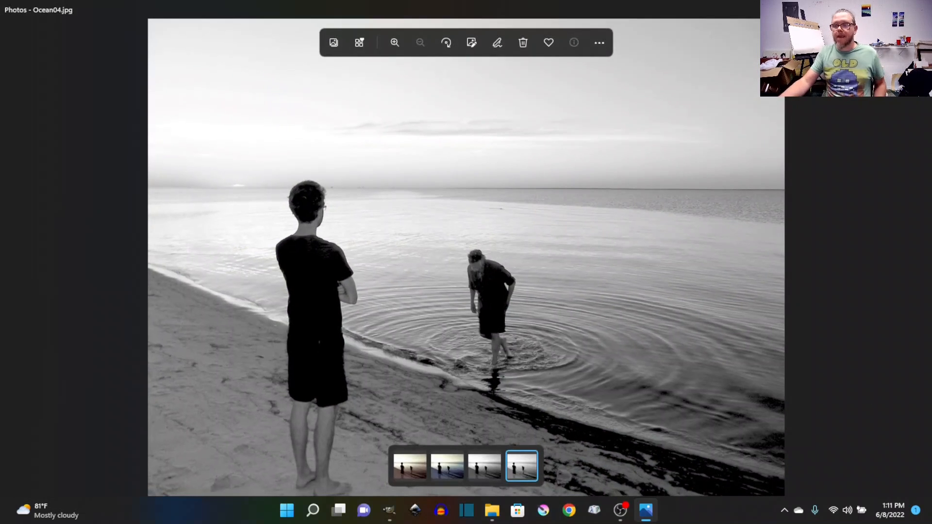
key("alt+F4")
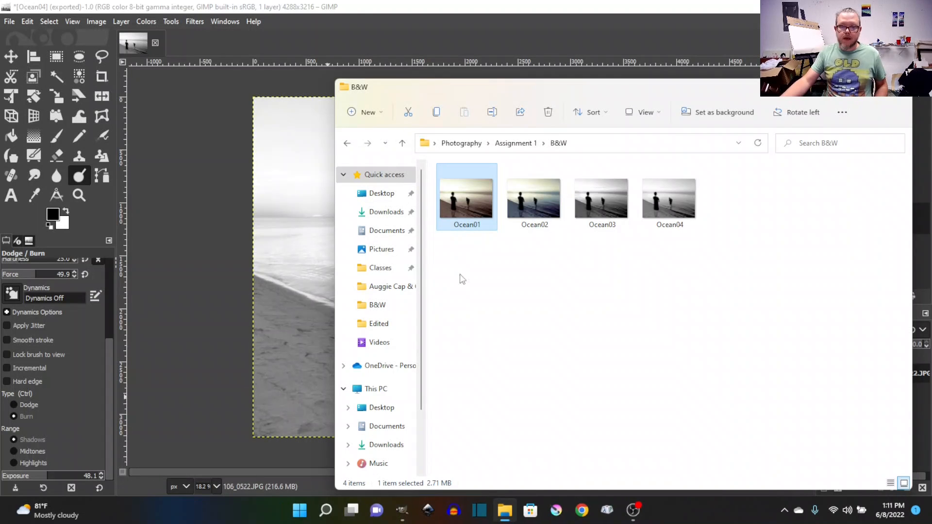
left_click(238, 41)
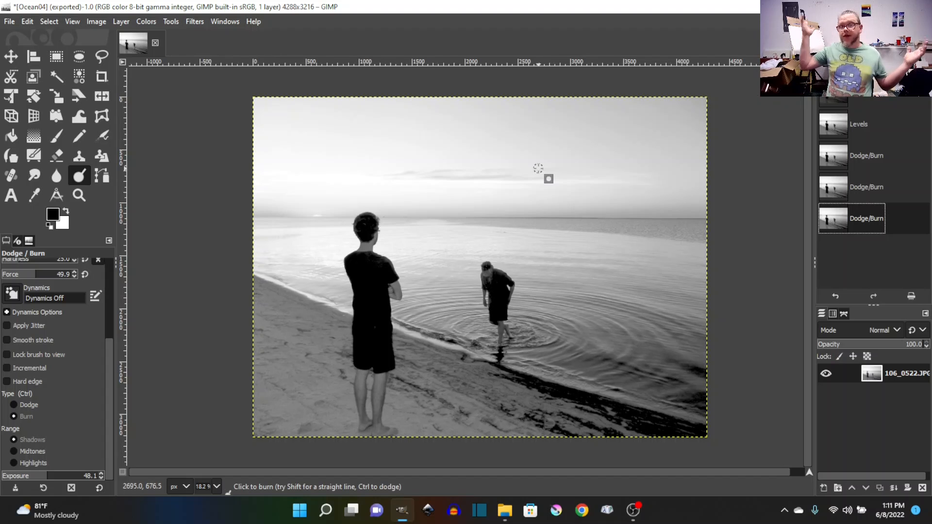